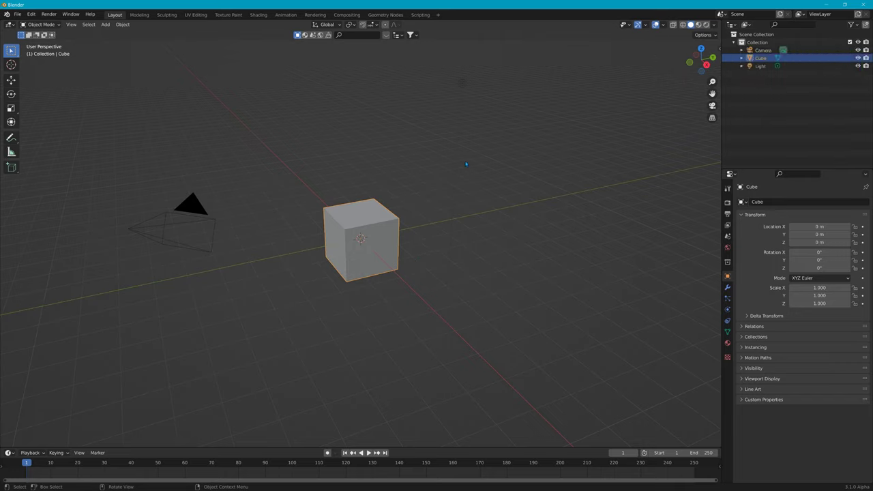
- Delete the default cube from the scene
{"action": "middle_click_drag", "start_coordinate": [462, 165], "coordinate": [445, 161]}
{"action": "key", "text": "Delete"}
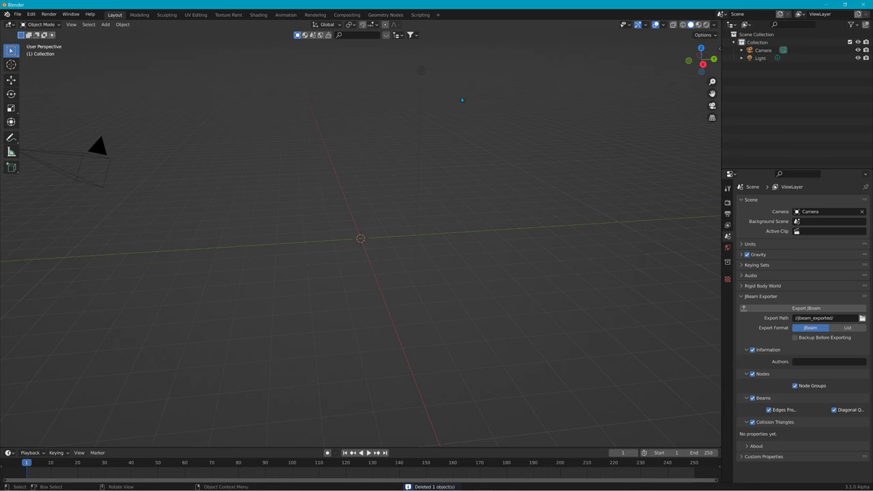
- View the start.dds banner image from the desktop, close the image viewer, and switch back to Blender
{"action": "left_click", "coordinate": [825, 4]}
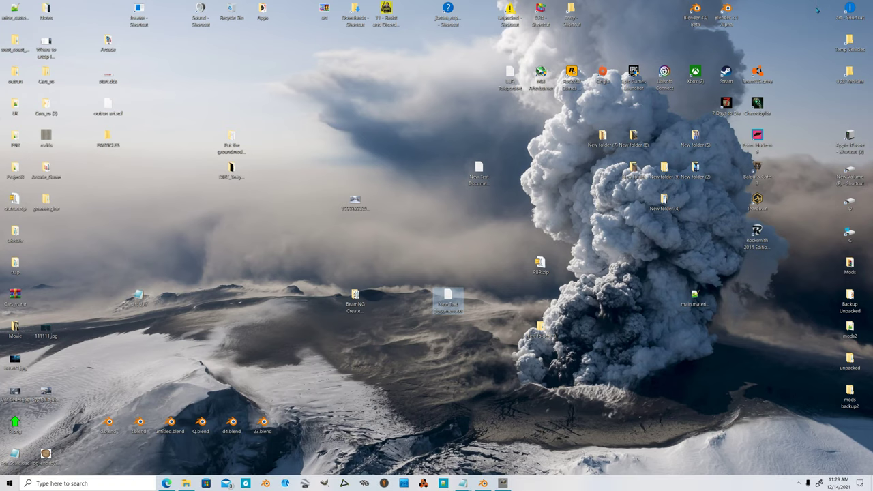
{"action": "double_click", "coordinate": [109, 78]}
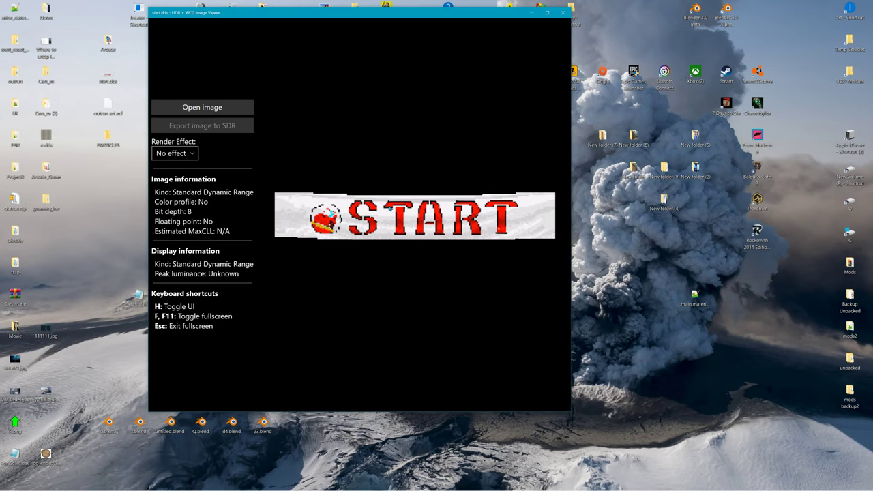
{"action": "left_click", "coordinate": [563, 13]}
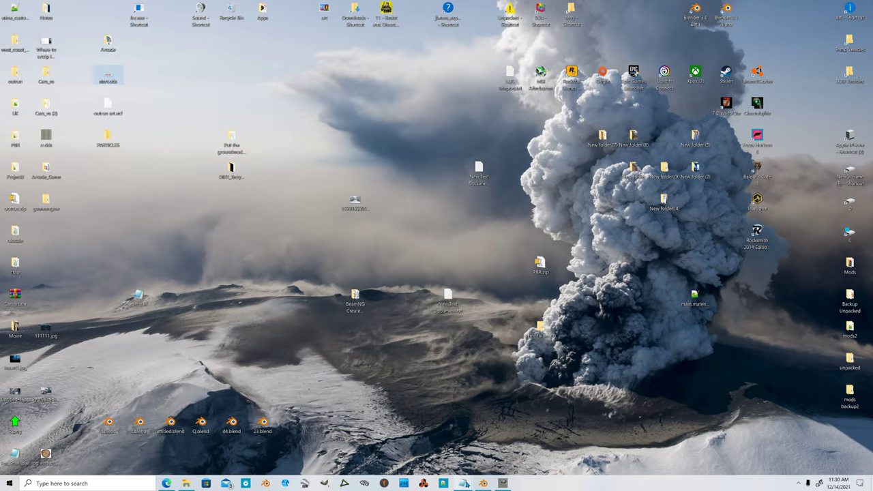
{"action": "mouse_move", "coordinate": [488, 485]}
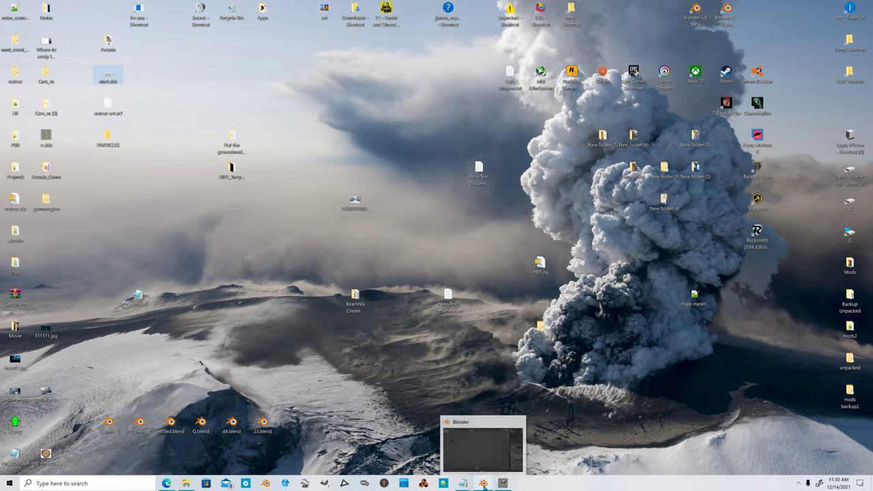
{"action": "left_click", "coordinate": [484, 484]}
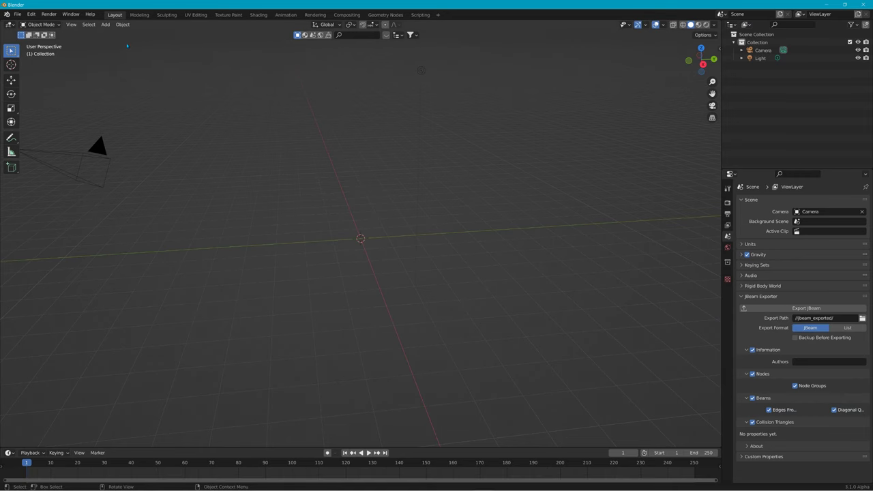
- Add a plane mesh at the origin and rotate it 90° about the global X axis so it stands upright
{"action": "left_click", "coordinate": [105, 23]}
{"action": "mouse_move", "coordinate": [116, 36]}
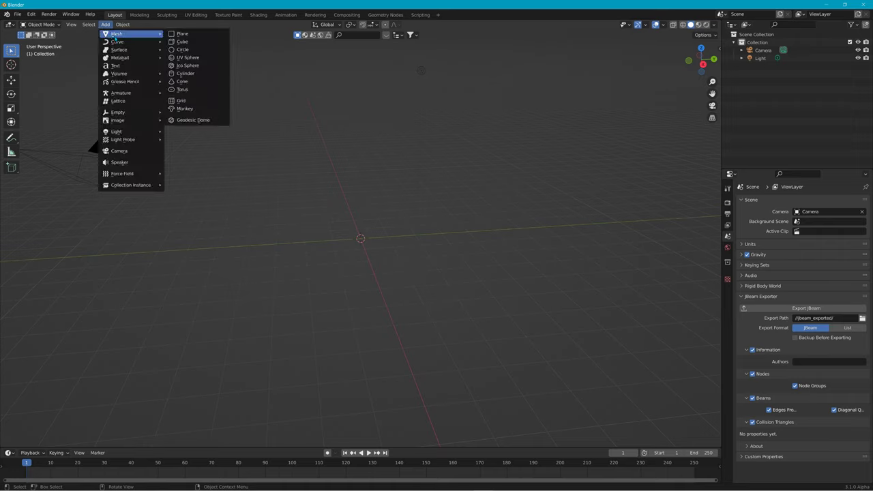
{"action": "left_click", "coordinate": [187, 33]}
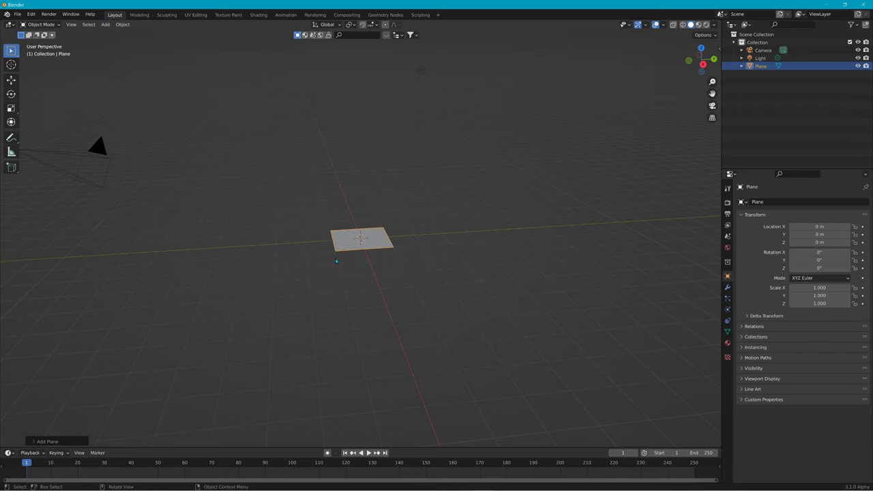
{"action": "key", "text": "r"}
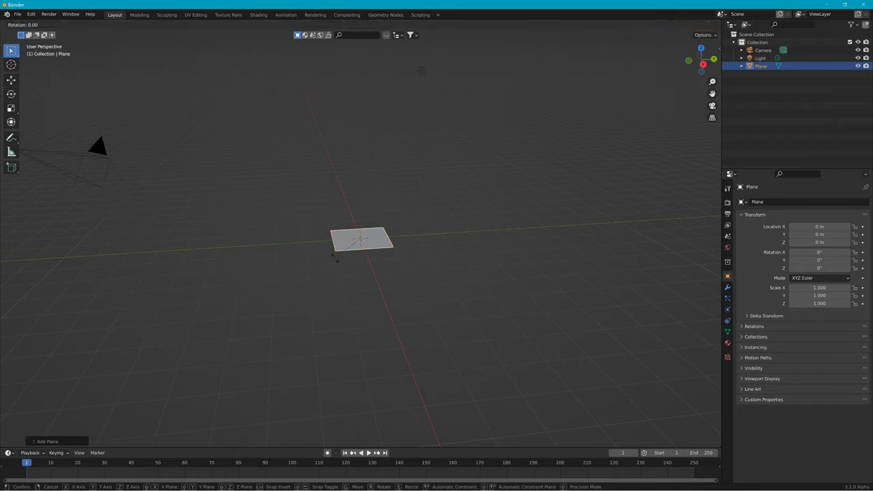
{"action": "key", "text": "x"}
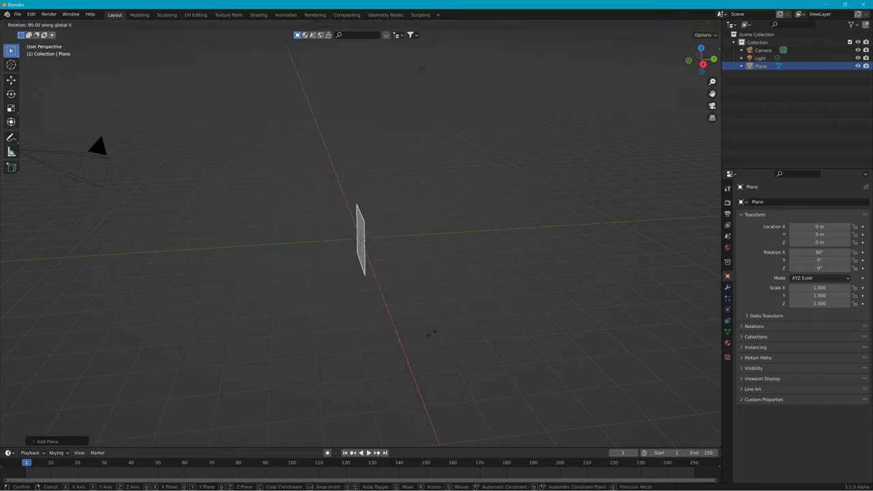
{"action": "left_click", "coordinate": [432, 333]}
- Raise the upright plane along the Z axis to a height of about 4.5 m
{"action": "middle_click_drag", "start_coordinate": [359, 316], "coordinate": [428, 325]}
{"action": "key", "text": "g"}
{"action": "key", "text": "z"}
{"action": "left_click", "coordinate": [436, 191]}
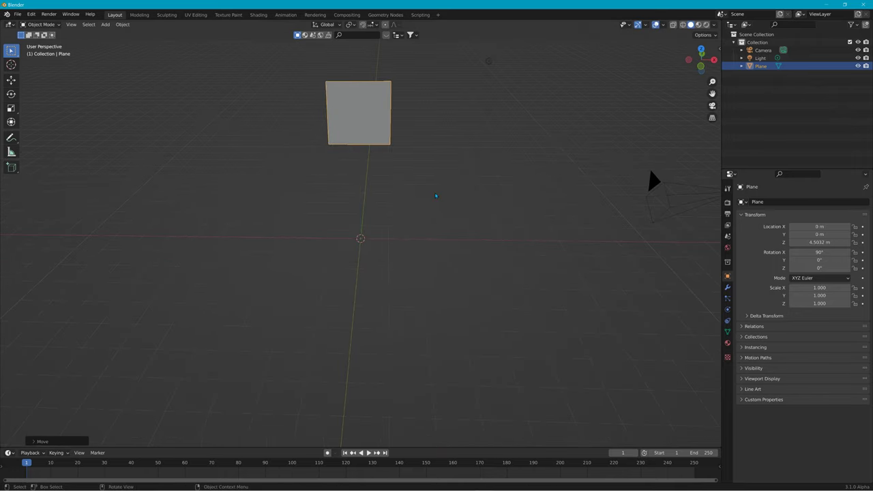
- Stretch the plane along X and enlarge it uniformly into a wide banner, with scale about 8.14 in X and 1.85 in Y and Z
{"action": "key", "text": "s"}
{"action": "key", "text": "x"}
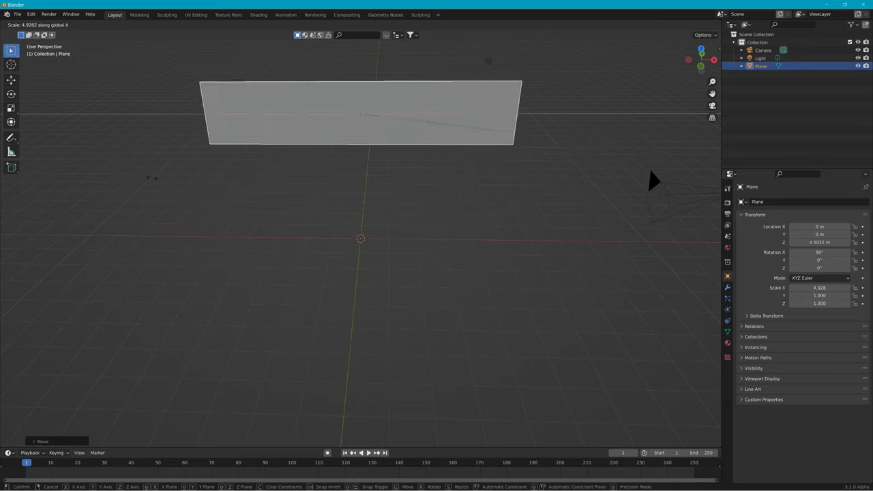
{"action": "left_click", "coordinate": [106, 187]}
{"action": "key", "text": "s"}
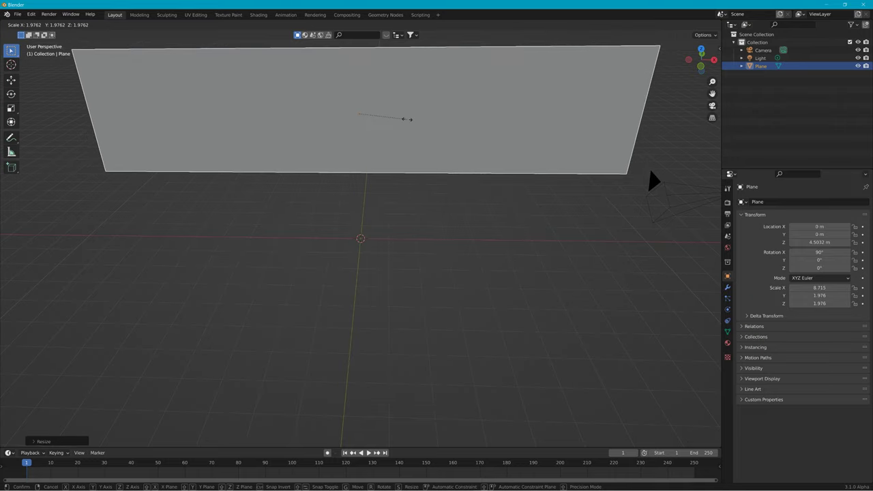
{"action": "left_click", "coordinate": [404, 121]}
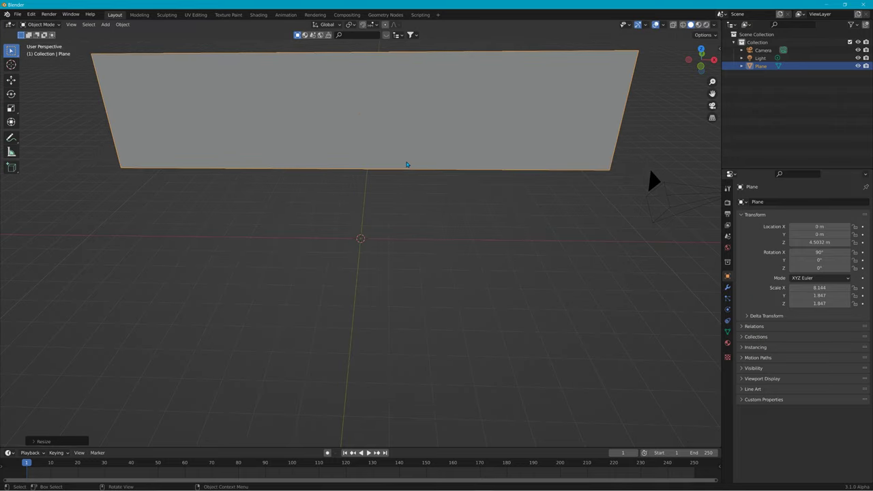
- Create a new material on the plane and name it start
{"action": "middle_click_drag", "start_coordinate": [409, 179], "coordinate": [410, 167]}
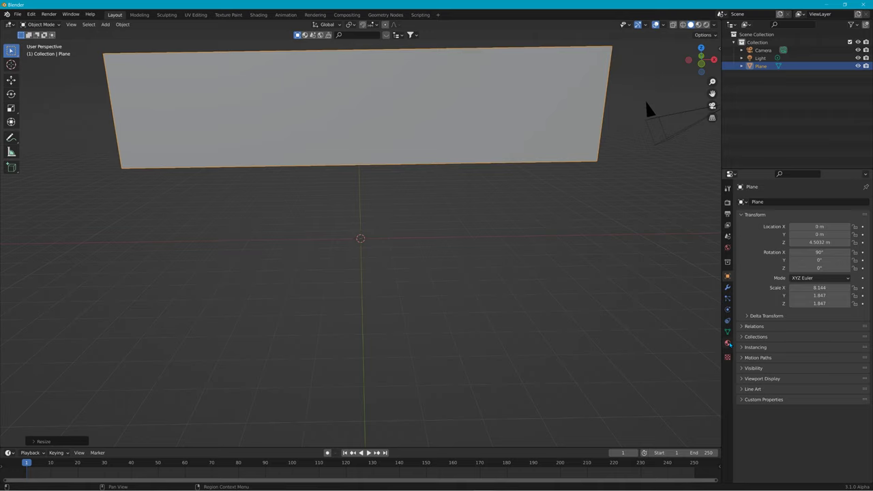
{"action": "left_click", "coordinate": [727, 342]}
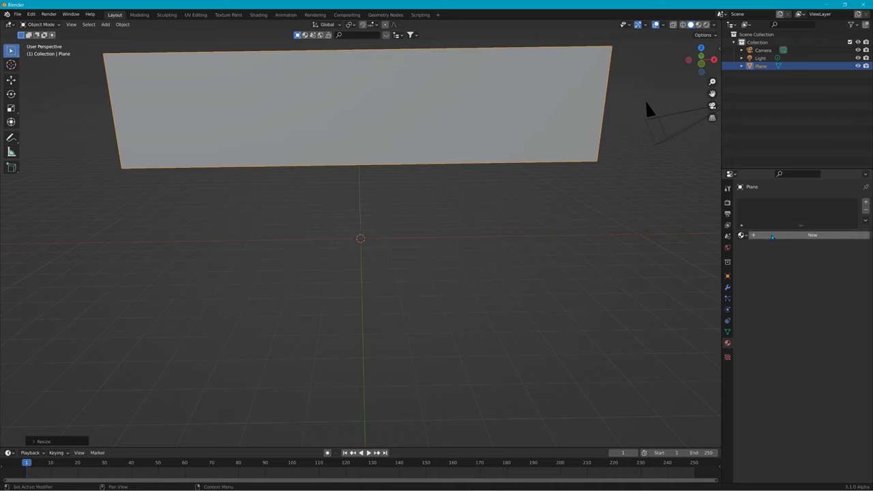
{"action": "left_click", "coordinate": [770, 235]}
{"action": "double_click", "coordinate": [771, 235]}
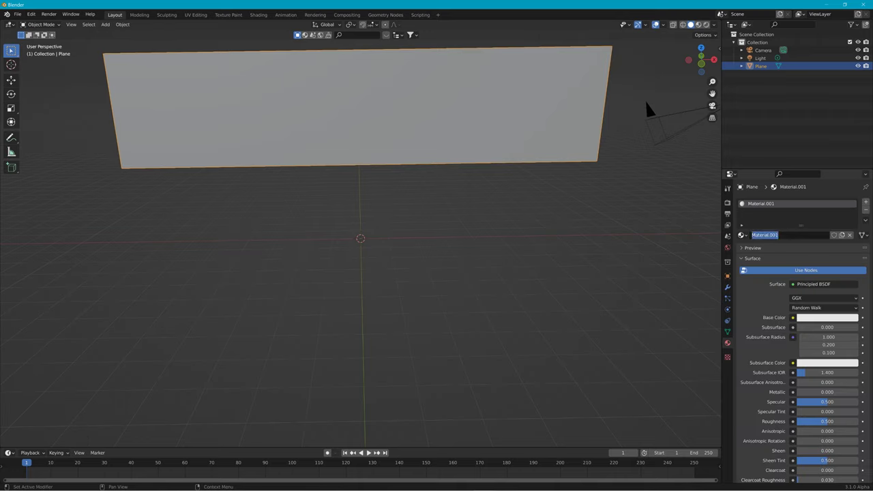
{"action": "type", "text": "start"}
{"action": "key", "text": "Return"}
- Assign an Image Texture to the start material's Base Color and load start.dds from the Desktop folder
{"action": "left_click", "coordinate": [792, 318]}
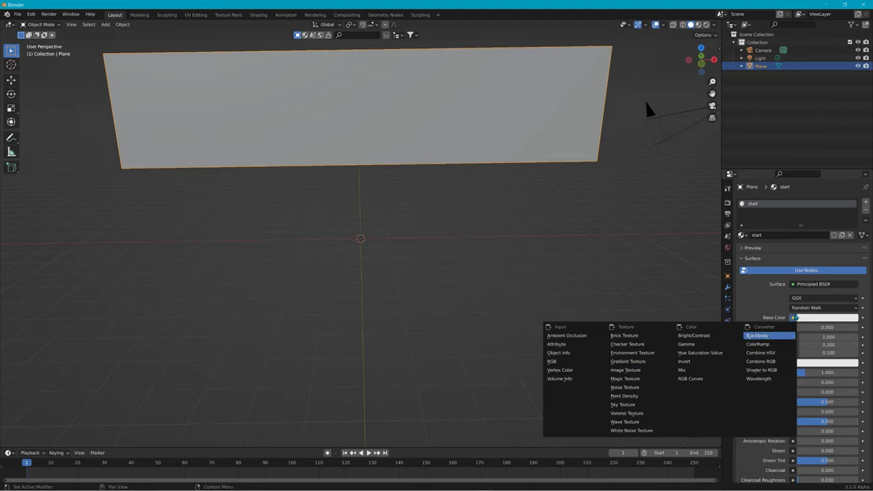
{"action": "left_click", "coordinate": [795, 318]}
{"action": "left_click", "coordinate": [792, 318]}
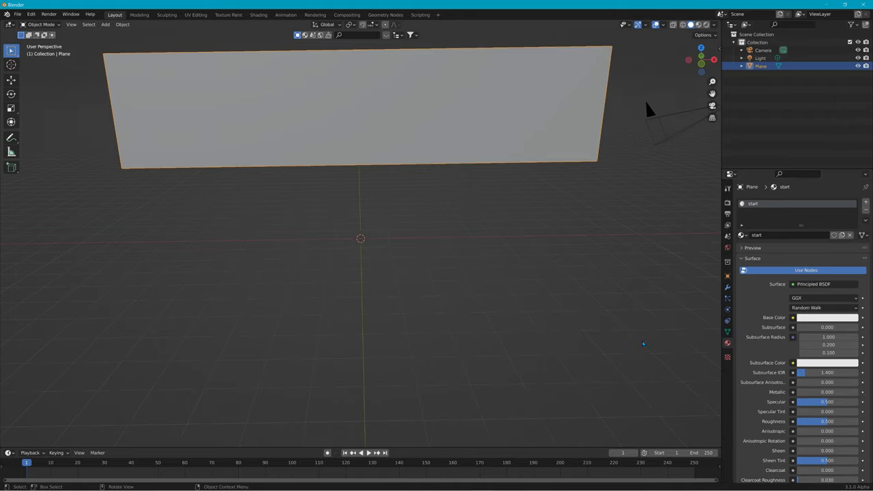
{"action": "left_click", "coordinate": [792, 318]}
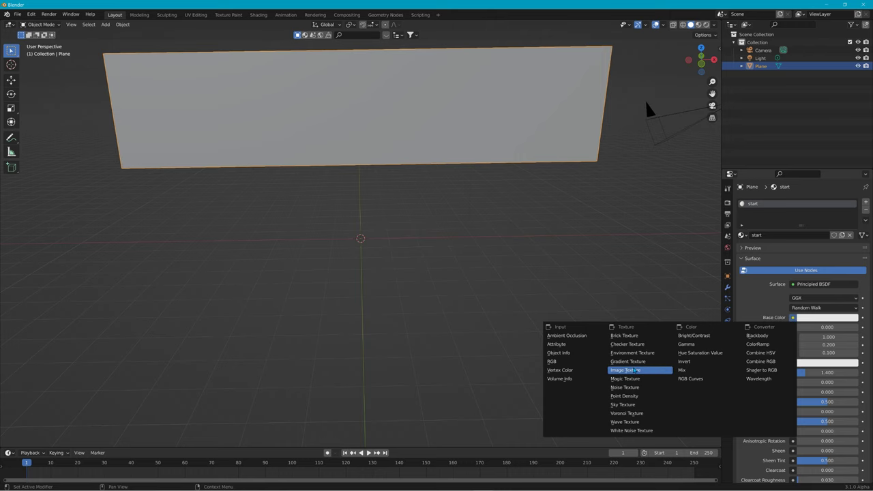
{"action": "left_click", "coordinate": [625, 370]}
{"action": "left_click", "coordinate": [841, 327]}
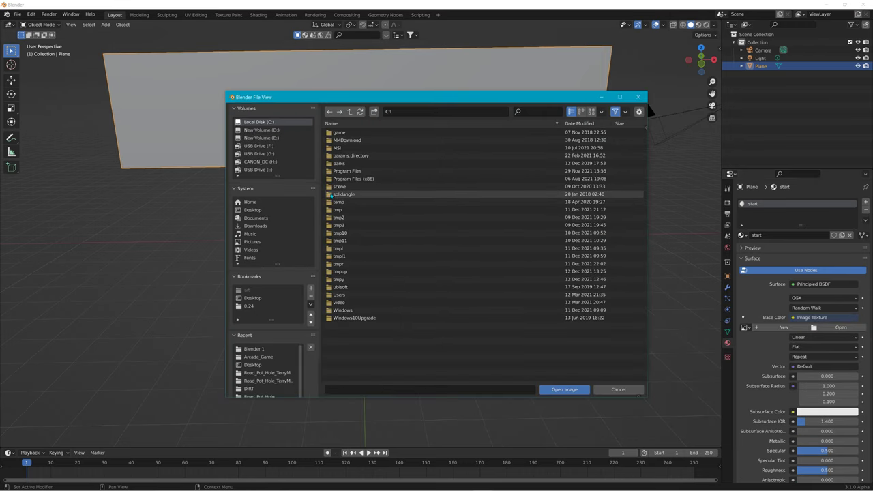
{"action": "left_click", "coordinate": [252, 210]}
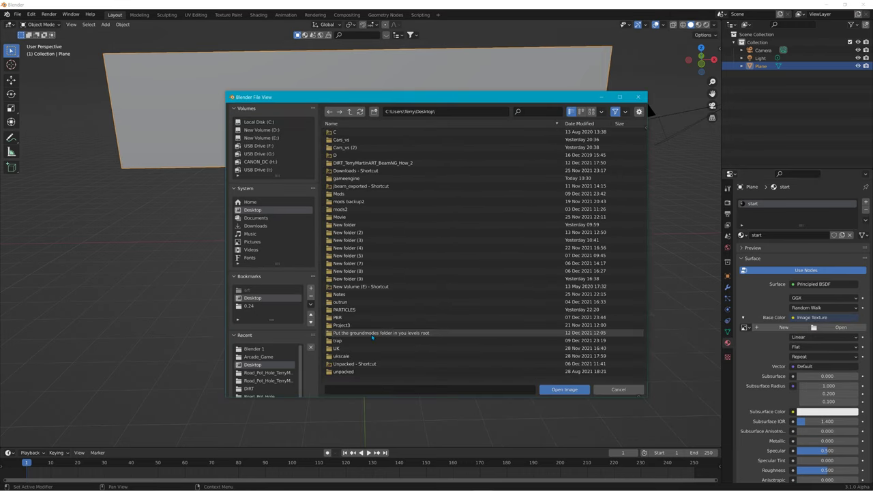
{"action": "scroll", "coordinate": [355, 324], "scroll_direction": "down", "scroll_amount": 6}
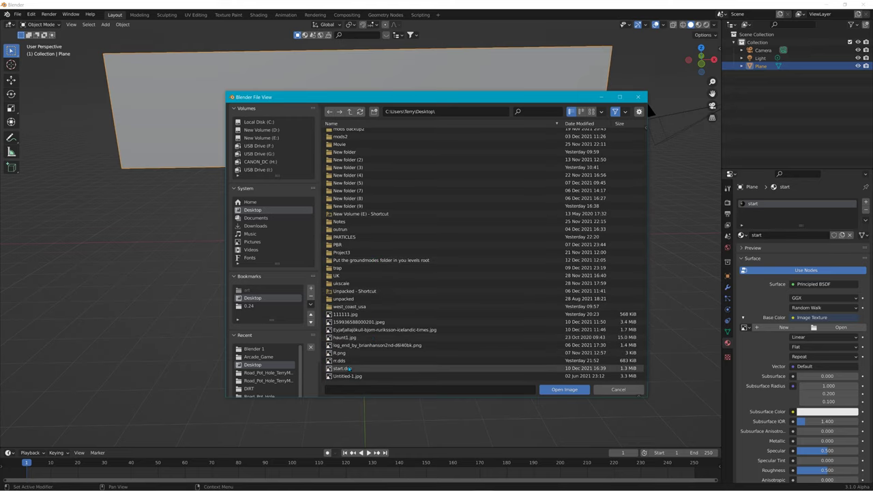
{"action": "left_click", "coordinate": [344, 368]}
{"action": "left_click", "coordinate": [565, 389]}
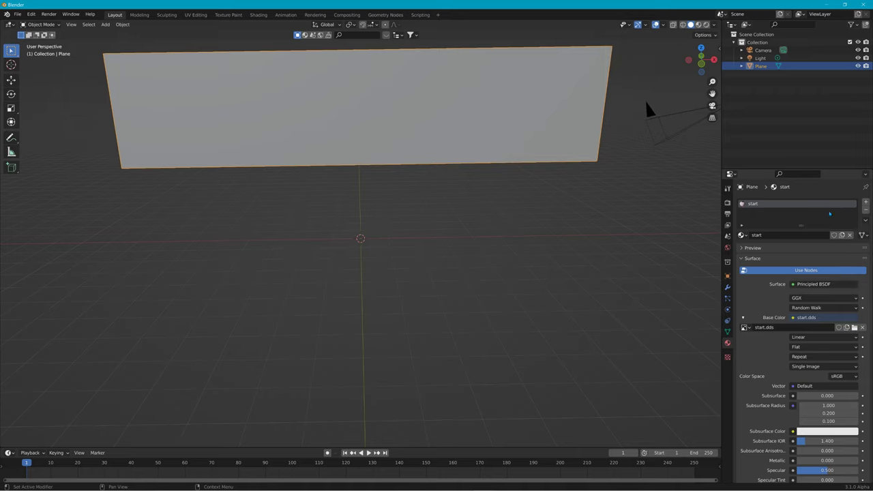
- Display the banner in Material Preview shading, check it in wireframe, and return to Material Preview
{"action": "left_click", "coordinate": [698, 24]}
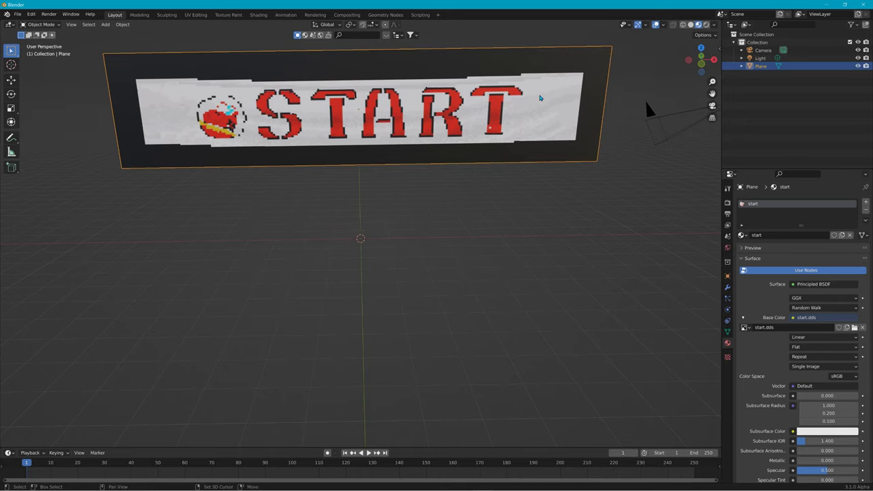
{"action": "middle_click_drag", "start_coordinate": [402, 146], "coordinate": [675, 193]}
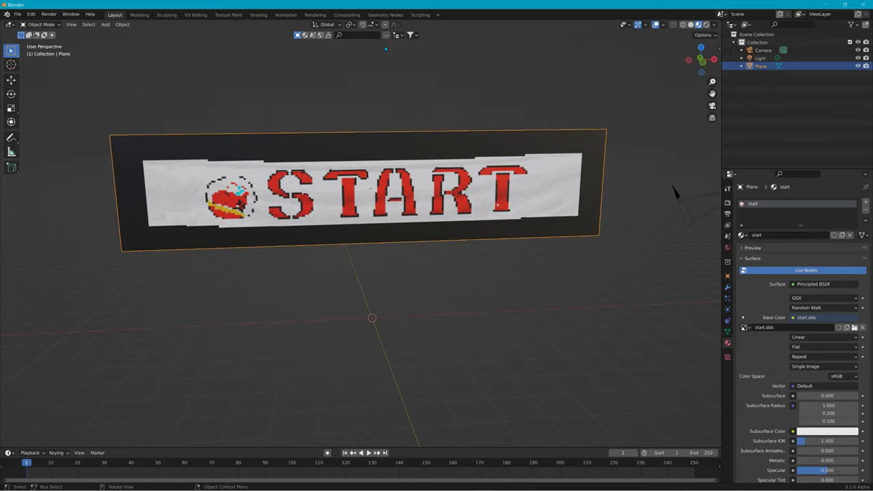
{"action": "key", "text": "shift+z"}
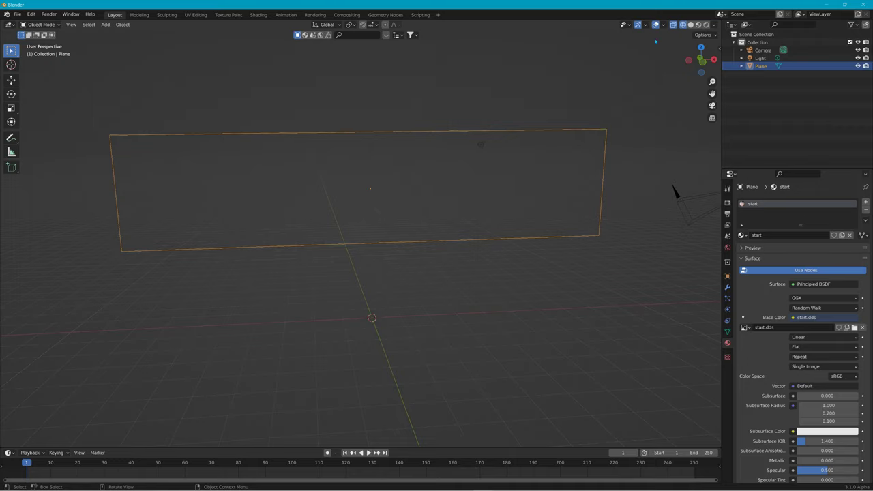
{"action": "left_click", "coordinate": [698, 24]}
- Subdivide the plane's mesh in Edit Mode with the number of cuts set to 20
{"action": "left_click", "coordinate": [41, 25]}
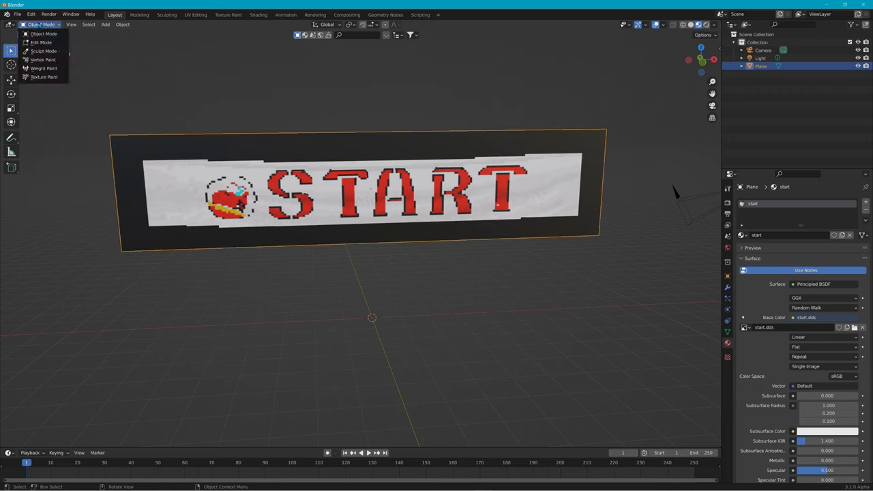
{"action": "left_click", "coordinate": [41, 40]}
{"action": "left_click", "coordinate": [166, 24]}
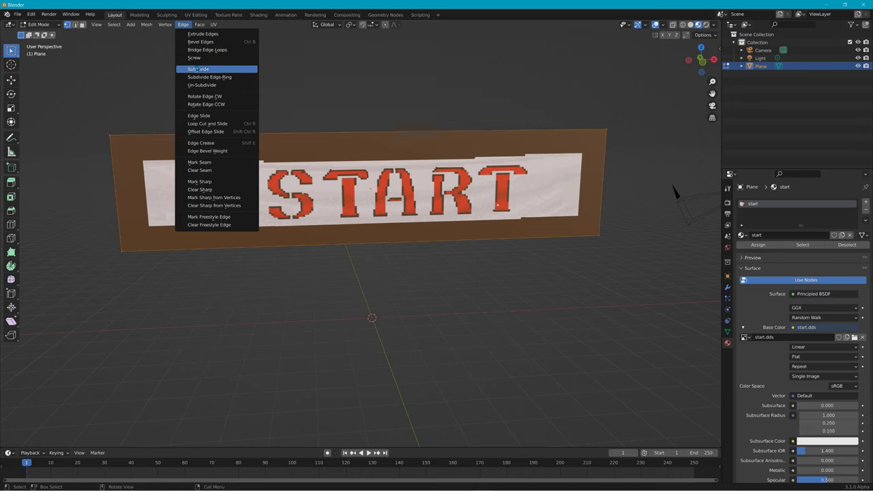
{"action": "left_click", "coordinate": [195, 69]}
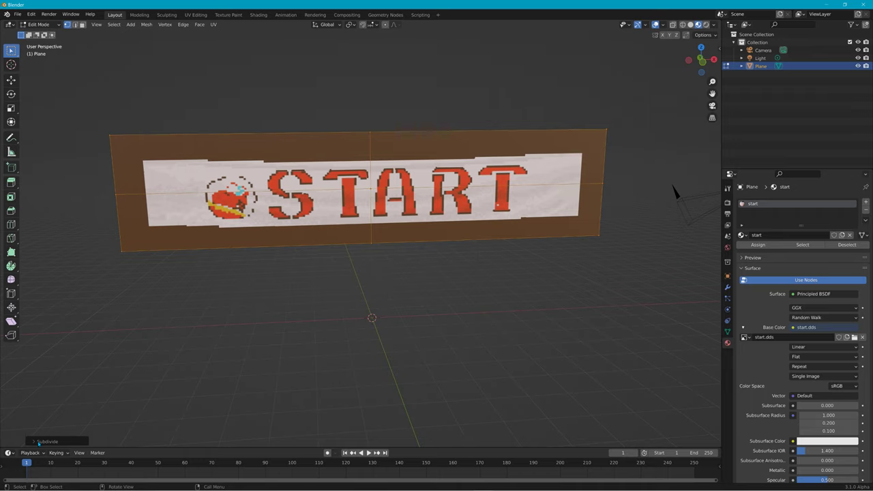
{"action": "left_click", "coordinate": [39, 442]}
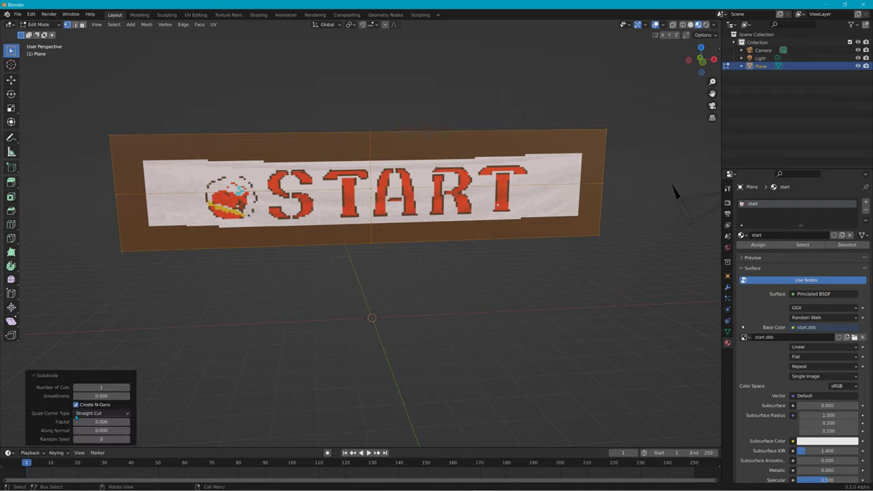
{"action": "left_click", "coordinate": [103, 387]}
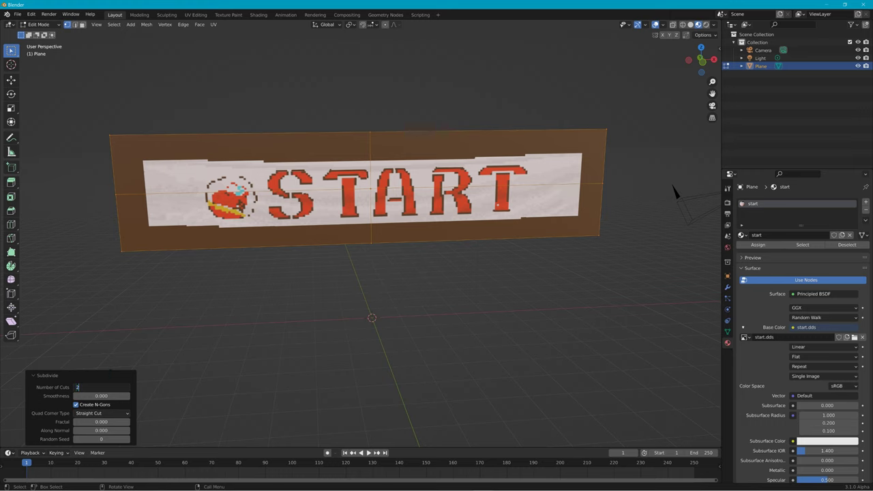
{"action": "type", "text": "20"}
{"action": "key", "text": "Return"}
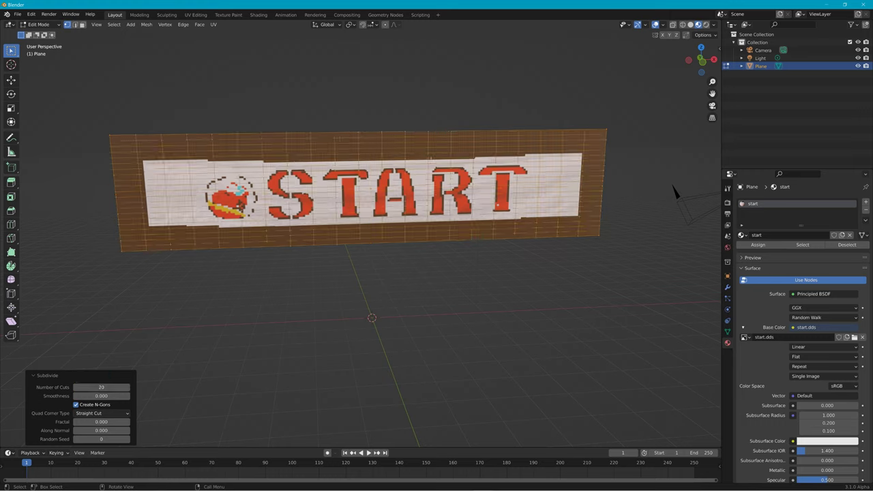
- Select the whole subdivided mesh and triangulate its faces
{"action": "key", "text": "a"}
{"action": "left_click", "coordinate": [199, 24]}
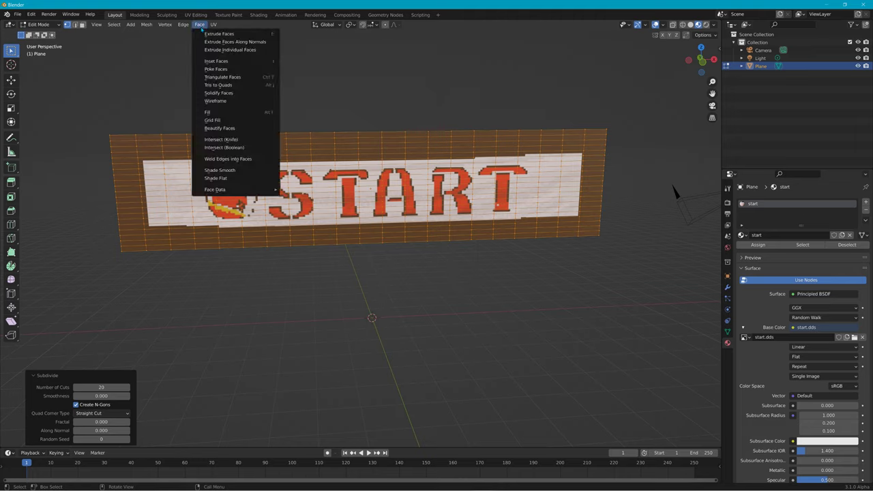
{"action": "left_click", "coordinate": [235, 80]}
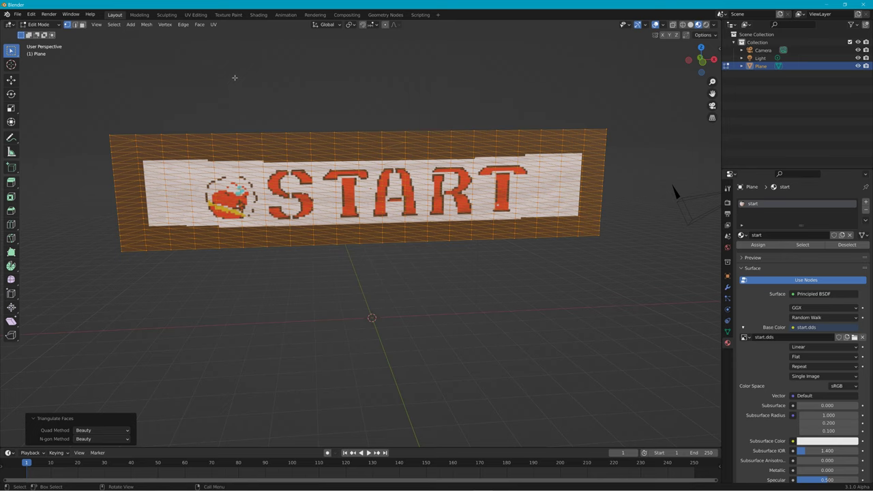
- Leave Edit Mode, set the viewport to Solid shading, and put the plane into Vertex Paint mode
{"action": "mouse_move", "coordinate": [320, 92]}
{"action": "middle_mouse_down"}
{"action": "mouse_move", "coordinate": [191, 111]}
{"action": "mouse_move", "coordinate": [305, 100]}
{"action": "middle_mouse_up"}
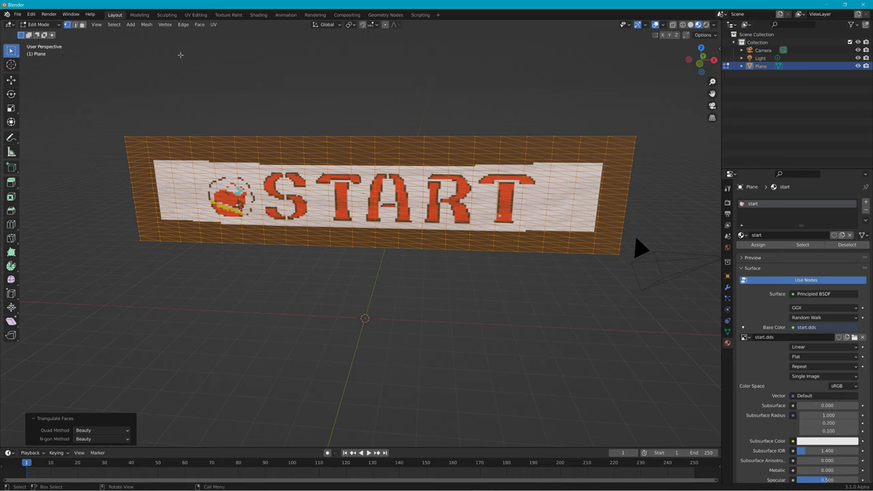
{"action": "left_click", "coordinate": [38, 25]}
{"action": "left_click", "coordinate": [41, 33]}
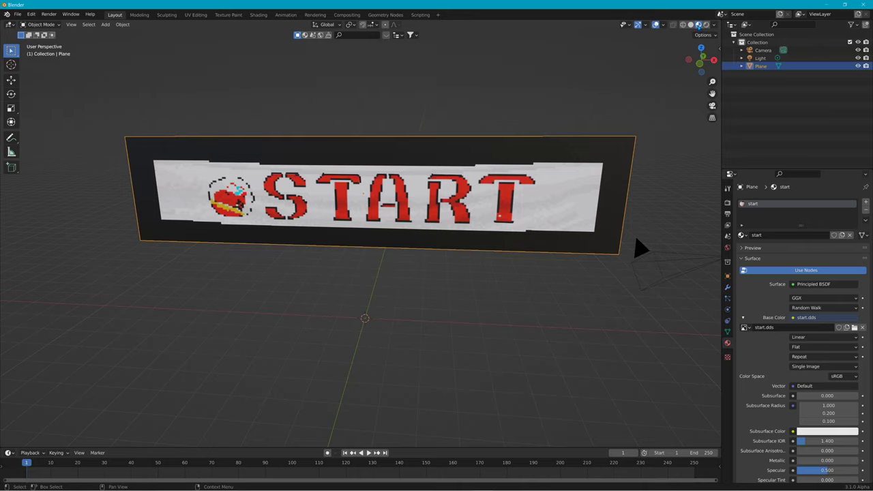
{"action": "left_click", "coordinate": [690, 24]}
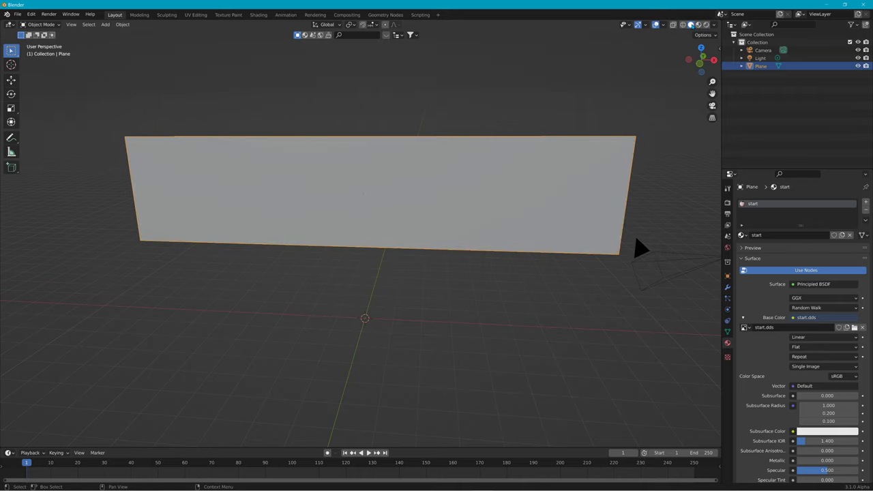
{"action": "left_click", "coordinate": [698, 24]}
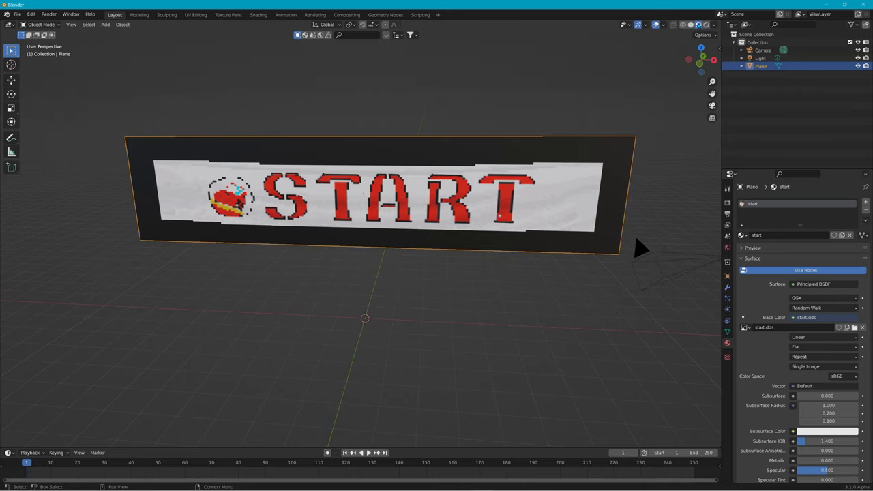
{"action": "left_click", "coordinate": [691, 25]}
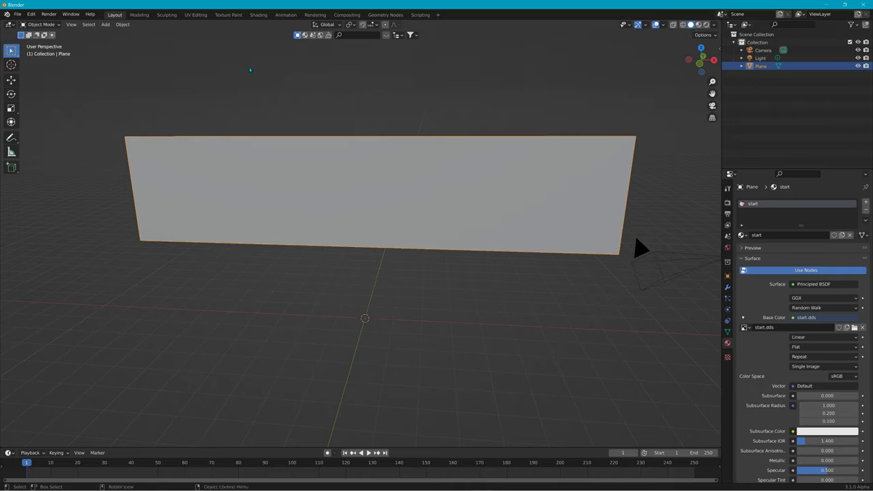
{"action": "left_click", "coordinate": [48, 25]}
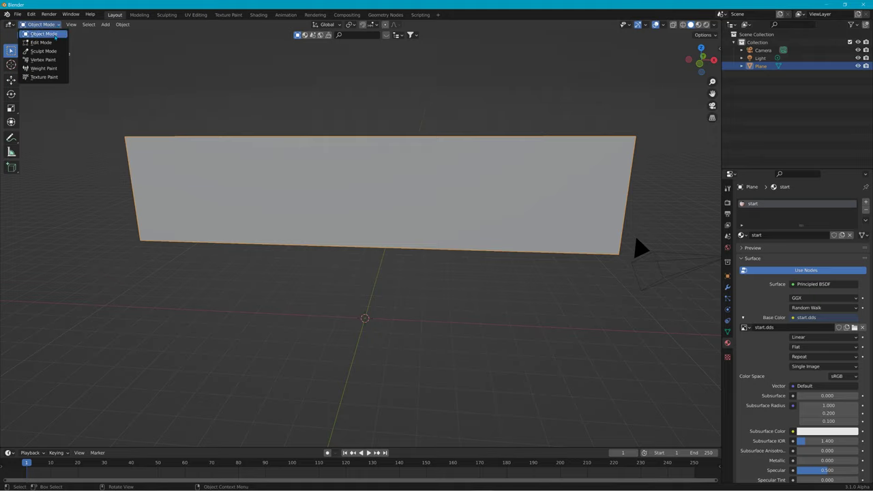
{"action": "left_click", "coordinate": [43, 60]}
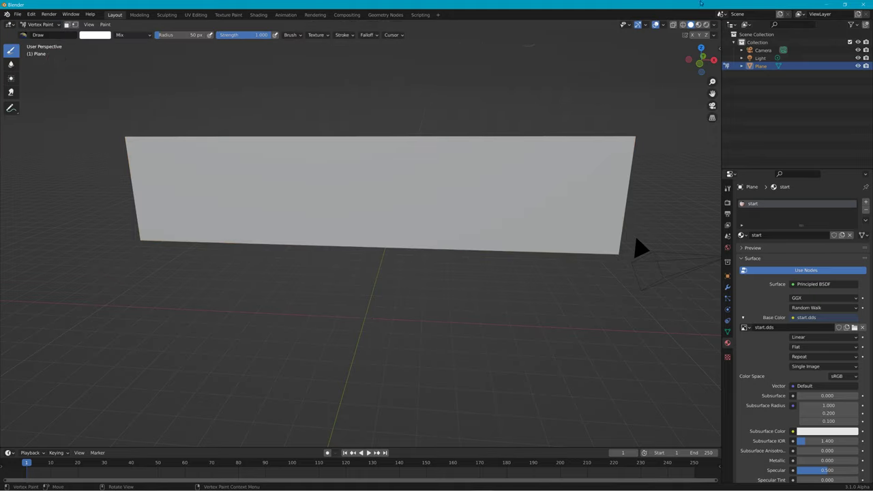
- Examine the vertex paint color meanings in the desktop text file New Text Document (2).txt, and return to Blender
{"action": "left_click", "coordinate": [844, 4]}
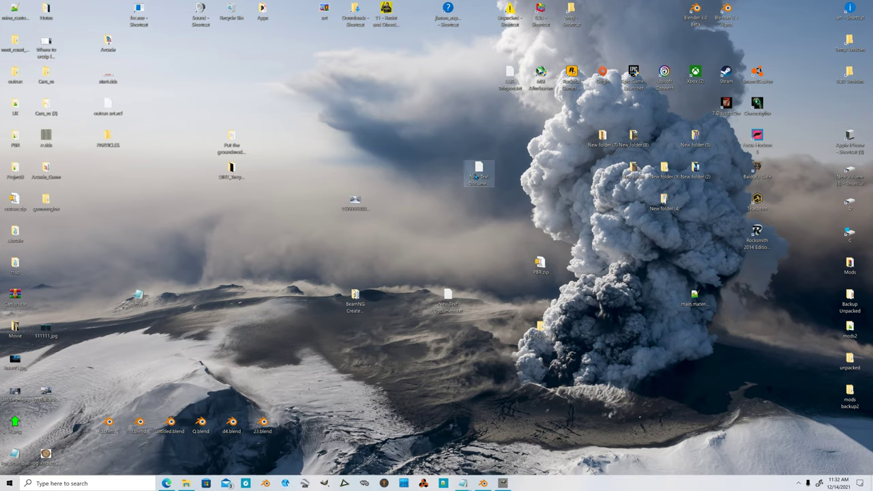
{"action": "double_click", "coordinate": [476, 175]}
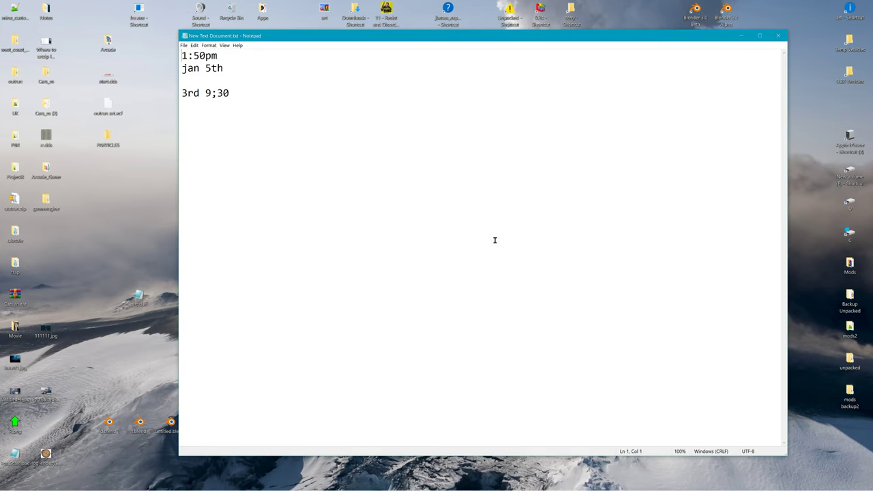
{"action": "left_click", "coordinate": [777, 36]}
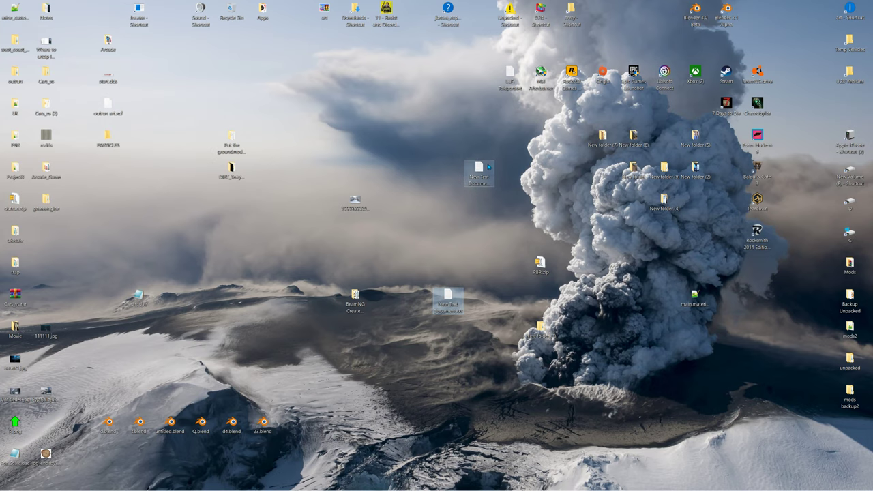
{"action": "double_click", "coordinate": [487, 168]}
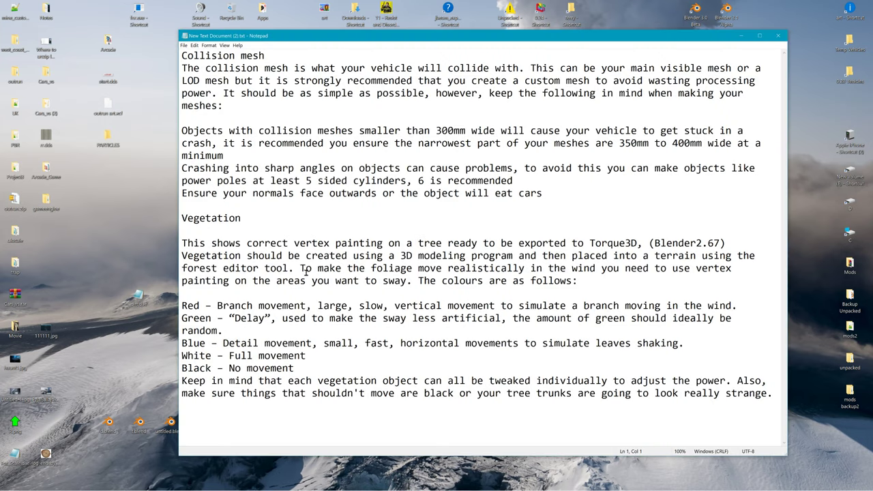
{"action": "left_click_drag", "start_coordinate": [181, 306], "coordinate": [747, 301]}
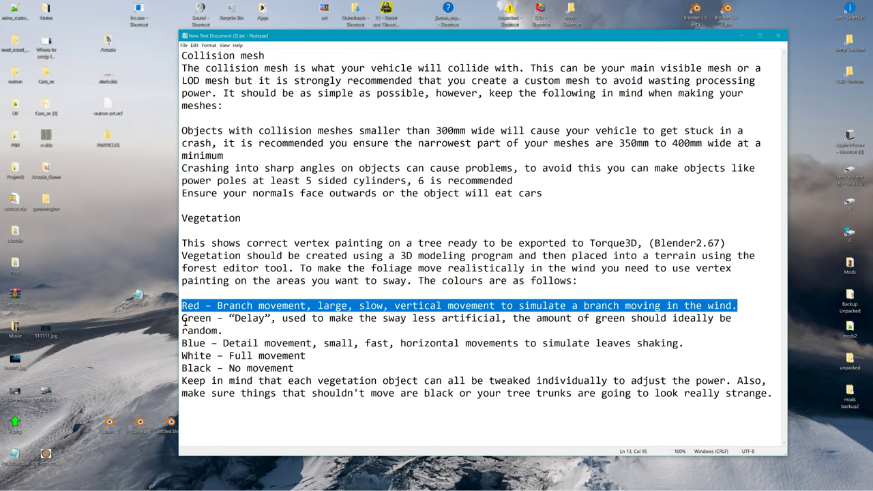
{"action": "left_click_drag", "start_coordinate": [181, 319], "coordinate": [393, 325]}
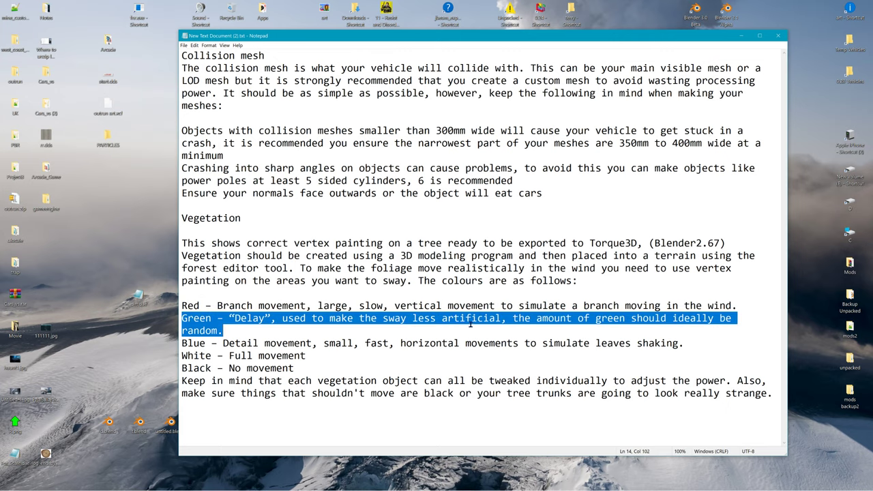
{"action": "left_click_drag", "start_coordinate": [470, 324], "coordinate": [762, 398]}
{"action": "left_click", "coordinate": [278, 294]}
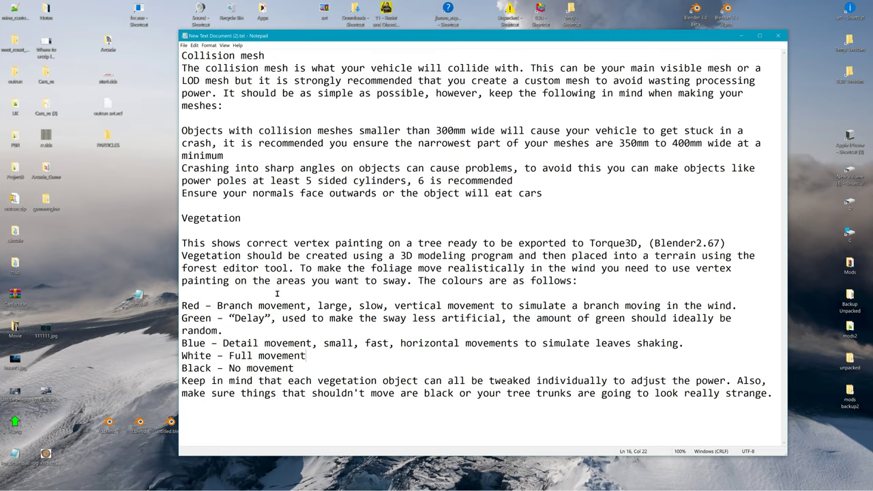
{"action": "left_click", "coordinate": [182, 306]}
{"action": "left_click_drag", "start_coordinate": [182, 306], "coordinate": [761, 395]}
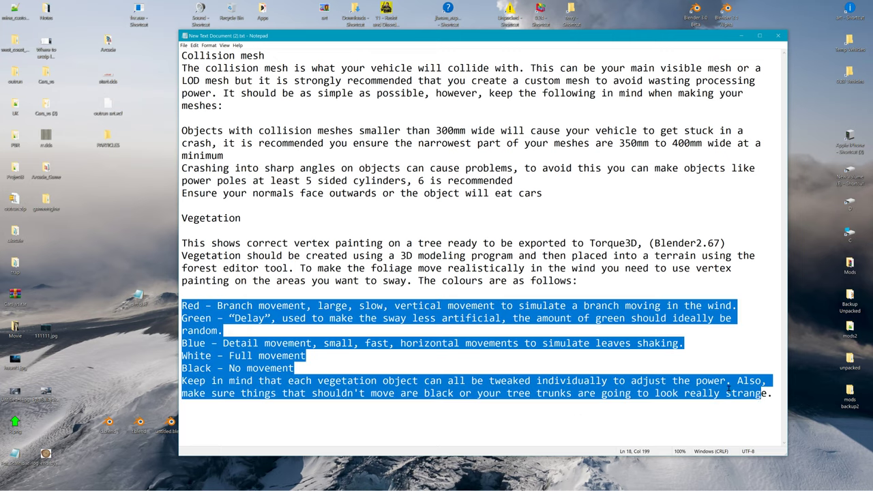
{"action": "left_click", "coordinate": [740, 36]}
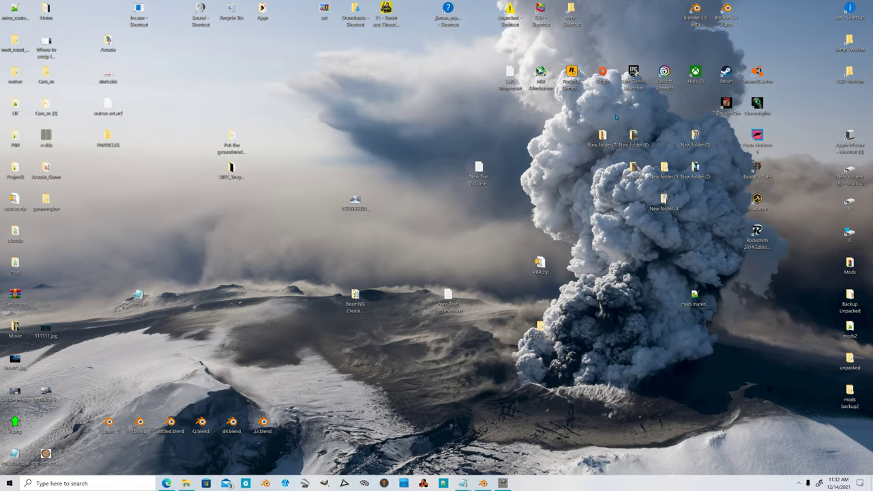
{"action": "key", "text": "alt+Tab"}
{"action": "key", "text": "alt+Tab"}
- Set the vertex paint Draw brush's color to black
{"action": "middle_click_drag", "start_coordinate": [318, 182], "coordinate": [227, 130]}
{"action": "middle_click_drag", "start_coordinate": [625, 214], "coordinate": [677, 226]}
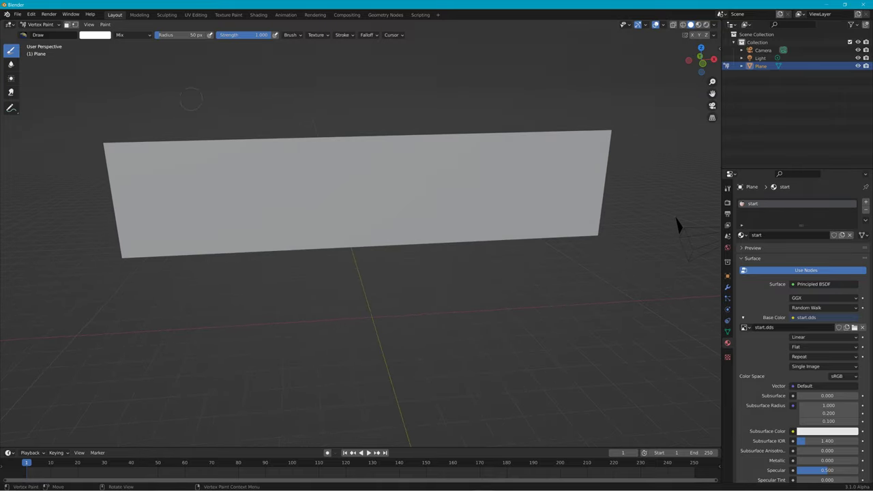
{"action": "left_click", "coordinate": [96, 35]}
{"action": "left_click_drag", "start_coordinate": [148, 72], "coordinate": [148, 102]}
- Set the start material's Specular to 0.000 and its Roughness to 1.000
{"action": "scroll", "coordinate": [837, 426], "scroll_direction": "down", "scroll_amount": 4}
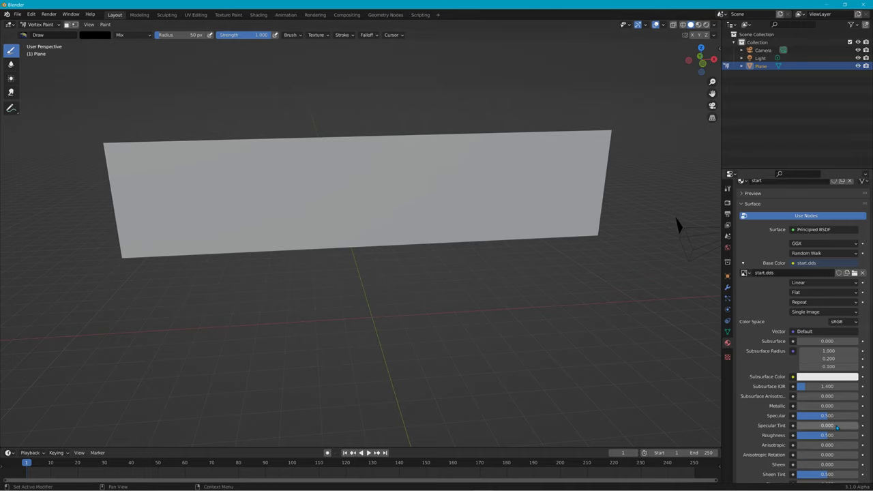
{"action": "left_click_drag", "start_coordinate": [832, 417], "coordinate": [860, 437]}
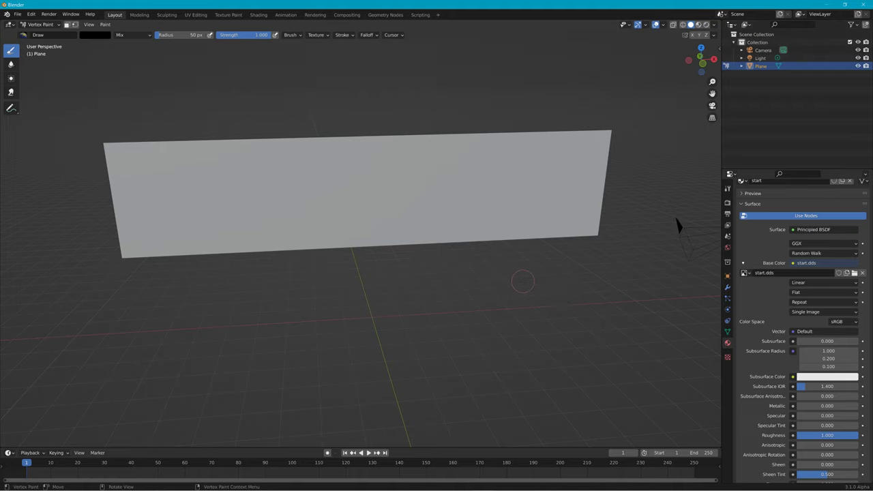
- Enlarge the brush radius to 270 px and paint the left and right ends of the plane black
{"action": "middle_click_drag", "start_coordinate": [275, 168], "coordinate": [236, 137]}
{"action": "middle_click_drag", "start_coordinate": [671, 194], "coordinate": [664, 253], "text": "shift"}
{"action": "key", "text": "bracketright"}
{"action": "key", "text": "bracketright"}
{"action": "key", "text": "bracketright"}
{"action": "key", "text": "bracketright"}
{"action": "key", "text": "bracketright"}
{"action": "key", "text": "bracketright"}
{"action": "key", "text": "bracketright"}
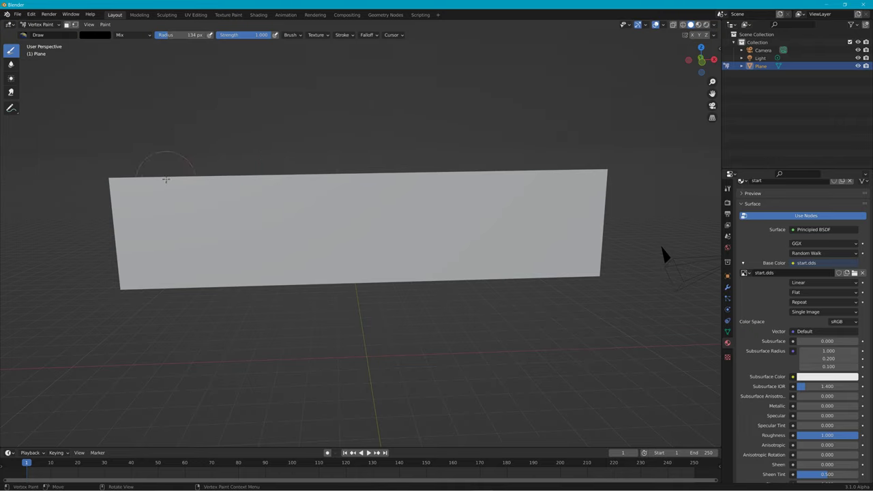
{"action": "key", "text": "bracketright"}
{"action": "key", "text": "bracketright"}
{"action": "key", "text": "bracketright"}
{"action": "key", "text": "bracketright"}
{"action": "key", "text": "bracketright"}
{"action": "key", "text": "bracketright"}
{"action": "key", "text": "bracketright"}
{"action": "mouse_move", "coordinate": [146, 185]}
{"action": "left_mouse_down"}
{"action": "mouse_move", "coordinate": [116, 108]}
{"action": "mouse_move", "coordinate": [139, 228]}
{"action": "mouse_move", "coordinate": [183, 318]}
{"action": "mouse_move", "coordinate": [165, 168]}
{"action": "mouse_move", "coordinate": [167, 279]}
{"action": "left_mouse_up"}
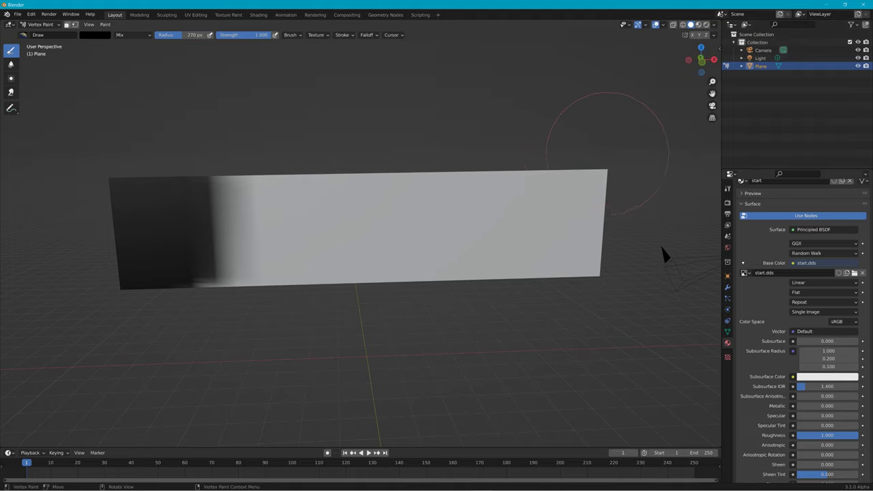
{"action": "mouse_move", "coordinate": [584, 156]}
{"action": "left_mouse_down"}
{"action": "mouse_move", "coordinate": [604, 116]}
{"action": "mouse_move", "coordinate": [617, 146]}
{"action": "mouse_move", "coordinate": [586, 179]}
{"action": "mouse_move", "coordinate": [586, 302]}
{"action": "mouse_move", "coordinate": [595, 210]}
{"action": "mouse_move", "coordinate": [588, 238]}
{"action": "left_mouse_up"}
- Extend the black vertex paint at the plane's left end slightly farther toward the middle
{"action": "mouse_move", "coordinate": [666, 253]}
{"action": "middle_mouse_down"}
{"action": "mouse_move", "coordinate": [616, 209]}
{"action": "mouse_move", "coordinate": [667, 246]}
{"action": "mouse_move", "coordinate": [346, 247]}
{"action": "middle_mouse_up"}
{"action": "mouse_move", "coordinate": [249, 186]}
{"action": "middle_mouse_down"}
{"action": "mouse_move", "coordinate": [218, 183]}
{"action": "mouse_move", "coordinate": [279, 191]}
{"action": "mouse_move", "coordinate": [225, 191]}
{"action": "mouse_move", "coordinate": [251, 193]}
{"action": "middle_mouse_up"}
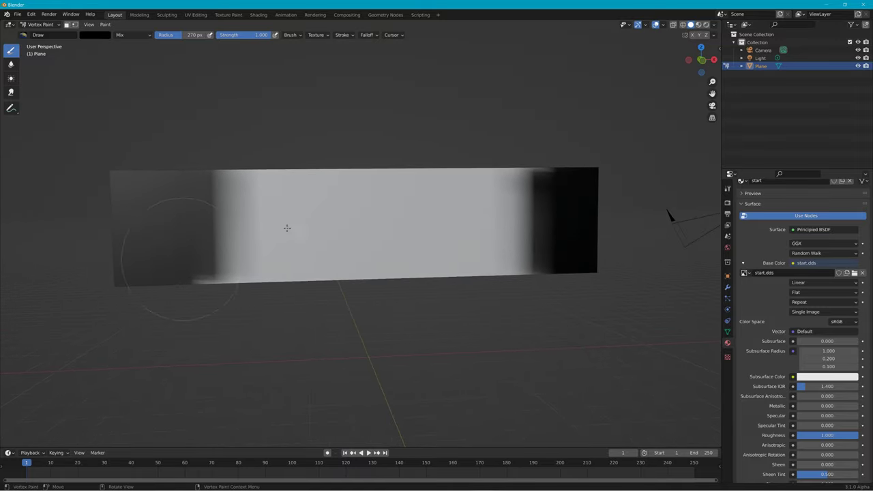
{"action": "mouse_move", "coordinate": [335, 253]}
{"action": "middle_mouse_down"}
{"action": "mouse_move", "coordinate": [360, 268]}
{"action": "mouse_move", "coordinate": [307, 259]}
{"action": "mouse_move", "coordinate": [328, 259]}
{"action": "middle_mouse_up"}
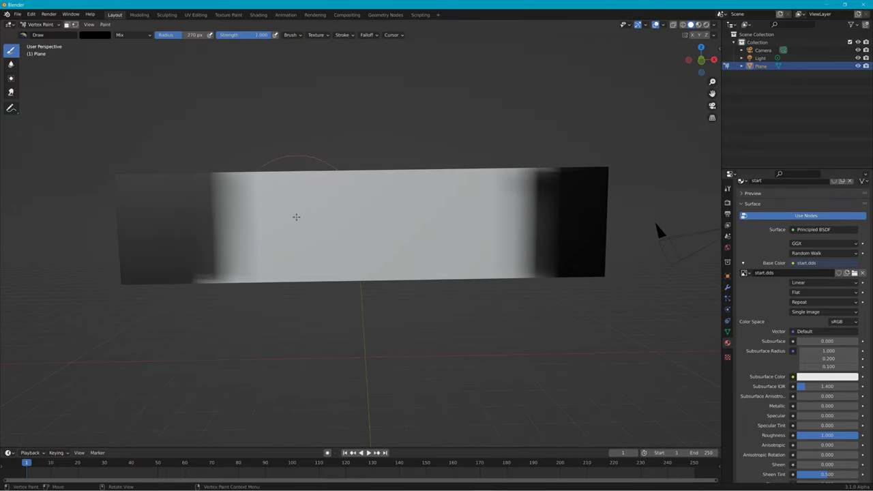
{"action": "mouse_move", "coordinate": [296, 217]}
{"action": "middle_mouse_down"}
{"action": "mouse_move", "coordinate": [267, 220]}
{"action": "mouse_move", "coordinate": [300, 219]}
{"action": "mouse_move", "coordinate": [293, 218]}
{"action": "middle_mouse_up"}
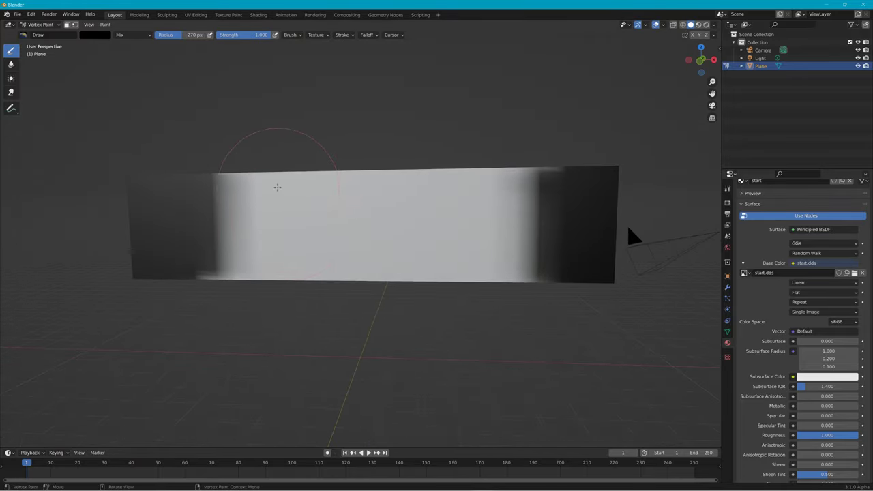
{"action": "mouse_move", "coordinate": [234, 157]}
{"action": "left_mouse_down"}
{"action": "mouse_move", "coordinate": [225, 225]}
{"action": "mouse_move", "coordinate": [183, 132]}
{"action": "left_mouse_up"}
- Paint the middle of the plane dark red with the brush radius reduced to 171 px
{"action": "left_click", "coordinate": [101, 37]}
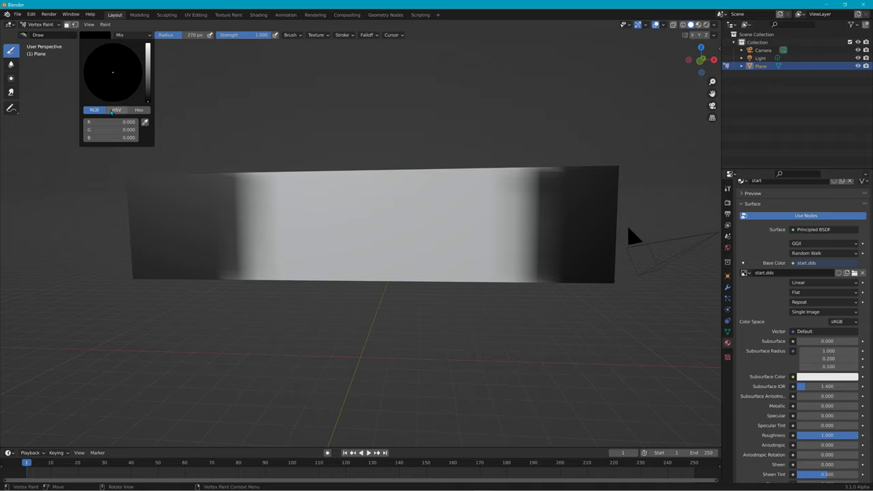
{"action": "left_click", "coordinate": [116, 111]}
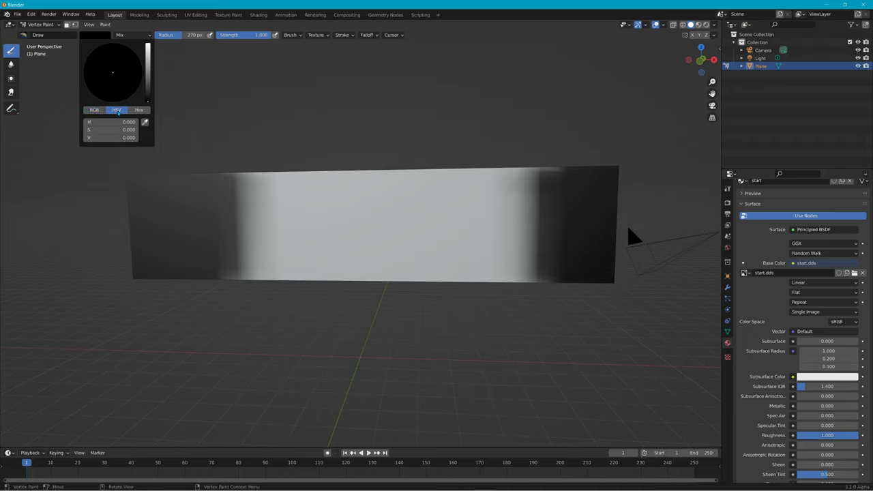
{"action": "left_click", "coordinate": [96, 110]}
{"action": "mouse_move", "coordinate": [109, 121]}
{"action": "left_mouse_down"}
{"action": "mouse_move", "coordinate": [135, 122]}
{"action": "mouse_move", "coordinate": [123, 122]}
{"action": "left_mouse_up"}
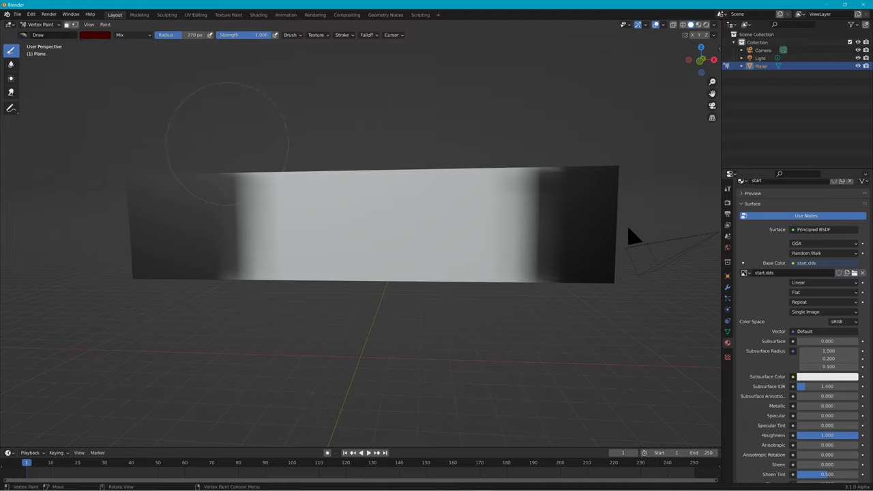
{"action": "key", "text": "f"}
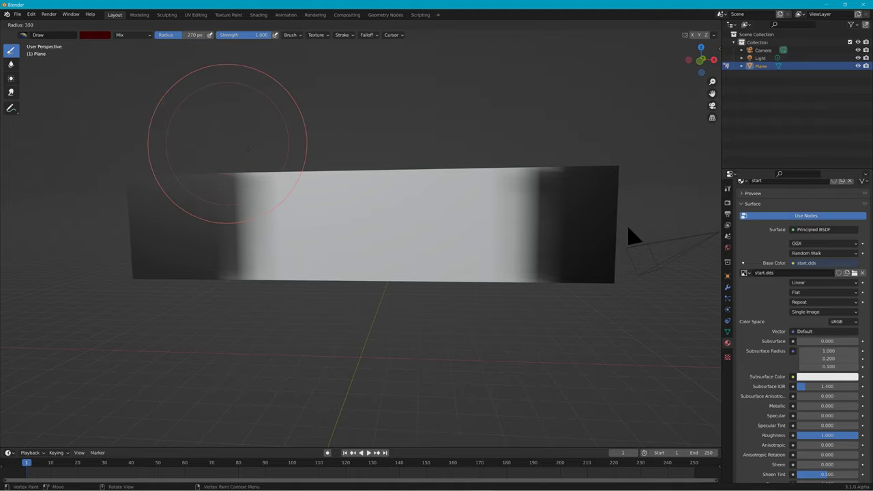
{"action": "left_click", "coordinate": [205, 164]}
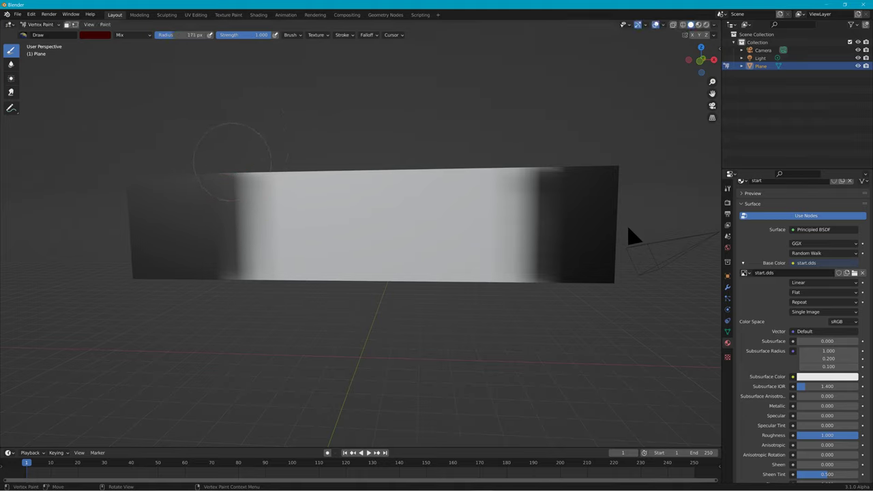
{"action": "mouse_move", "coordinate": [232, 158]}
{"action": "left_mouse_down"}
{"action": "mouse_move", "coordinate": [244, 273]}
{"action": "mouse_move", "coordinate": [242, 167]}
{"action": "mouse_move", "coordinate": [279, 273]}
{"action": "mouse_move", "coordinate": [276, 218]}
{"action": "mouse_move", "coordinate": [287, 273]}
{"action": "mouse_move", "coordinate": [265, 204]}
{"action": "mouse_move", "coordinate": [199, 191]}
{"action": "left_mouse_up"}
{"action": "mouse_move", "coordinate": [289, 146]}
{"action": "left_mouse_down"}
{"action": "mouse_move", "coordinate": [296, 306]}
{"action": "mouse_move", "coordinate": [303, 236]}
{"action": "mouse_move", "coordinate": [464, 217]}
{"action": "mouse_move", "coordinate": [516, 179]}
{"action": "mouse_move", "coordinate": [523, 152]}
{"action": "mouse_move", "coordinate": [549, 351]}
{"action": "mouse_move", "coordinate": [480, 326]}
{"action": "mouse_move", "coordinate": [487, 264]}
{"action": "mouse_move", "coordinate": [477, 273]}
{"action": "mouse_move", "coordinate": [421, 146]}
{"action": "mouse_move", "coordinate": [344, 273]}
{"action": "mouse_move", "coordinate": [321, 120]}
{"action": "mouse_move", "coordinate": [308, 279]}
{"action": "left_mouse_up"}
{"action": "left_click_drag", "start_coordinate": [387, 136], "coordinate": [394, 176]}
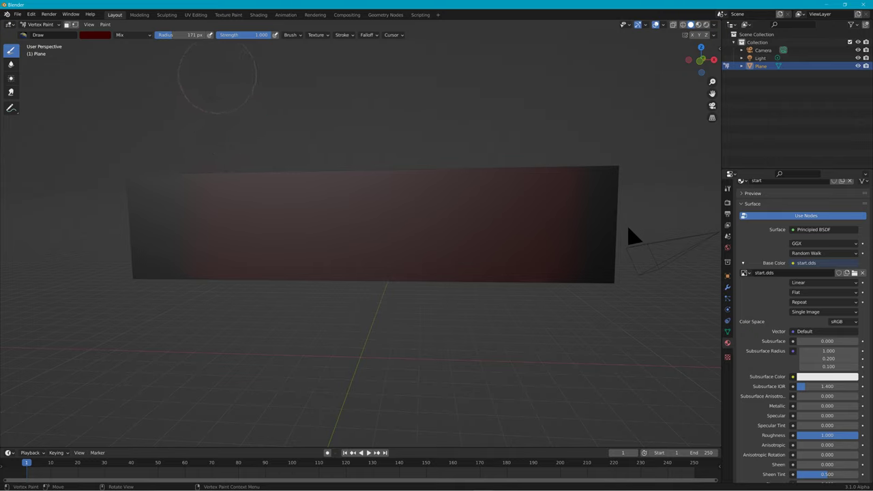
- Paint black over both ends of the red area, and set the Draw brush's strength to 0.746
{"action": "left_click", "coordinate": [100, 36]}
{"action": "left_click_drag", "start_coordinate": [148, 84], "coordinate": [148, 101]}
{"action": "mouse_move", "coordinate": [263, 35]}
{"action": "left_mouse_down"}
{"action": "mouse_move", "coordinate": [271, 35]}
{"action": "mouse_move", "coordinate": [256, 35]}
{"action": "left_mouse_up"}
- Blur the transitions between the red middle and the black ends, and set the Blur brush's color to black
{"action": "left_click", "coordinate": [10, 64]}
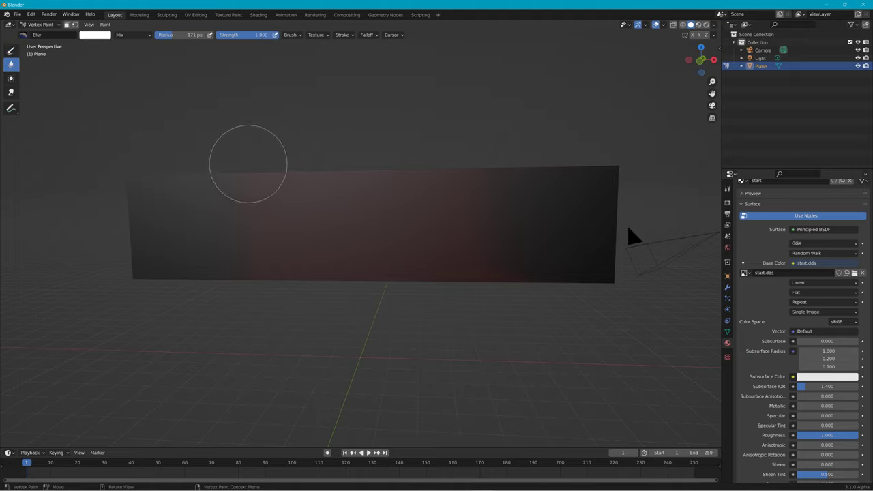
{"action": "mouse_move", "coordinate": [249, 292]}
{"action": "left_mouse_down"}
{"action": "mouse_move", "coordinate": [205, 164]}
{"action": "mouse_move", "coordinate": [160, 246]}
{"action": "mouse_move", "coordinate": [224, 248]}
{"action": "mouse_move", "coordinate": [282, 270]}
{"action": "left_mouse_up"}
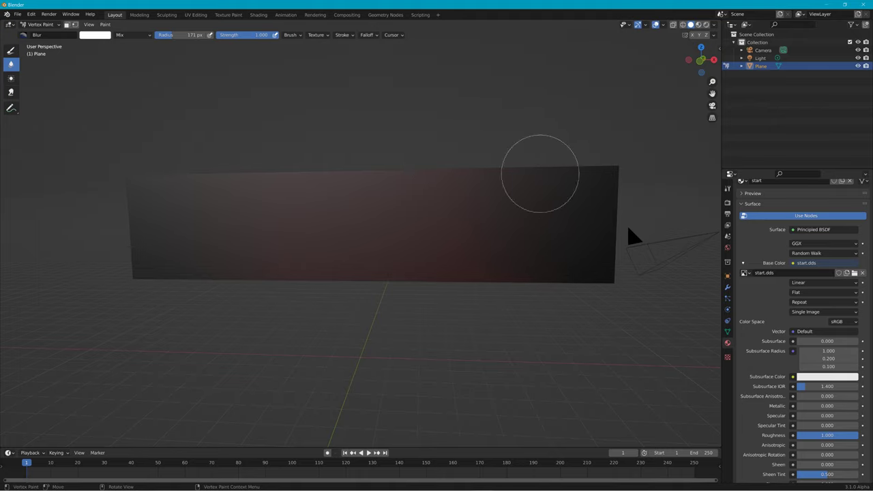
{"action": "left_click", "coordinate": [93, 35]}
{"action": "left_click_drag", "start_coordinate": [146, 82], "coordinate": [147, 103]}
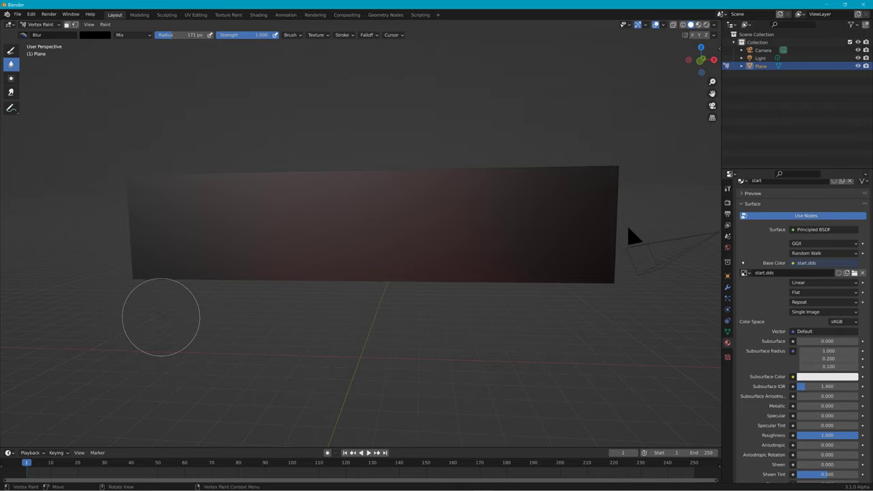
- Set the Blur brush's color to dark green and reduce its radius to 89 px
{"action": "left_click", "coordinate": [95, 34]}
{"action": "left_click_drag", "start_coordinate": [96, 128], "coordinate": [98, 130]}
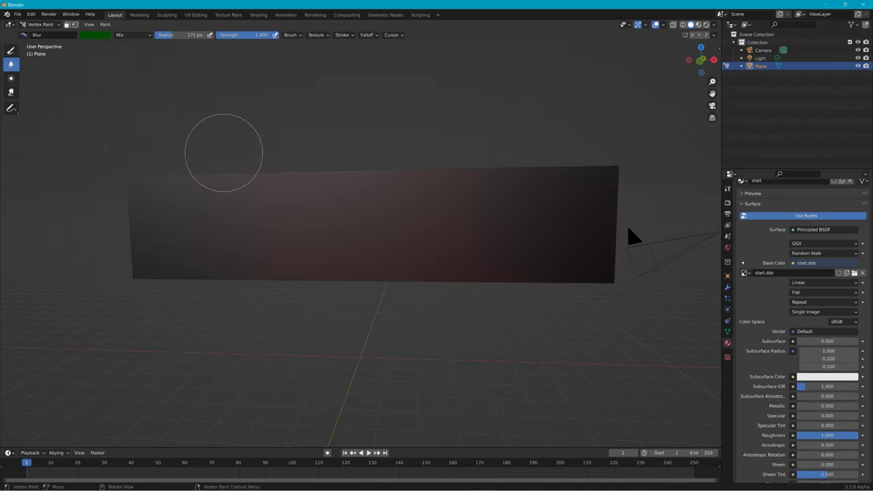
{"action": "key", "text": "f"}
{"action": "left_click", "coordinate": [311, 152]}
- Paint dark green streaks (G 0.258) and dark blue streaks across the middle of the plane with the Draw brush
{"action": "left_click", "coordinate": [11, 51]}
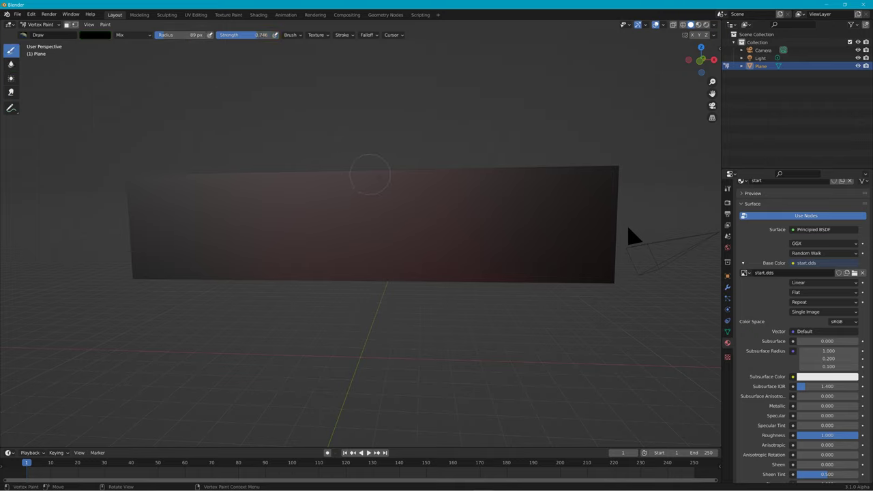
{"action": "left_click", "coordinate": [94, 34]}
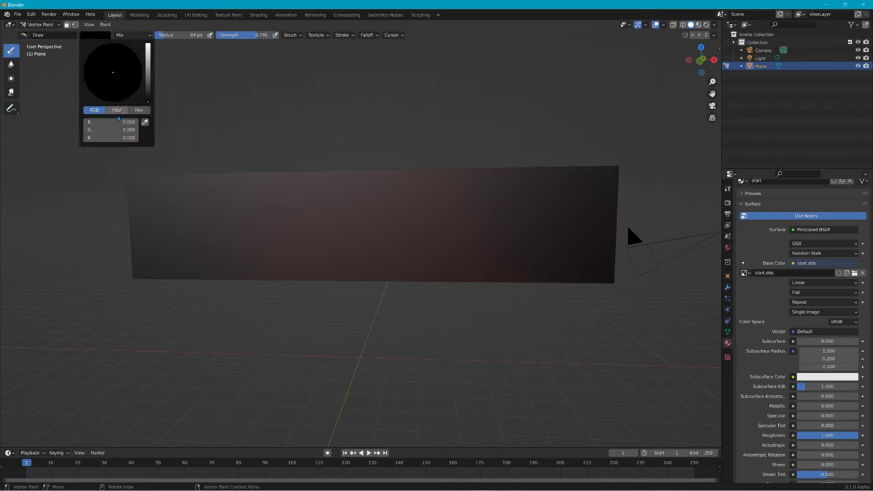
{"action": "left_click_drag", "start_coordinate": [89, 129], "coordinate": [100, 129]}
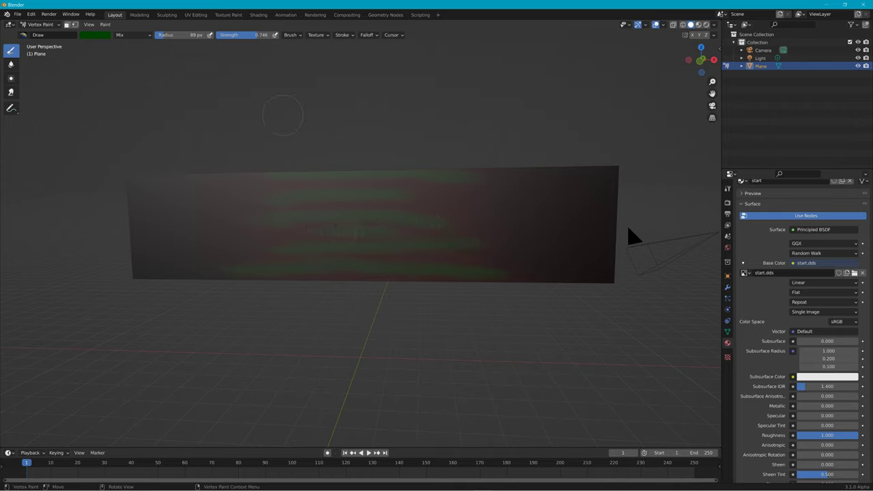
{"action": "left_click", "coordinate": [109, 34]}
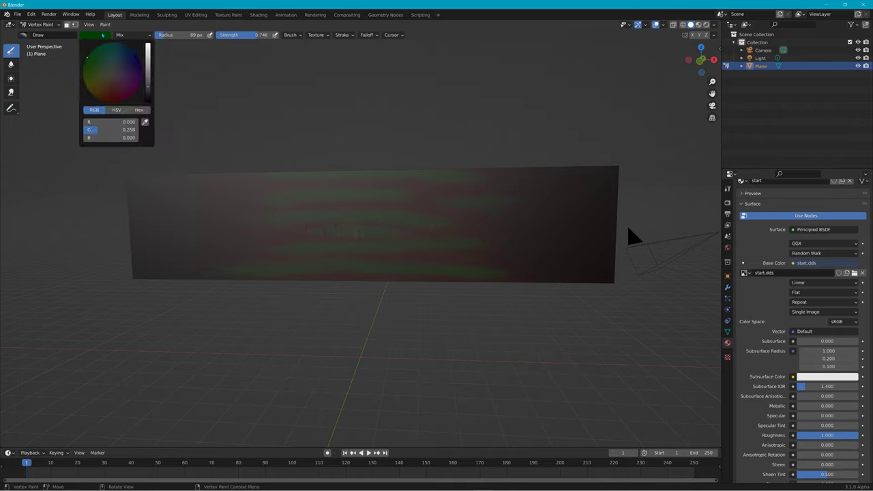
{"action": "mouse_move", "coordinate": [94, 130]}
{"action": "left_mouse_down"}
{"action": "mouse_move", "coordinate": [83, 129]}
{"action": "mouse_move", "coordinate": [102, 138]}
{"action": "left_mouse_up"}
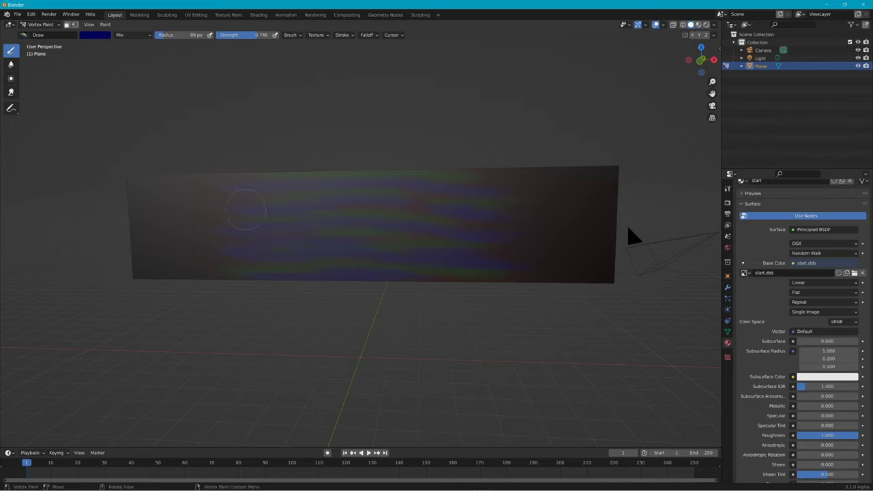
- Blur the green and blue streaks across the plane's middle with the Blur brush's radius enlarged to 500 px
{"action": "left_click", "coordinate": [11, 92]}
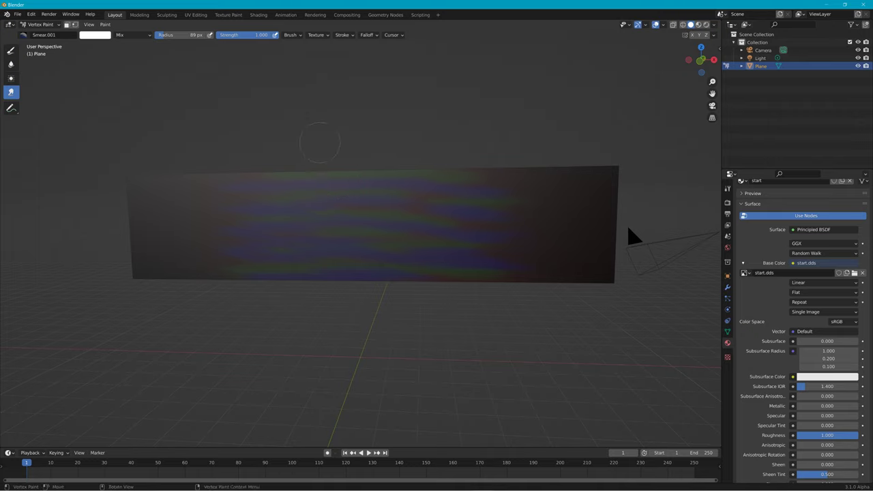
{"action": "left_click_drag", "start_coordinate": [267, 34], "coordinate": [247, 35]}
{"action": "left_click", "coordinate": [11, 64]}
{"action": "scroll", "coordinate": [276, 195], "scroll_direction": "up", "scroll_amount": 4}
{"action": "scroll", "coordinate": [276, 195], "scroll_direction": "down", "scroll_amount": 4}
{"action": "key", "text": "f"}
{"action": "left_click", "coordinate": [405, 192]}
{"action": "left_click_drag", "start_coordinate": [389, 199], "coordinate": [347, 264]}
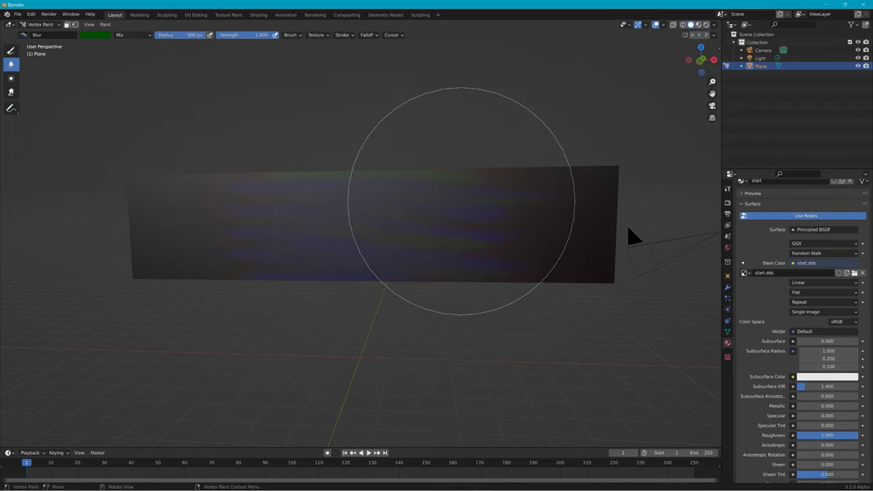
{"action": "mouse_move", "coordinate": [245, 177]}
{"action": "left_mouse_down"}
{"action": "mouse_move", "coordinate": [263, 308]}
{"action": "mouse_move", "coordinate": [423, 156]}
{"action": "mouse_move", "coordinate": [434, 166]}
{"action": "mouse_move", "coordinate": [230, 55]}
{"action": "left_mouse_up"}
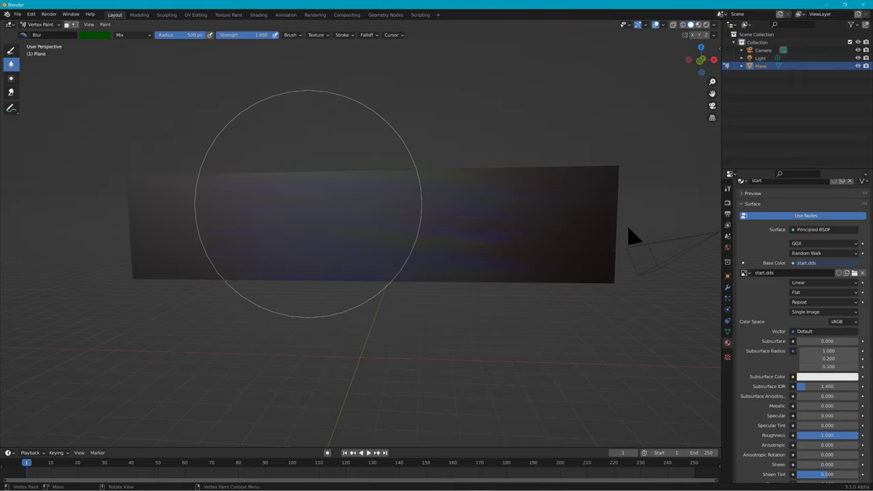
- Paint brighter green streaks (G 0.361) over the middle of the plane using the Draw brush with a 79 px radius
{"action": "key", "text": "f"}
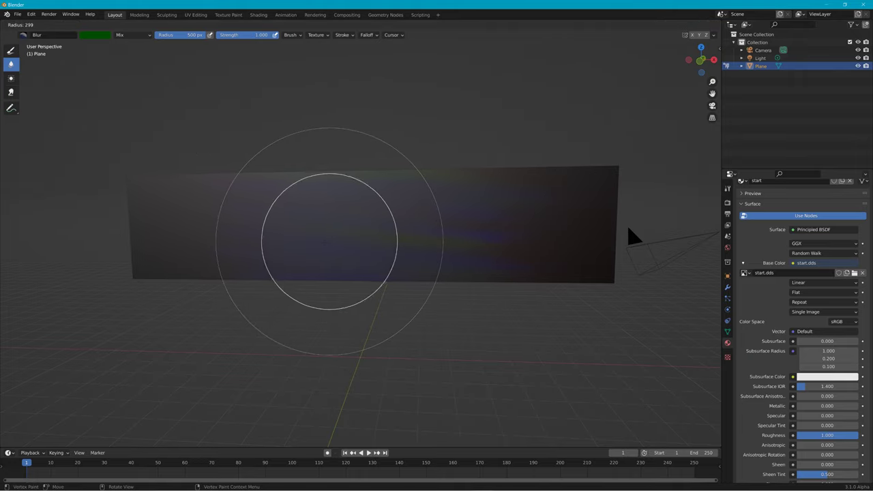
{"action": "left_click", "coordinate": [233, 244]}
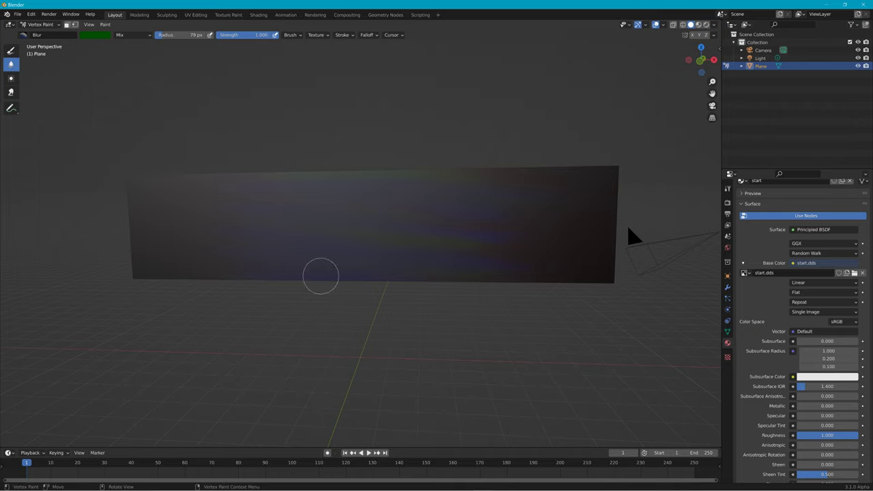
{"action": "left_click", "coordinate": [16, 53]}
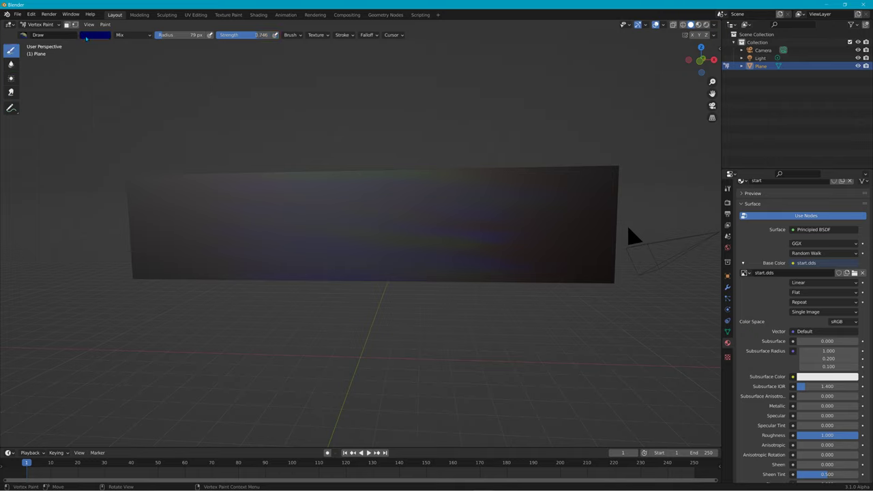
{"action": "left_click", "coordinate": [87, 37]}
{"action": "left_click", "coordinate": [94, 62]}
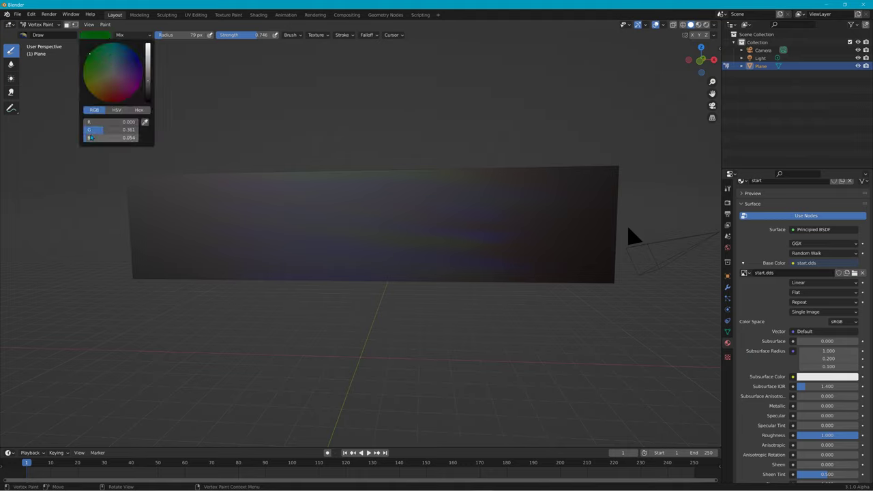
{"action": "left_click_drag", "start_coordinate": [286, 276], "coordinate": [382, 276]}
{"action": "mouse_move", "coordinate": [423, 254]}
{"action": "left_mouse_down"}
{"action": "mouse_move", "coordinate": [307, 252]}
{"action": "mouse_move", "coordinate": [308, 233]}
{"action": "left_mouse_up"}
{"action": "left_click_drag", "start_coordinate": [414, 217], "coordinate": [359, 219]}
{"action": "left_click_drag", "start_coordinate": [268, 206], "coordinate": [331, 204]}
{"action": "left_click_drag", "start_coordinate": [423, 199], "coordinate": [298, 180]}
{"action": "left_click_drag", "start_coordinate": [358, 237], "coordinate": [464, 239]}
{"action": "left_click_drag", "start_coordinate": [438, 190], "coordinate": [450, 190]}
{"action": "left_click", "coordinate": [446, 279]}
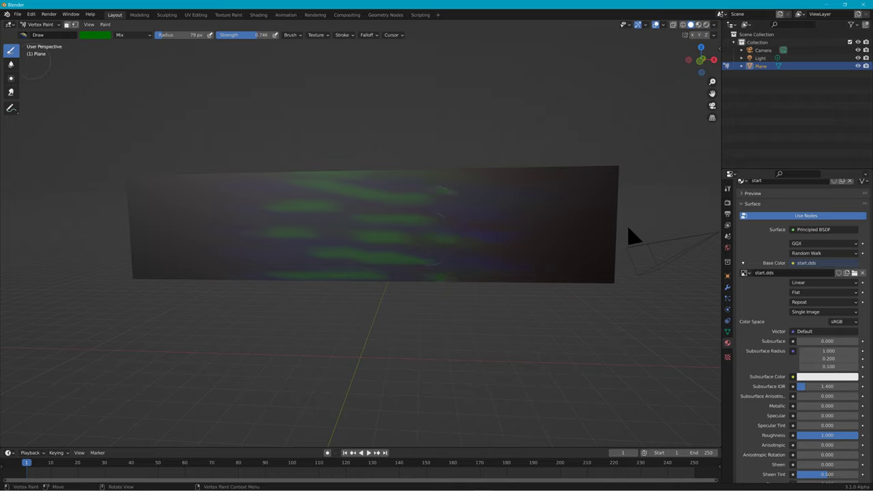
- Set the Blur brush to strength 0.336 and radius 382 px, and apply Smooth Vertex Colors to the plane
{"action": "left_click", "coordinate": [11, 65]}
{"action": "left_click_drag", "start_coordinate": [264, 34], "coordinate": [236, 35]}
{"action": "key", "text": "f"}
{"action": "left_click", "coordinate": [383, 132]}
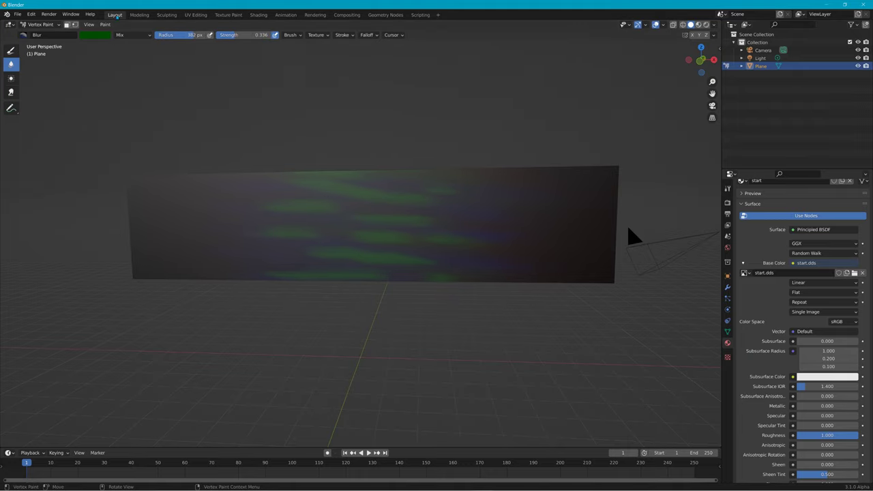
{"action": "left_click", "coordinate": [105, 24]}
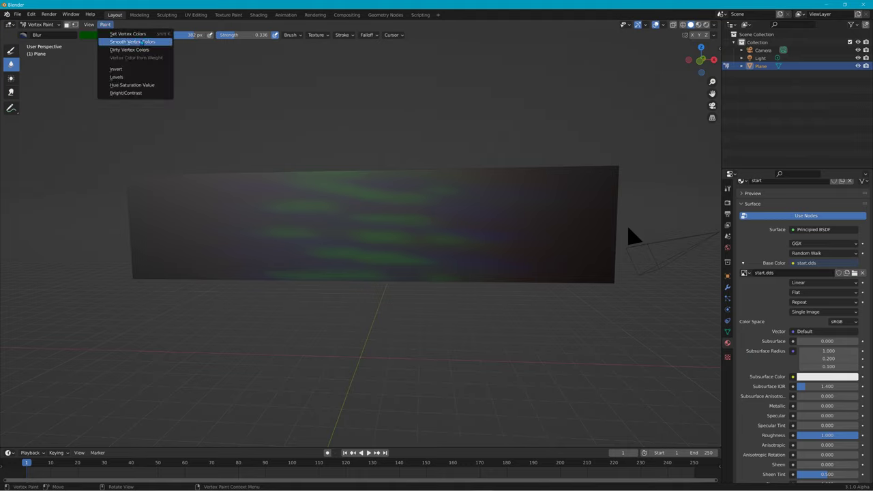
{"action": "left_click", "coordinate": [140, 42]}
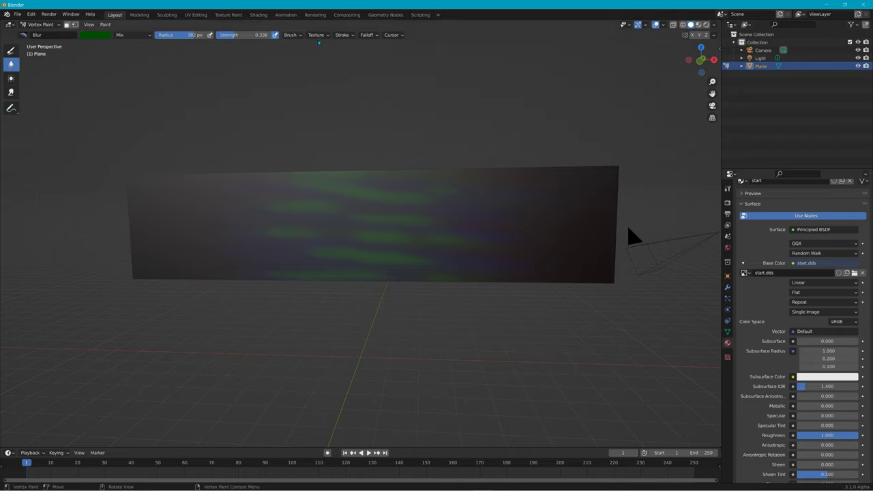
- Delete the light and the camera from the scene
{"action": "left_click", "coordinate": [759, 60]}
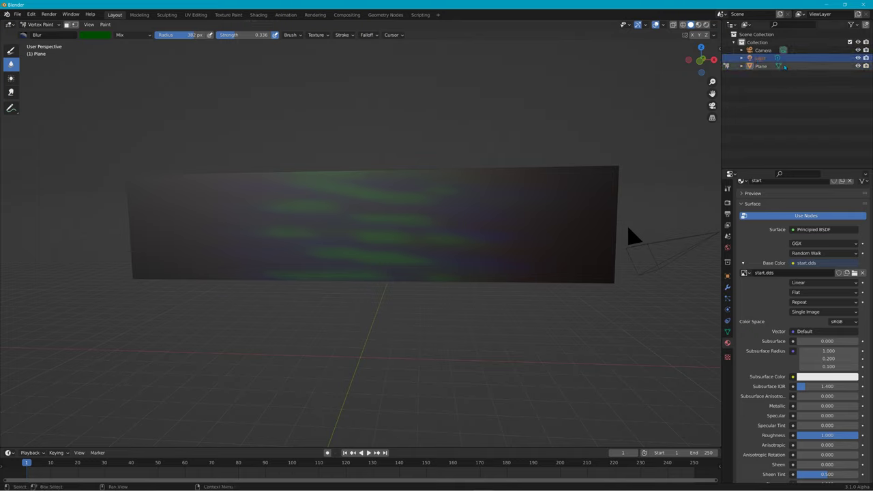
{"action": "key", "text": "x"}
{"action": "left_click", "coordinate": [771, 50]}
{"action": "key", "text": "x"}
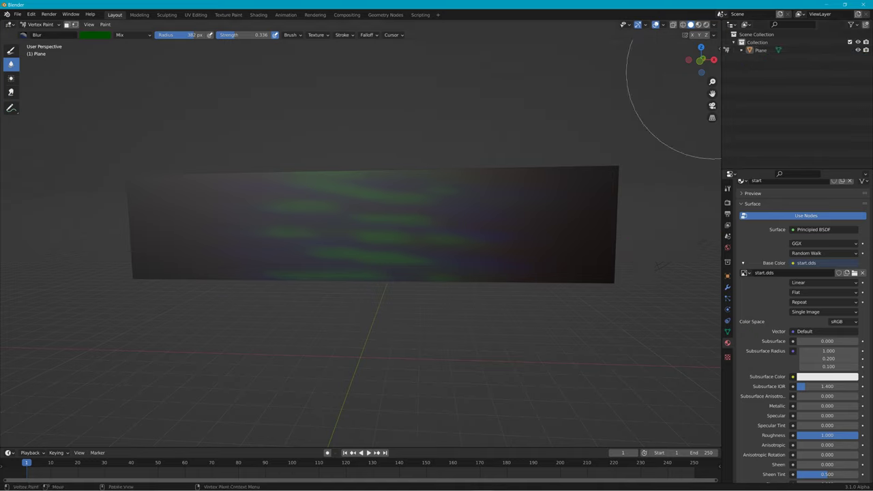
- Return to Object Mode, select the plane, and show it in Material Preview shading
{"action": "left_click", "coordinate": [41, 24]}
{"action": "left_click", "coordinate": [40, 34]}
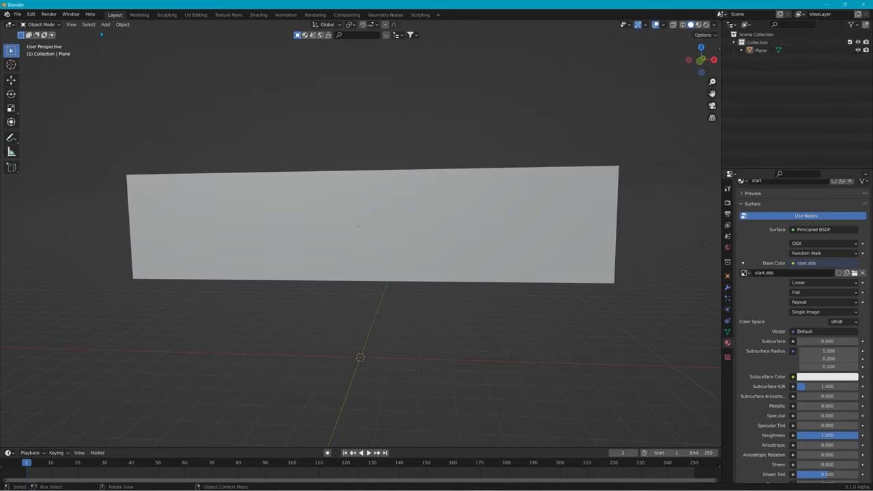
{"action": "left_click", "coordinate": [305, 215]}
{"action": "left_click", "coordinate": [698, 23]}
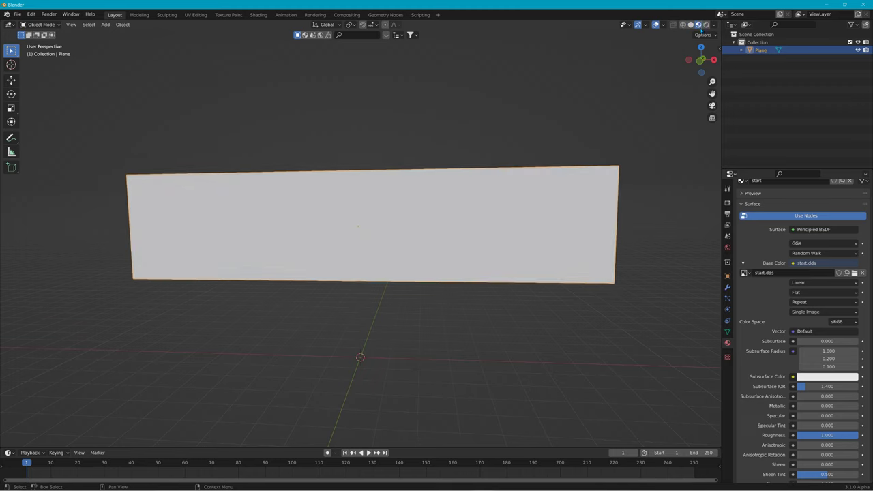
{"action": "middle_click_drag", "start_coordinate": [385, 142], "coordinate": [285, 136]}
- Duplicate the banner plane in place and rename the copy Colmesh-1
{"action": "key", "text": "shift+d"}
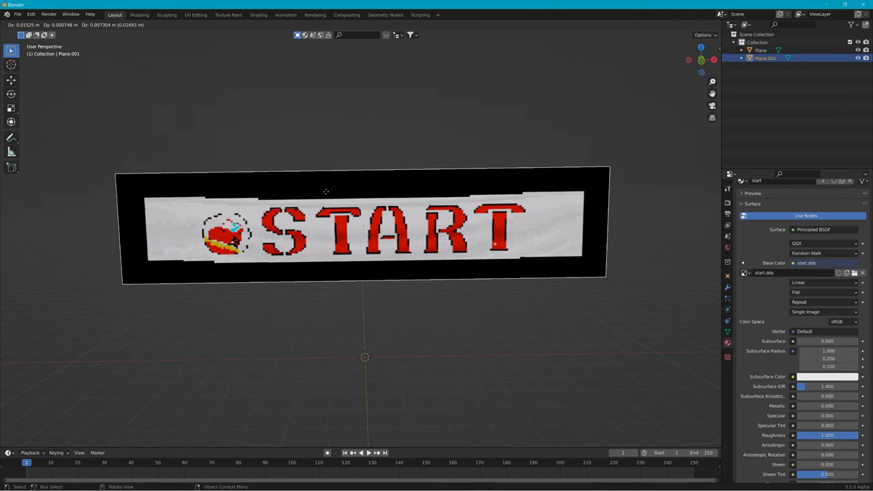
{"action": "right_click", "coordinate": [377, 182]}
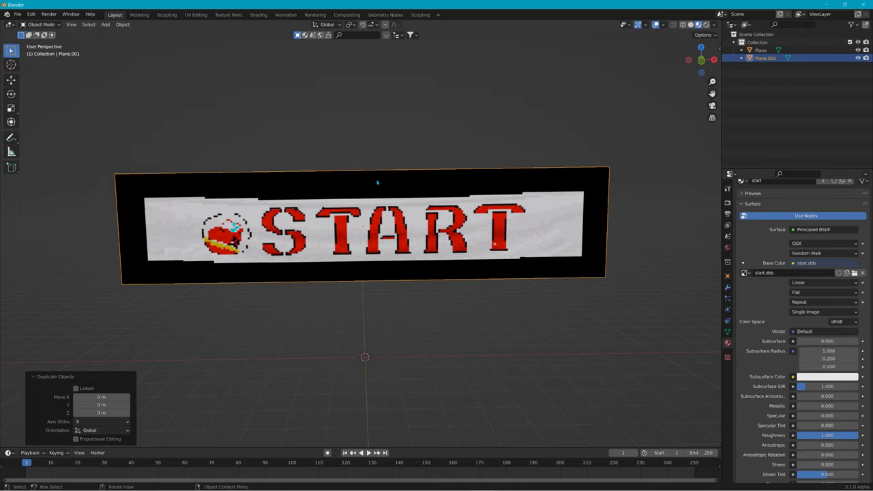
{"action": "double_click", "coordinate": [765, 58]}
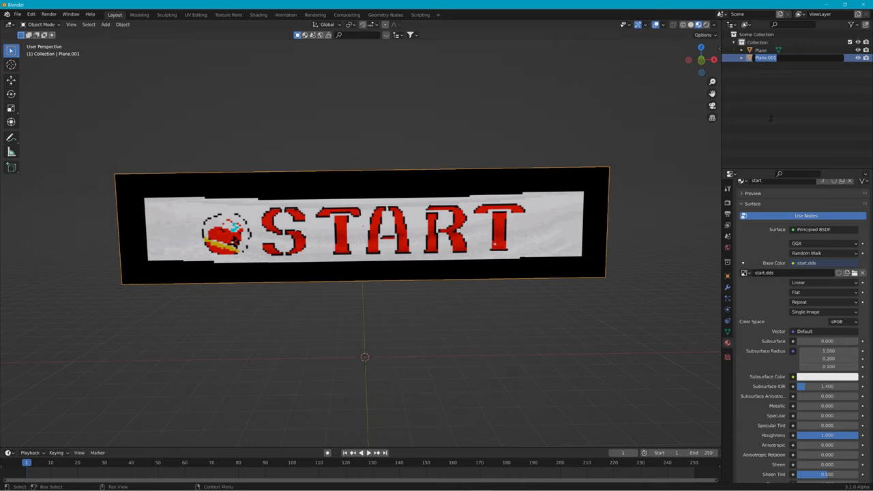
{"action": "type", "text": "co"}
{"action": "type", "text": "Co"}
{"action": "type", "text": "lmesh-1"}
{"action": "key", "text": "Return"}
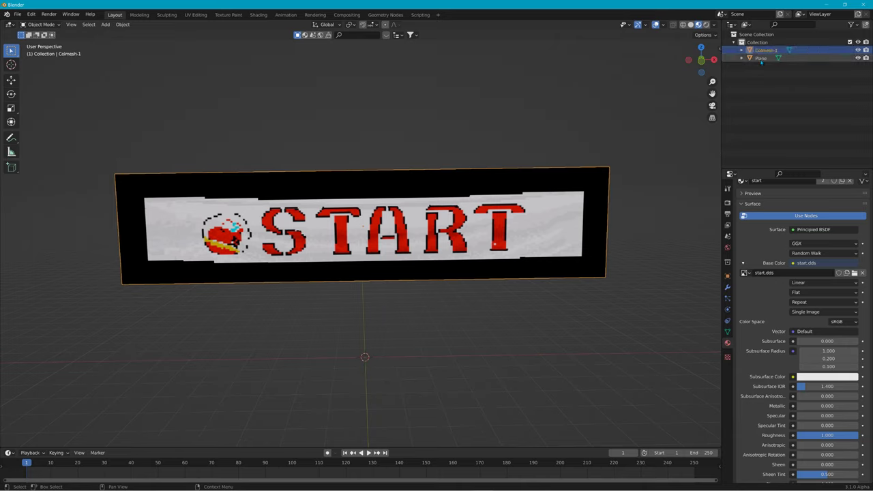
- Rename the original banner plane as sign
{"action": "double_click", "coordinate": [759, 58]}
{"action": "type", "text": "start"}
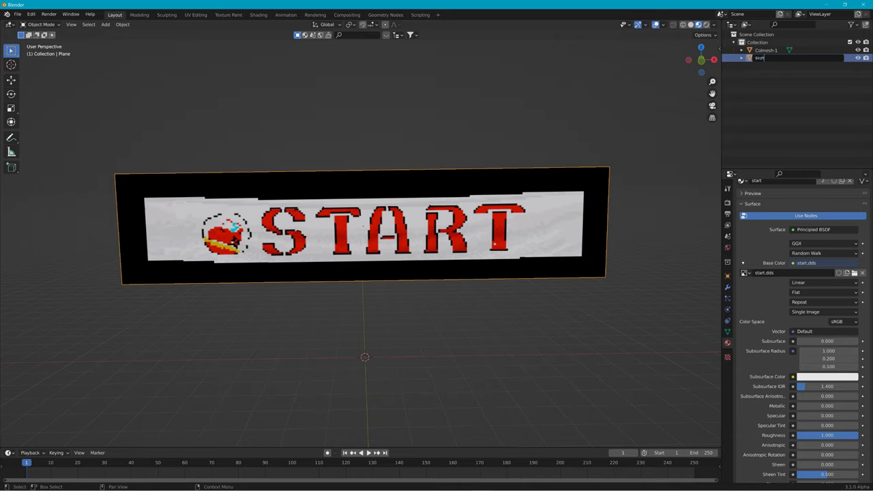
{"action": "key", "text": "Return"}
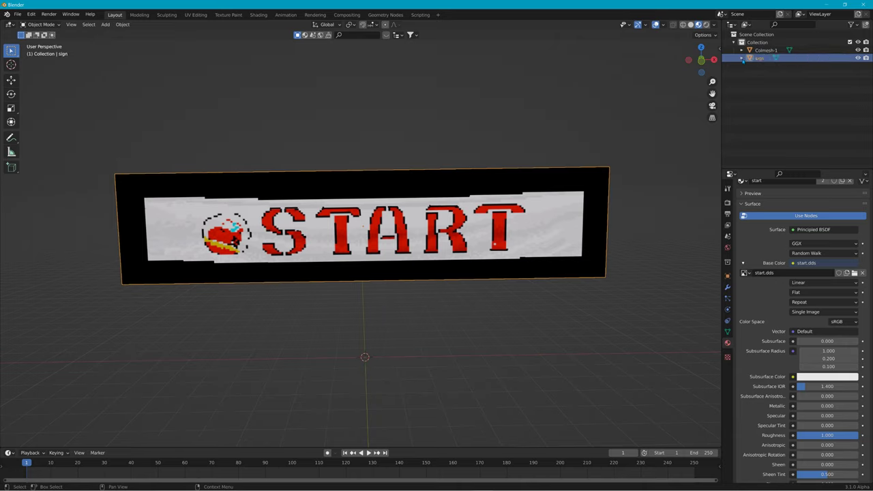
{"action": "left_click", "coordinate": [741, 58]}
{"action": "left_click", "coordinate": [749, 66]}
{"action": "left_click", "coordinate": [742, 58]}
{"action": "left_click", "coordinate": [741, 50]}
{"action": "left_click", "coordinate": [742, 50]}
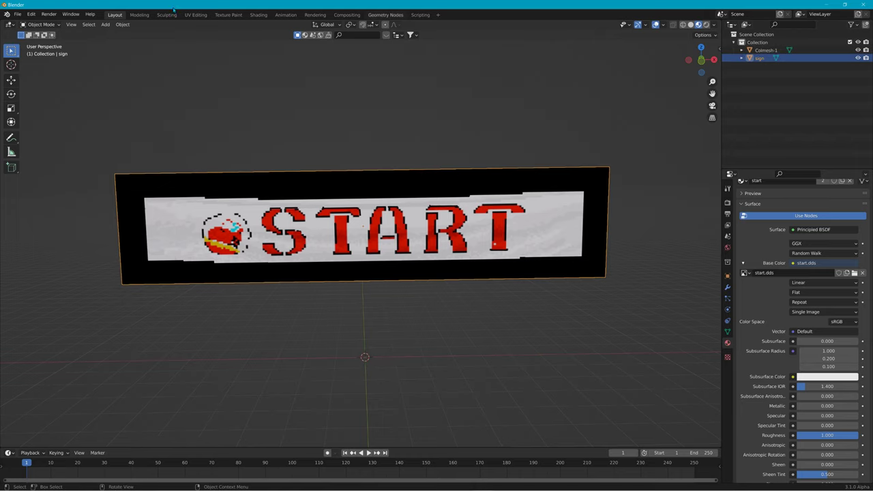
- Add two Plain Axes empties at the world origin
{"action": "left_click", "coordinate": [106, 24]}
{"action": "mouse_move", "coordinate": [119, 112]}
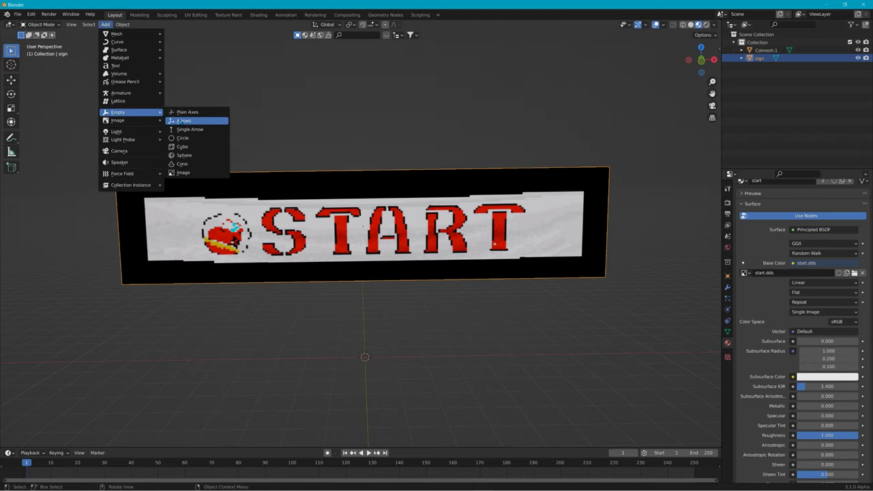
{"action": "left_click", "coordinate": [187, 114]}
{"action": "left_click", "coordinate": [106, 25]}
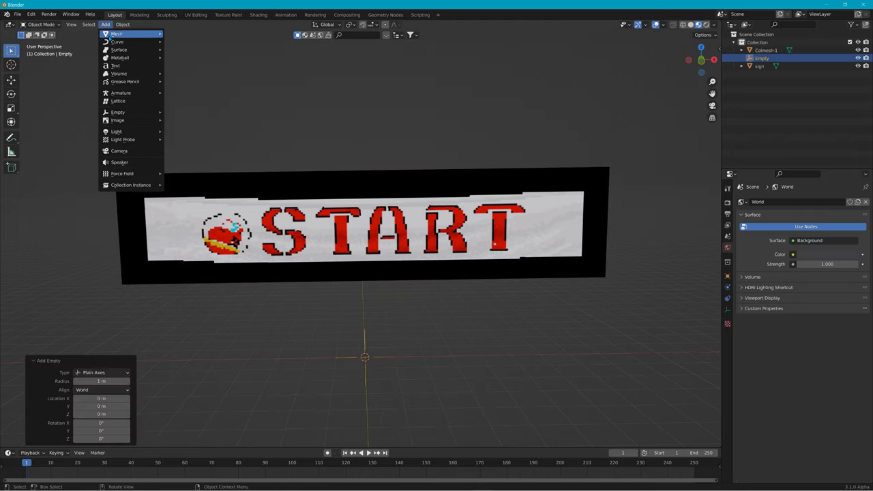
{"action": "mouse_move", "coordinate": [119, 112]}
{"action": "left_click", "coordinate": [188, 113]}
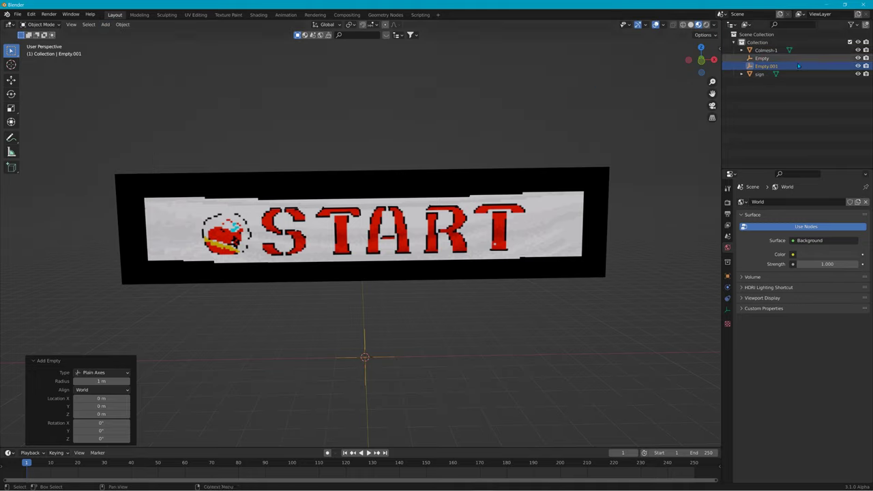
- Rename the first empty base00 and the second empty start01
{"action": "double_click", "coordinate": [762, 58]}
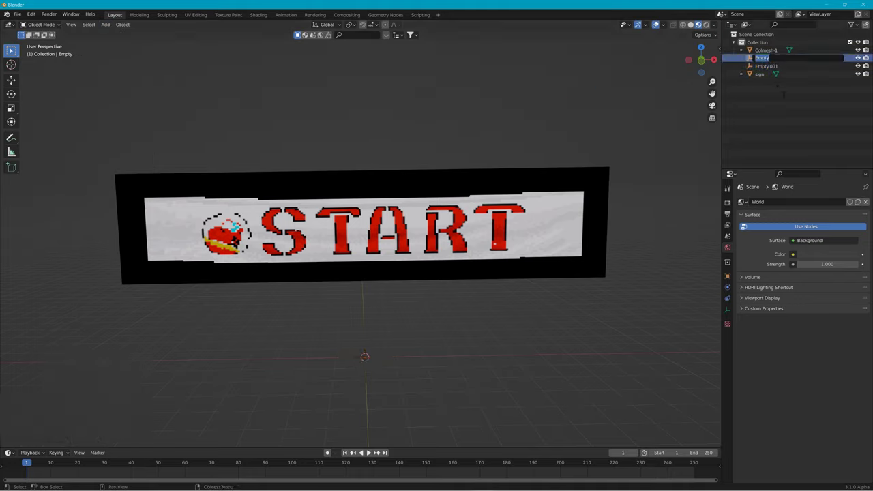
{"action": "type", "text": "base00"}
{"action": "key", "text": "Return"}
{"action": "left_click", "coordinate": [769, 67]}
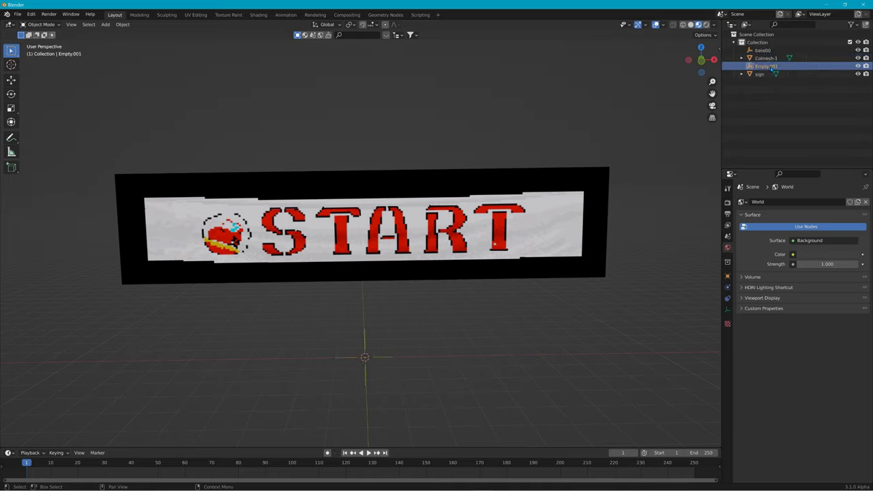
{"action": "double_click", "coordinate": [770, 67]}
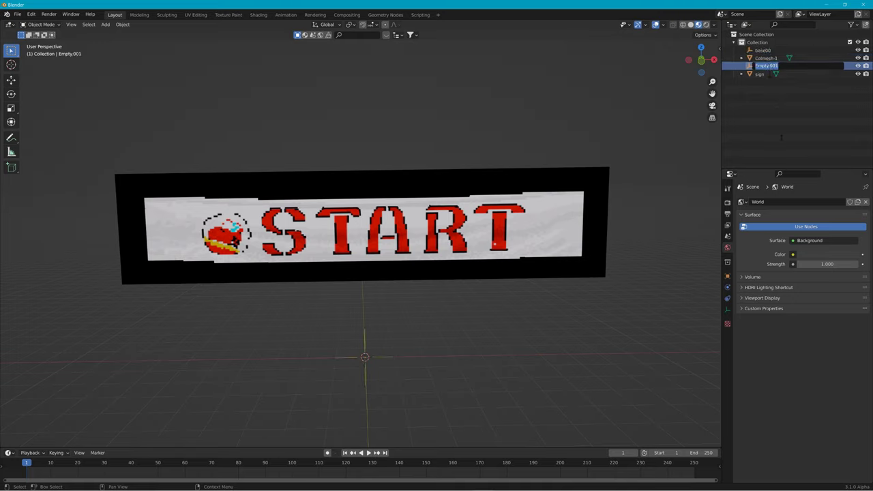
{"action": "type", "text": "start01"}
{"action": "key", "text": "Return"}
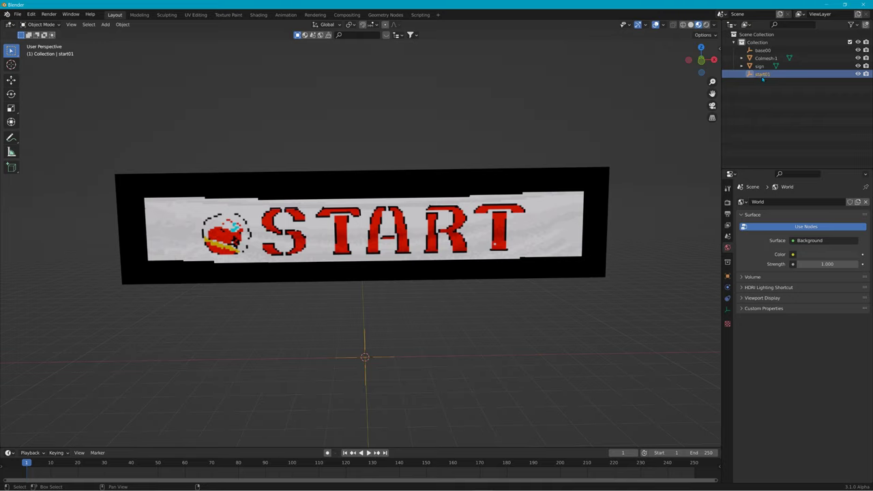
- Parent the start01 empty to base00, and parent both Colmesh-1 and sign to start01
{"action": "left_click_drag", "start_coordinate": [765, 76], "coordinate": [764, 52]}
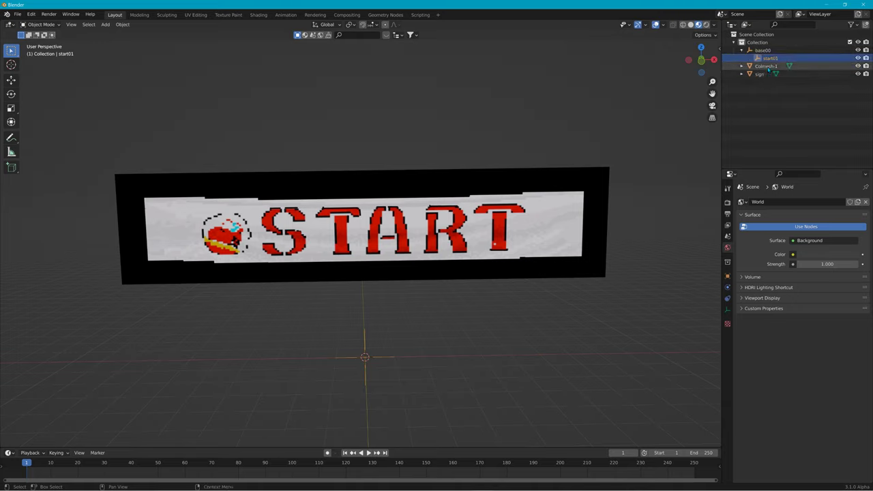
{"action": "left_click", "coordinate": [765, 67]}
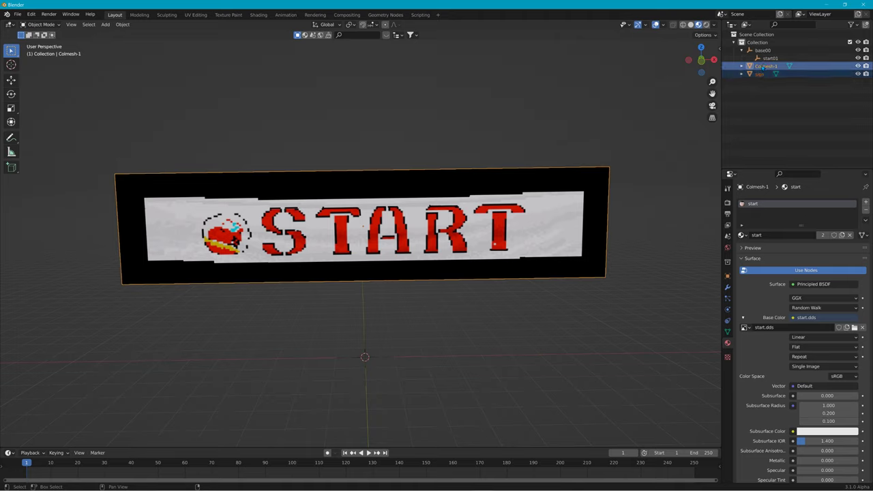
{"action": "left_click_drag", "start_coordinate": [764, 67], "coordinate": [768, 59]}
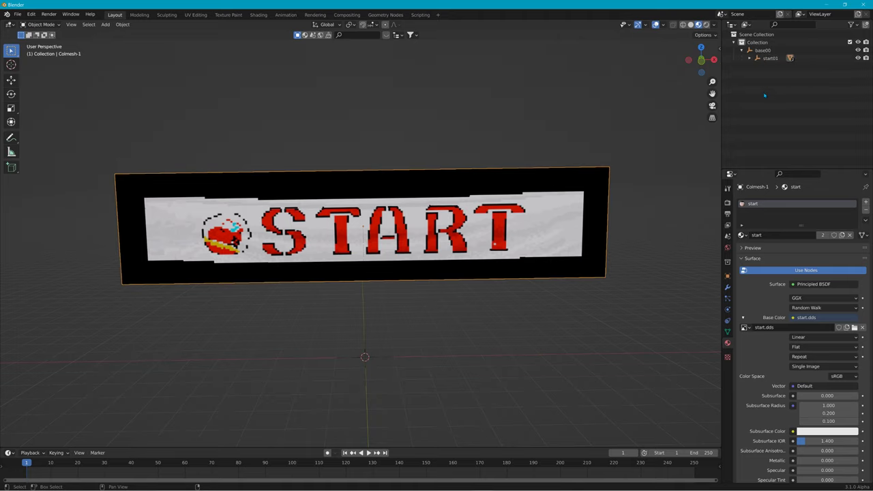
{"action": "left_click", "coordinate": [749, 58]}
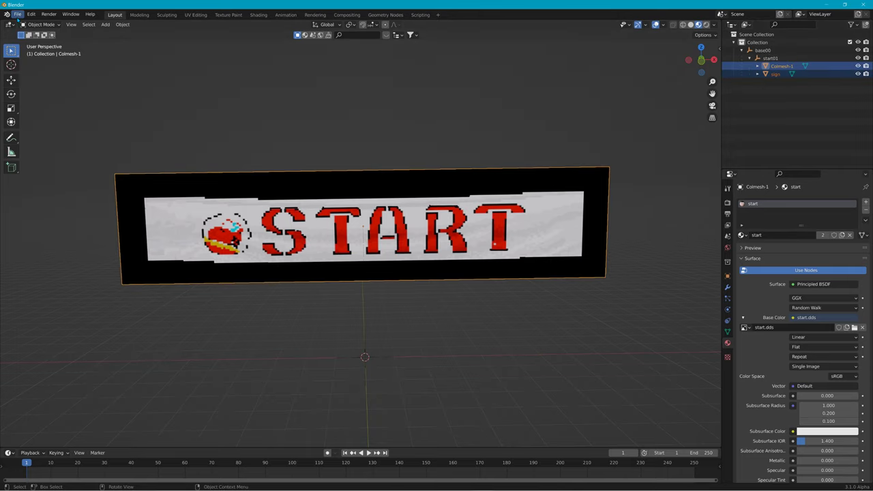
- Import the For Scale vehicle model from the Desktop folder as a COLLADA file for a size comparison
{"action": "left_click", "coordinate": [17, 14]}
{"action": "mouse_move", "coordinate": [35, 120]}
{"action": "left_click", "coordinate": [128, 121]}
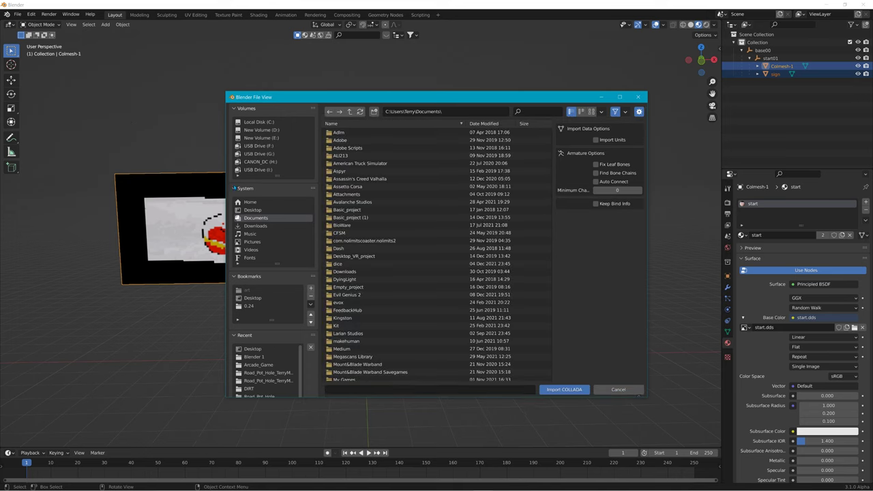
{"action": "left_click", "coordinate": [252, 348]}
{"action": "scroll", "coordinate": [348, 348], "scroll_direction": "down", "scroll_amount": 5}
{"action": "left_click", "coordinate": [350, 376]}
{"action": "left_click", "coordinate": [564, 389]}
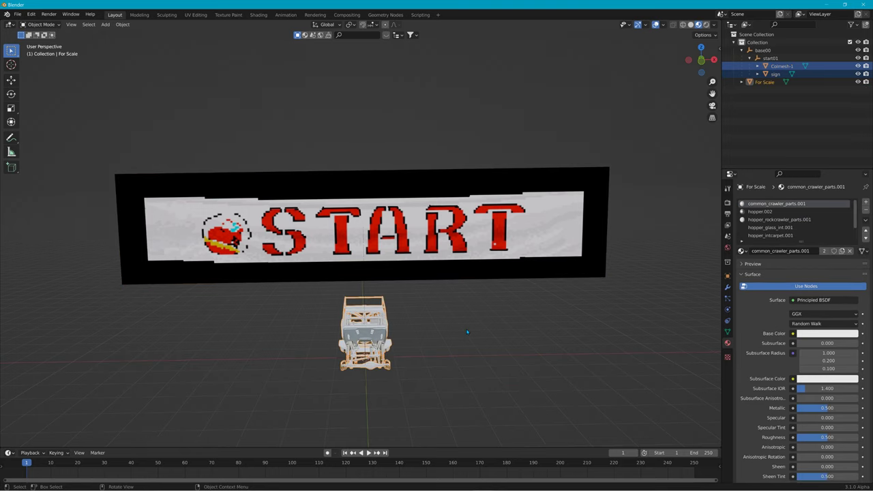
- Compare the banner's size and clearance with the reference vehicle, and delete the vehicle from the scene
{"action": "middle_click_drag", "start_coordinate": [463, 335], "coordinate": [355, 314]}
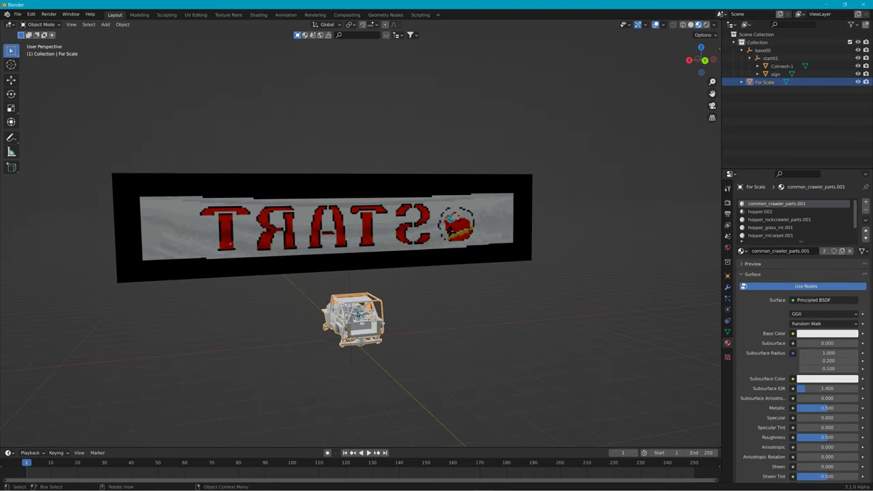
{"action": "key", "text": "Delete"}
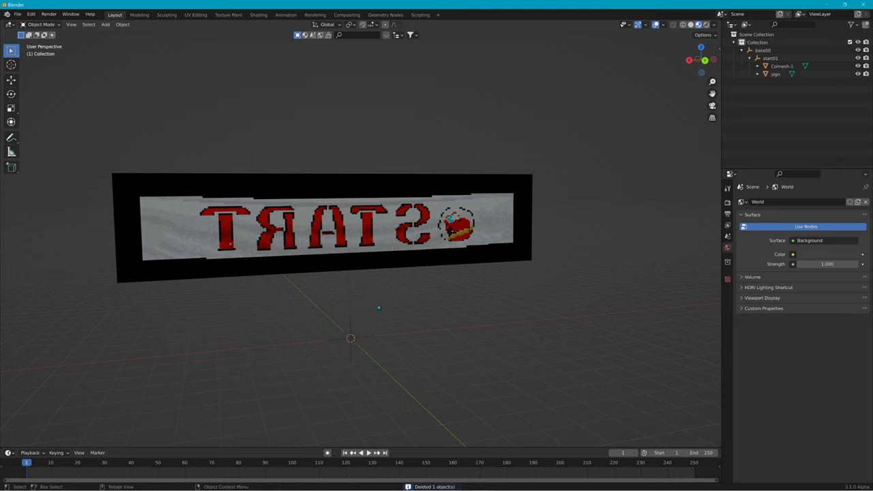
{"action": "middle_click_drag", "start_coordinate": [360, 312], "coordinate": [499, 294]}
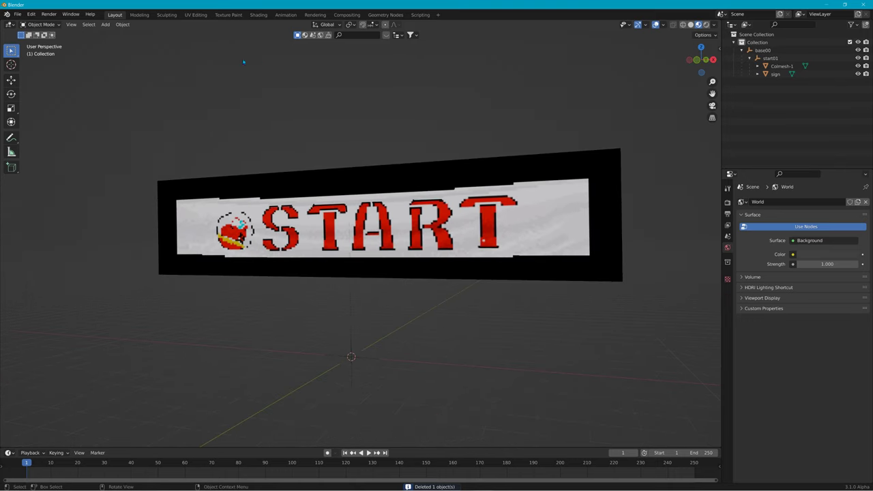
- Start a COLLADA export of the scene and choose the Desktop's Arcade_Game folder as its destination
{"action": "left_click", "coordinate": [17, 14]}
{"action": "mouse_move", "coordinate": [73, 132]}
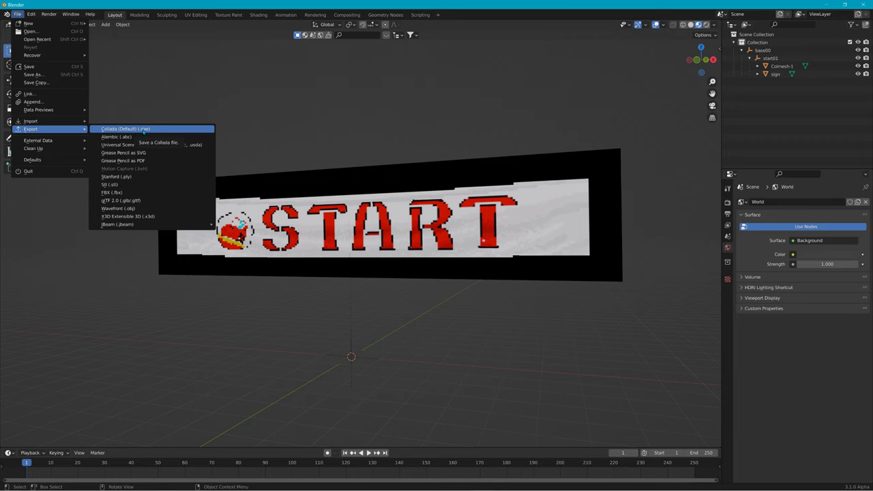
{"action": "left_click", "coordinate": [144, 129]}
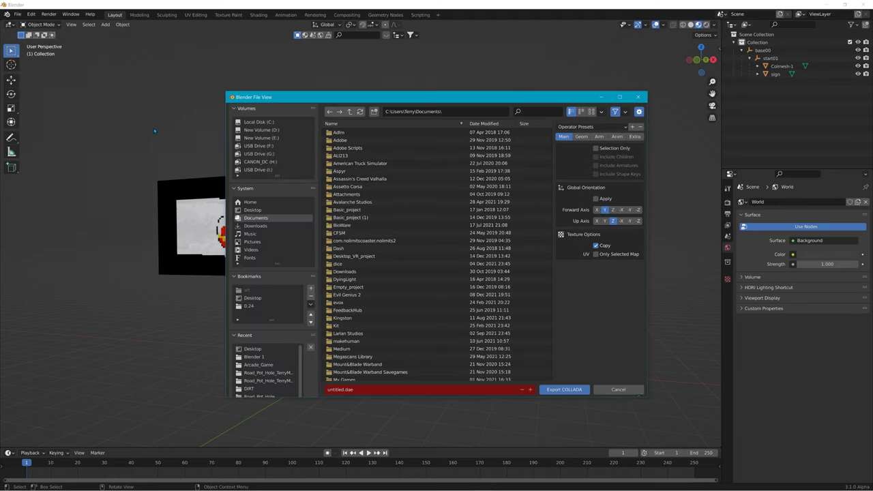
{"action": "left_click", "coordinate": [252, 349]}
{"action": "left_click", "coordinate": [364, 156]}
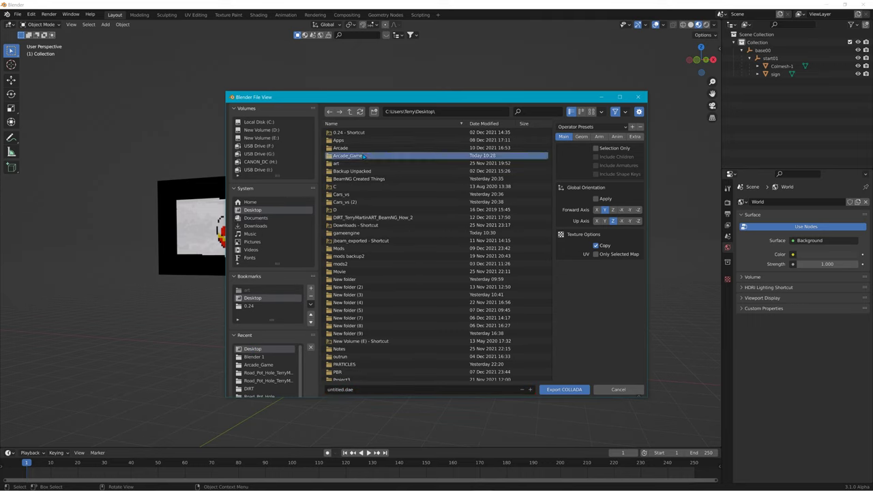
{"action": "double_click", "coordinate": [364, 156]}
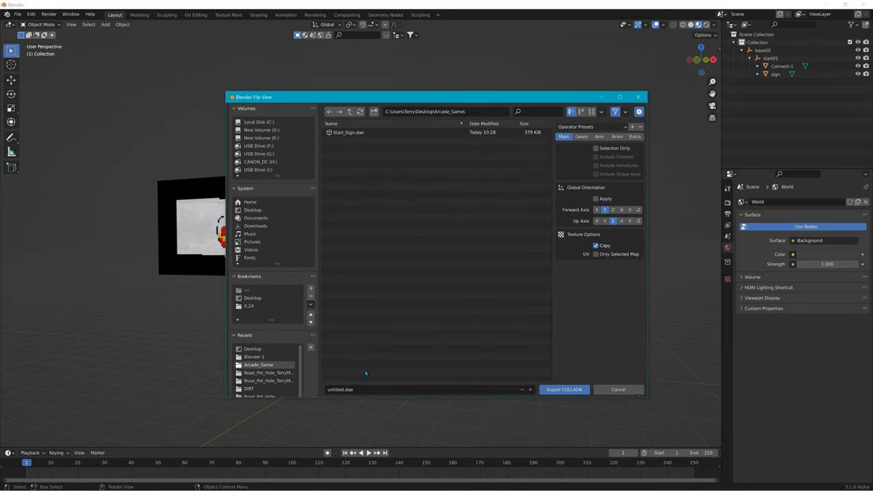
- Name the file Start_Sign2 and export the banner hierarchy to COLLADA
{"action": "left_click", "coordinate": [356, 391]}
{"action": "type", "text": "s"}
{"action": "key", "text": "BackSpace"}
{"action": "type", "text": "Start+Sign"}
{"action": "key", "text": "BackSpace"}
{"action": "key", "text": "BackSpace"}
{"action": "key", "text": "BackSpace"}
{"action": "key", "text": "BackSpace"}
{"action": "key", "text": "BackSpace"}
{"action": "type", "text": "_Sign2"}
{"action": "left_click", "coordinate": [571, 390]}
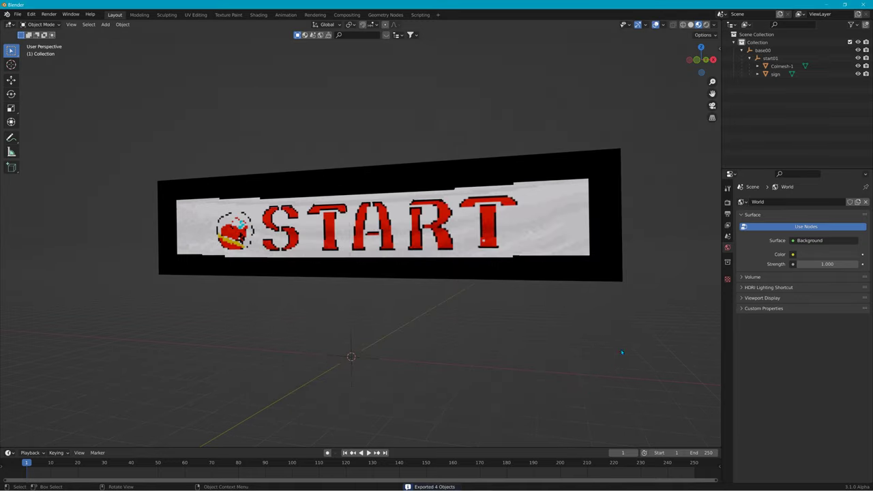
- Expand the sign object's mesh data and check the name of its assigned material
{"action": "left_click", "coordinate": [757, 73]}
{"action": "left_click", "coordinate": [765, 81]}
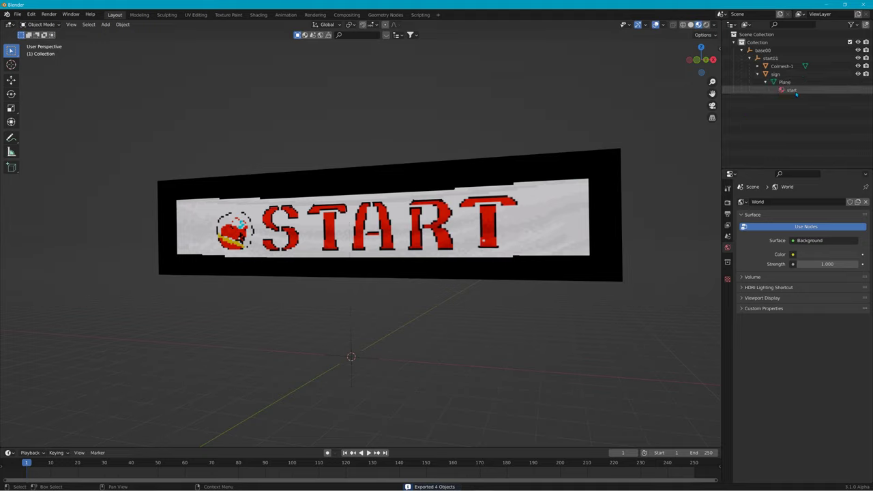
{"action": "left_click", "coordinate": [793, 92]}
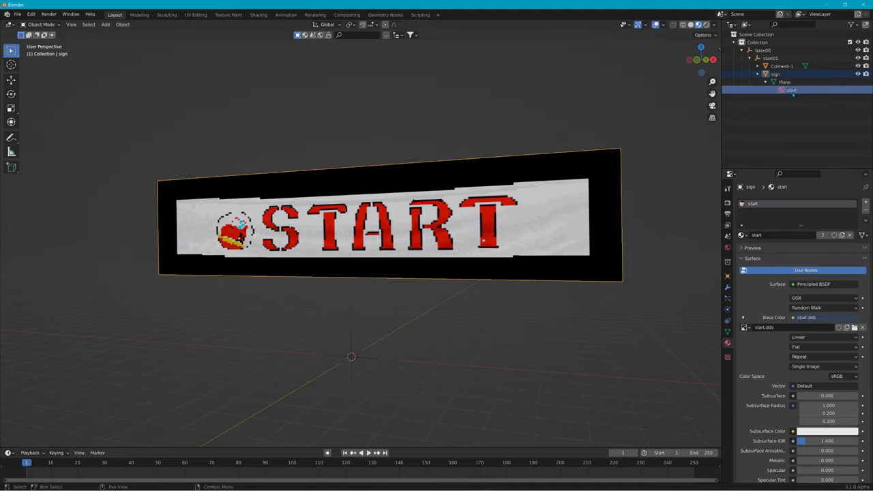
- Switch to File Explorer and open the levels/PBR folder inside BeamNG.drive's 0.24 user folder
{"action": "left_click", "coordinate": [826, 5]}
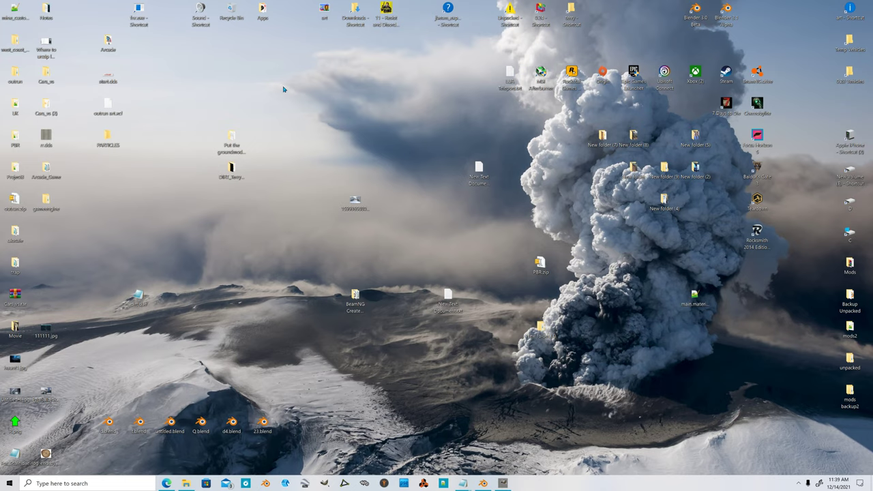
{"action": "double_click", "coordinate": [541, 14]}
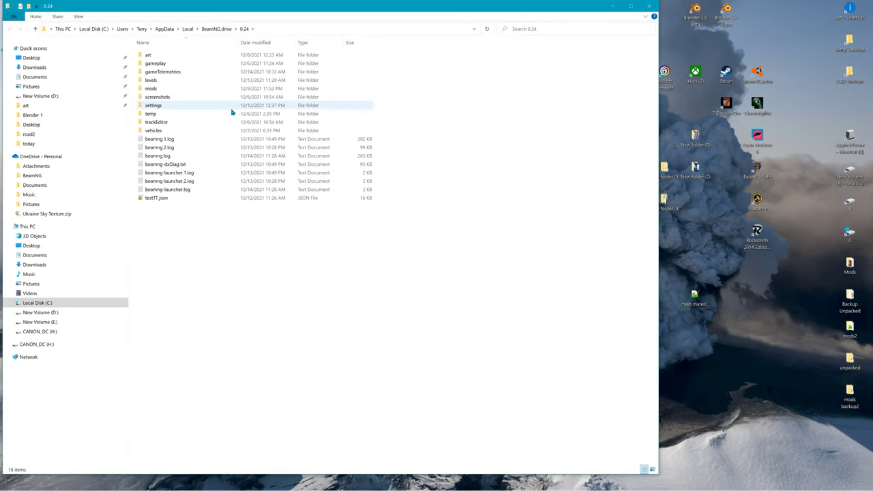
{"action": "double_click", "coordinate": [159, 55]}
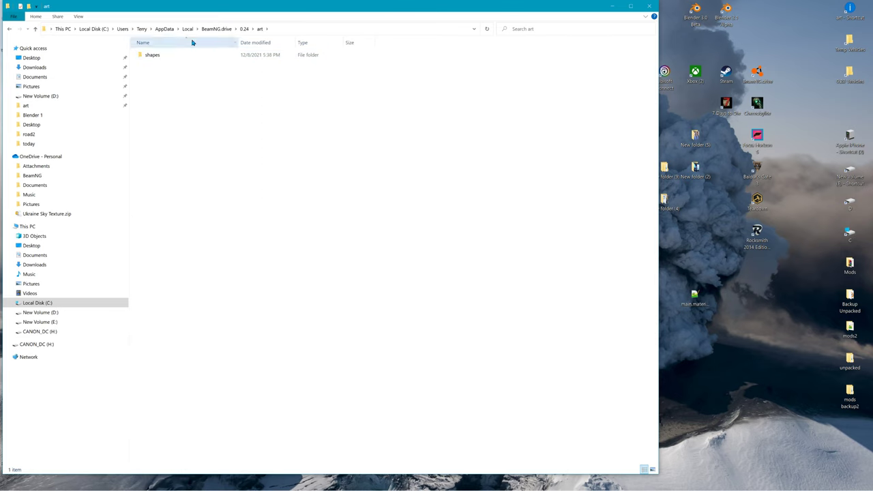
{"action": "left_click", "coordinate": [244, 29]}
{"action": "left_click", "coordinate": [165, 81]}
{"action": "double_click", "coordinate": [165, 81]}
{"action": "left_click", "coordinate": [162, 80]}
{"action": "double_click", "coordinate": [163, 80]}
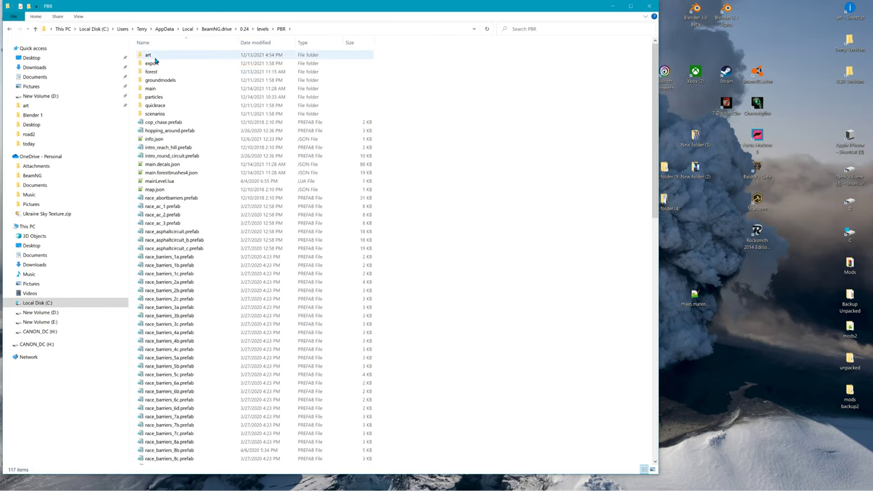
- Copy main.materials.json from the Road_Pot_Hole project folder inside the PBR level's art folder
{"action": "double_click", "coordinate": [174, 56]}
{"action": "left_click", "coordinate": [156, 74]}
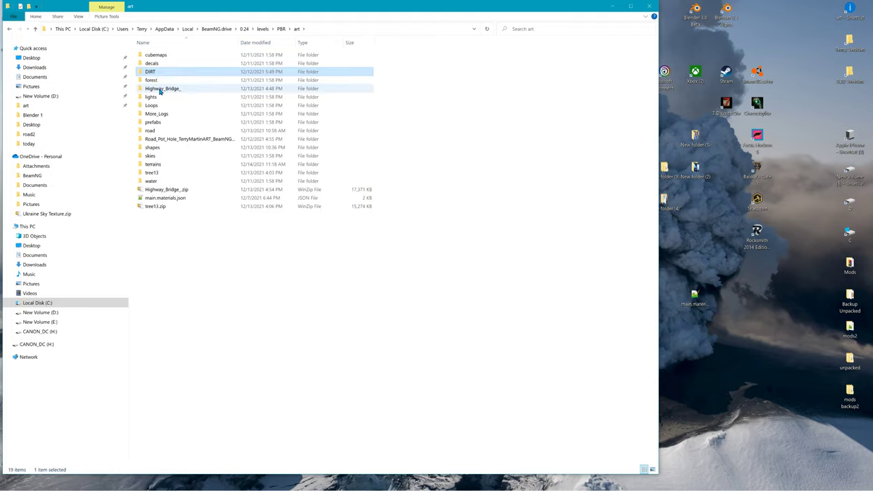
{"action": "double_click", "coordinate": [171, 139]}
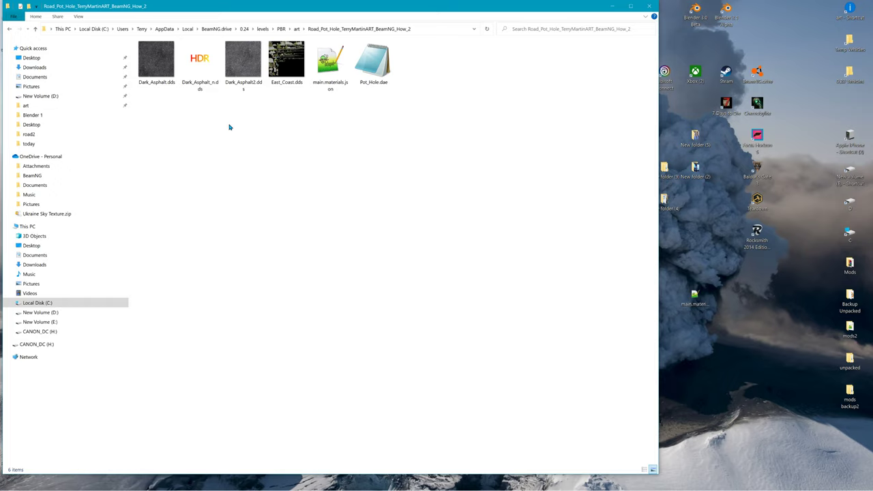
{"action": "right_click", "coordinate": [334, 71]}
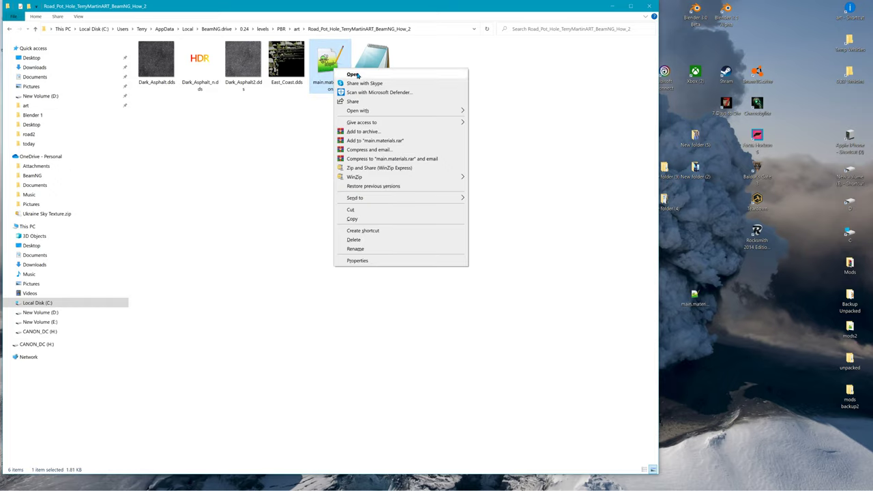
{"action": "left_click", "coordinate": [352, 219]}
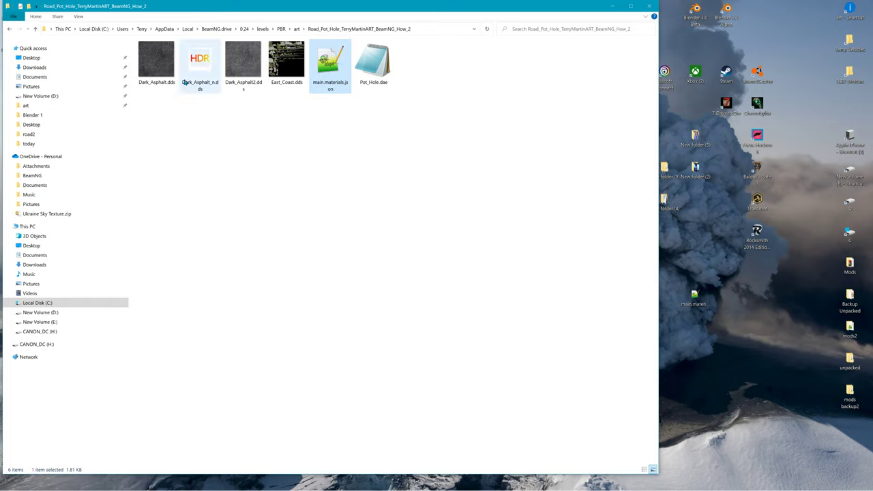
- Move the Arcade_Game folder to an open area of the desktop and paste main.materials.json into it
{"action": "left_click", "coordinate": [618, 8]}
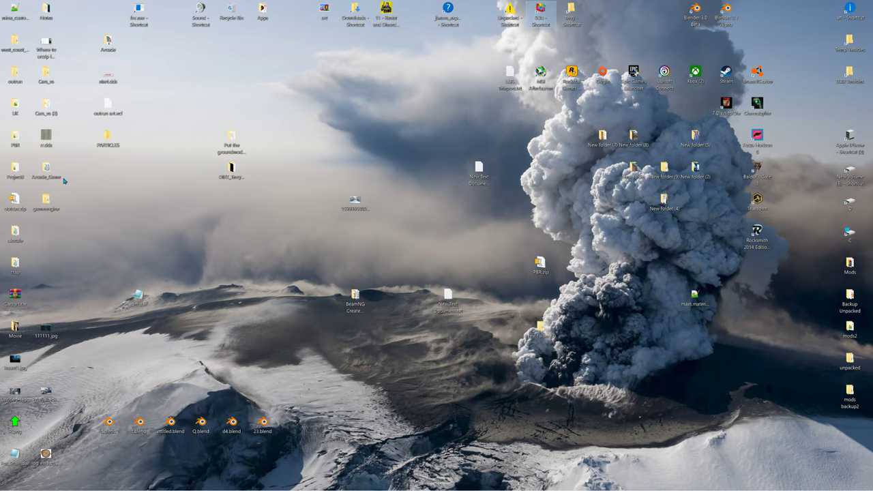
{"action": "left_click_drag", "start_coordinate": [47, 170], "coordinate": [417, 75]}
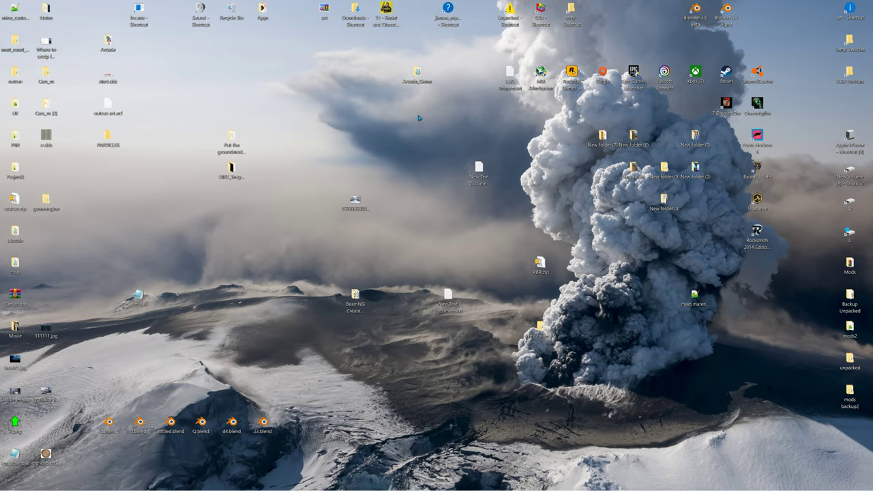
{"action": "double_click", "coordinate": [417, 75]}
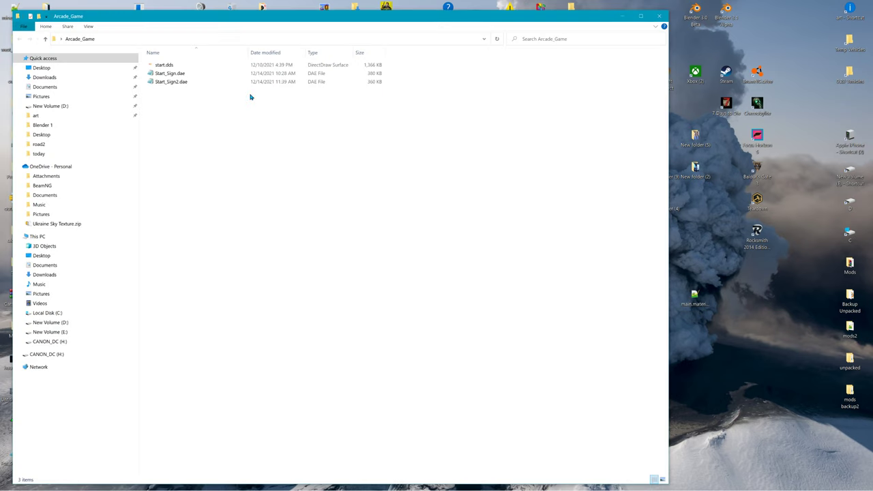
{"action": "right_click", "coordinate": [173, 105]}
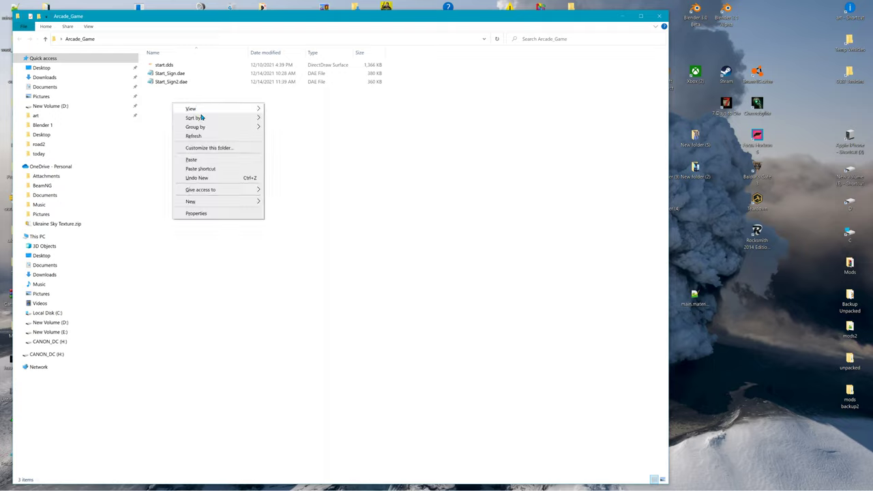
{"action": "left_click", "coordinate": [201, 158]}
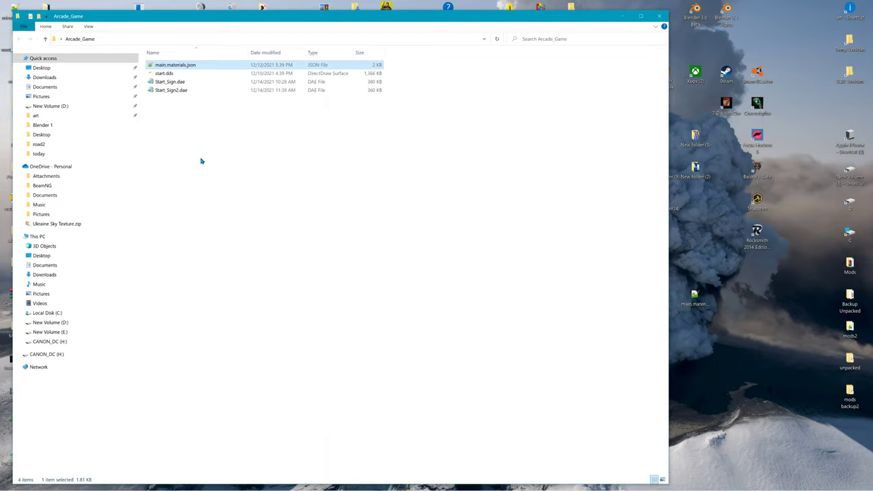
- Open the pasted main.materials.json in Notepad++ and replace dark_road with start in the material key, name and mapTo values
{"action": "double_click", "coordinate": [171, 64]}
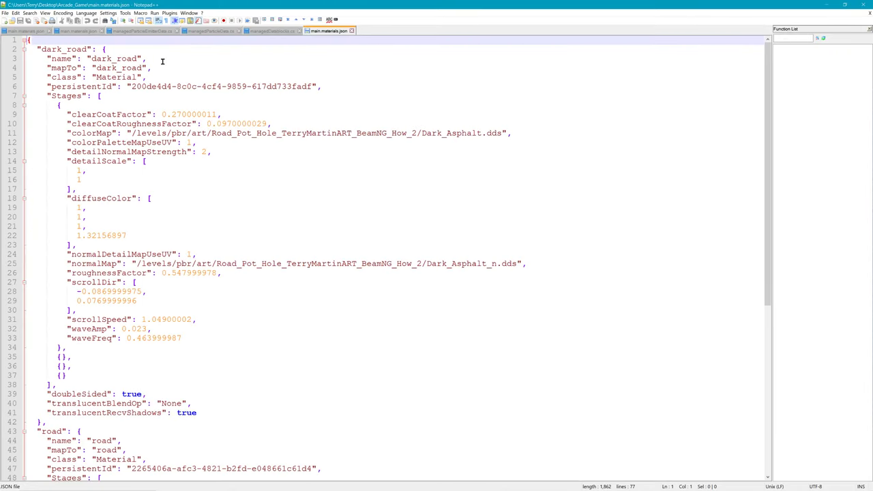
{"action": "left_click_drag", "start_coordinate": [42, 49], "coordinate": [87, 49]}
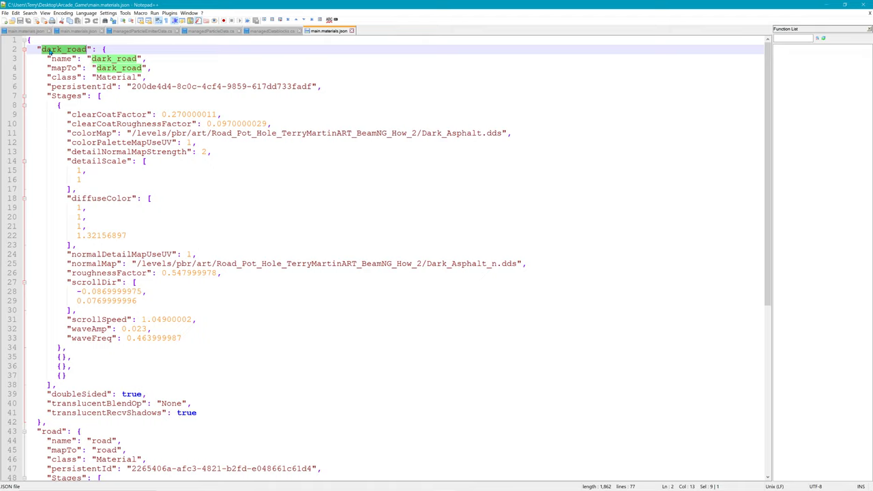
{"action": "left_click_drag", "start_coordinate": [42, 50], "coordinate": [88, 50]}
{"action": "type", "text": "start"}
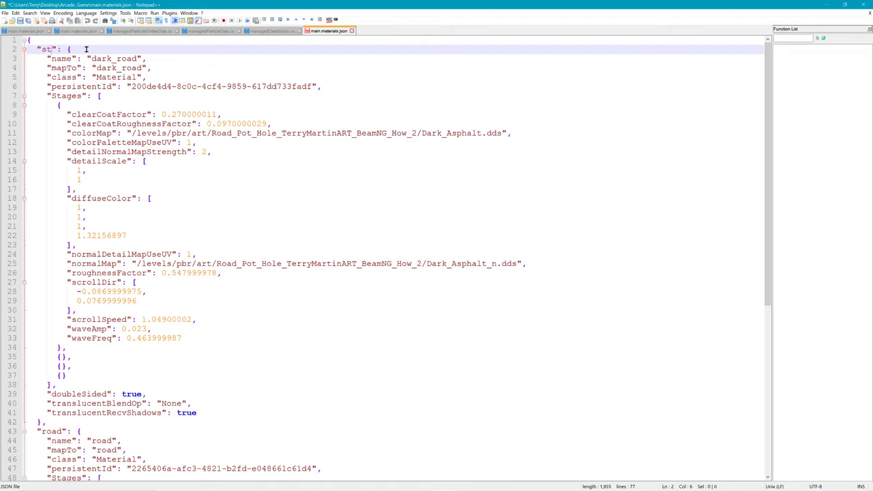
{"action": "left_click_drag", "start_coordinate": [43, 50], "coordinate": [141, 68]}
{"action": "type", "text": "start"}
{"action": "type", "text": "start"}
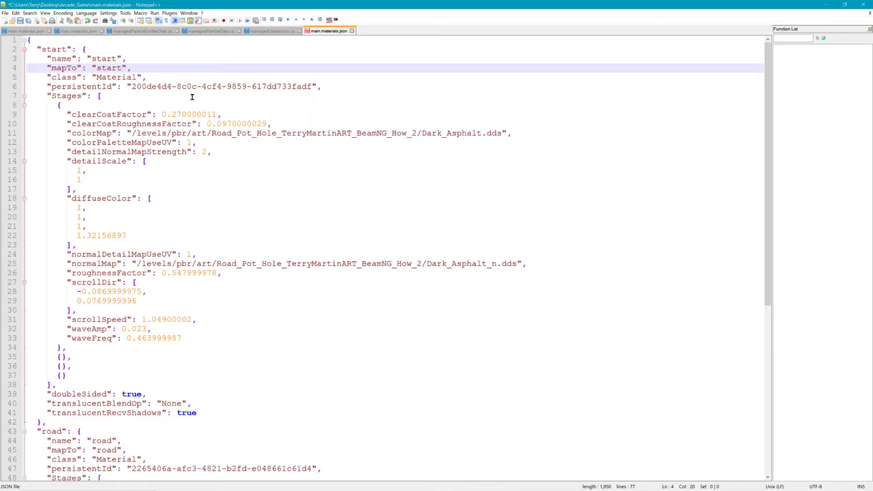
- Replace the start material's colorMap path with start.dds
{"action": "left_click_drag", "start_coordinate": [131, 133], "coordinate": [499, 130]}
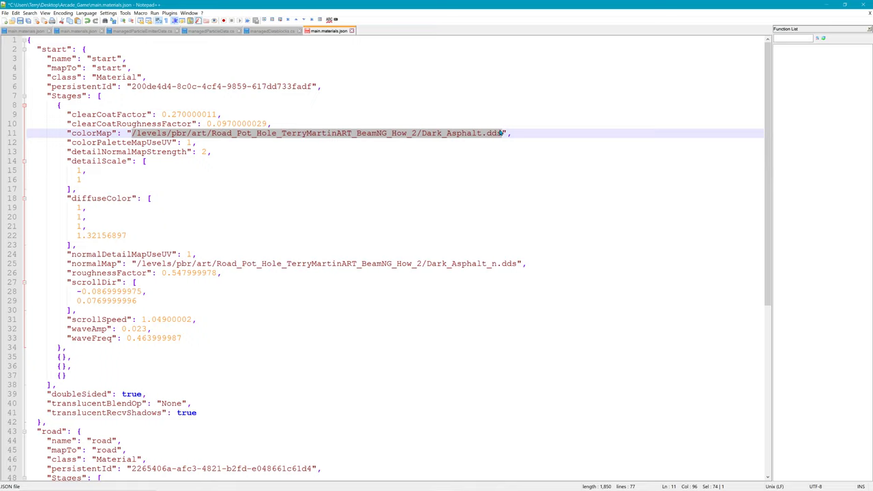
{"action": "type", "text": "start.dds"}
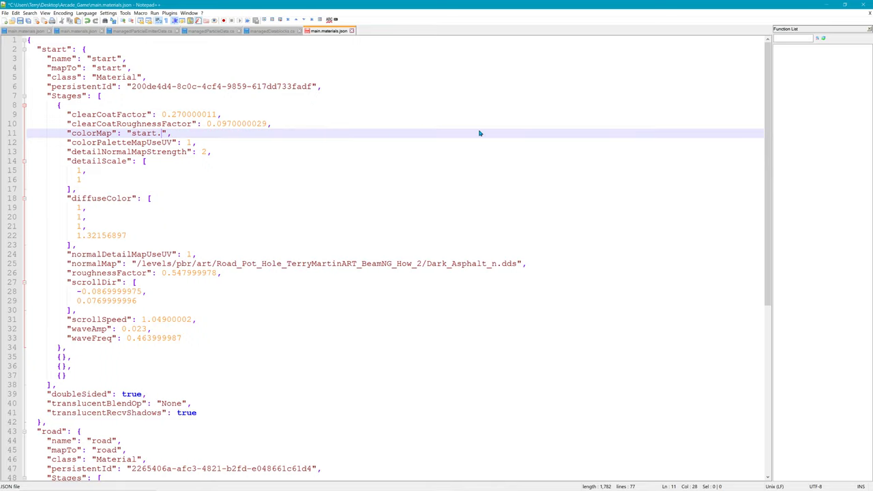
- Clear the start material's normalMap path, leaving an empty string
{"action": "left_click", "coordinate": [233, 179]}
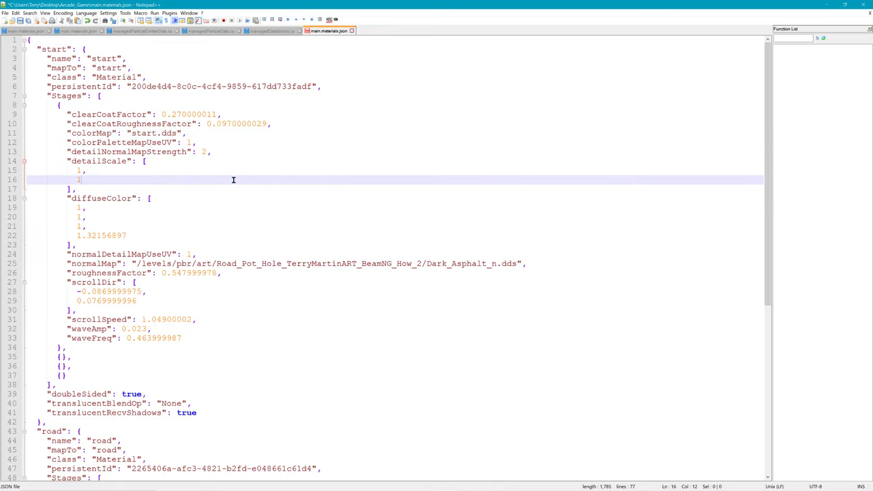
{"action": "left_click_drag", "start_coordinate": [137, 264], "coordinate": [516, 264]}
{"action": "key", "text": "BackSpace"}
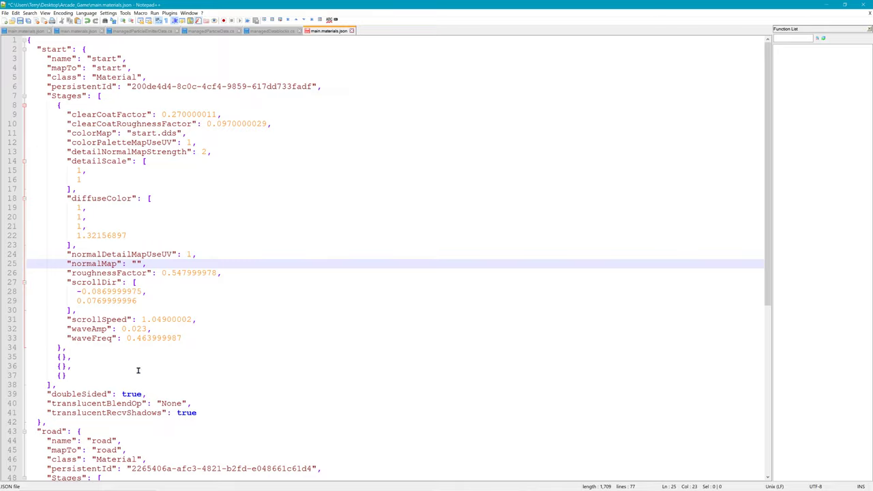
- Remove the trailing comma after the start material, delete the whole road material block, and save main.materials.json
{"action": "left_click", "coordinate": [49, 422]}
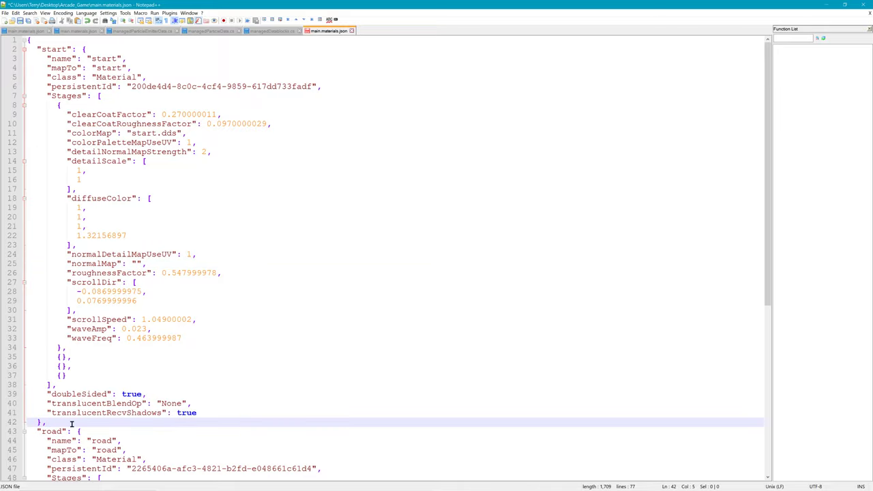
{"action": "key", "text": "BackSpace"}
{"action": "scroll", "coordinate": [71, 422], "scroll_direction": "down", "scroll_amount": 4}
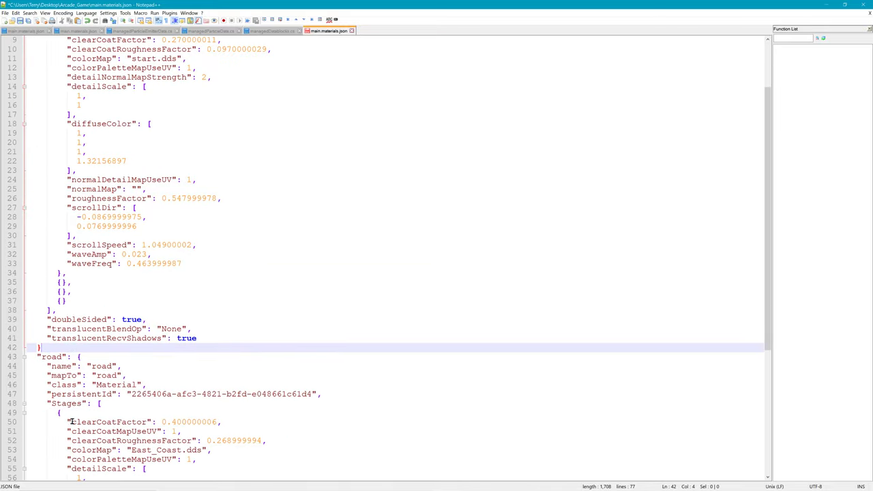
{"action": "left_click_drag", "start_coordinate": [31, 315], "coordinate": [264, 456]}
{"action": "key", "text": "Delete"}
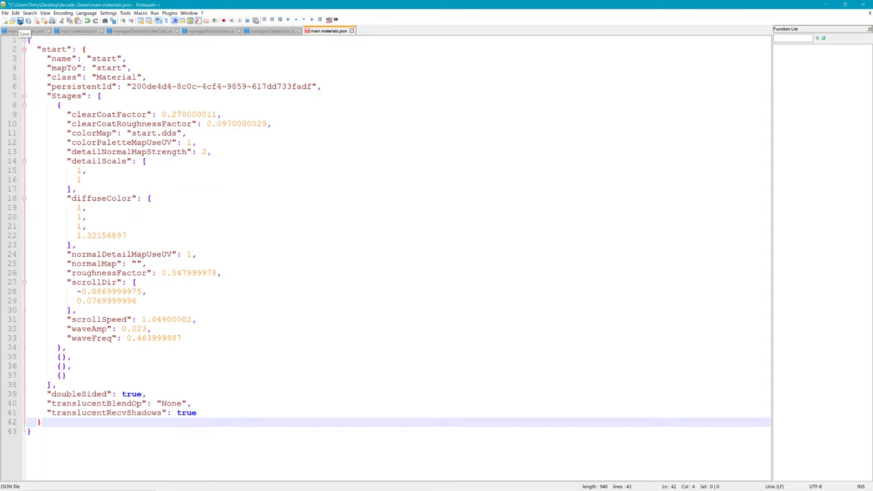
{"action": "left_click", "coordinate": [20, 21]}
{"action": "left_click", "coordinate": [826, 4]}
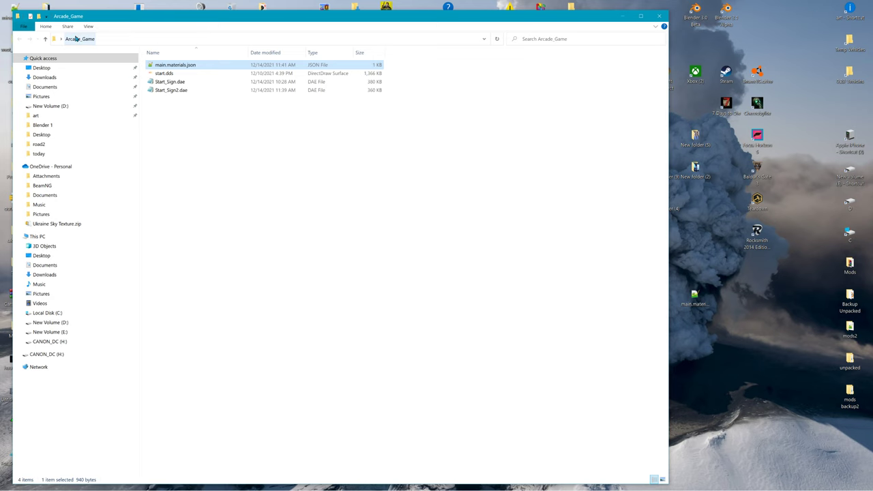
- Copy the Arcade_Game folder from the Desktop folder and close the file window
{"action": "left_click", "coordinate": [52, 39]}
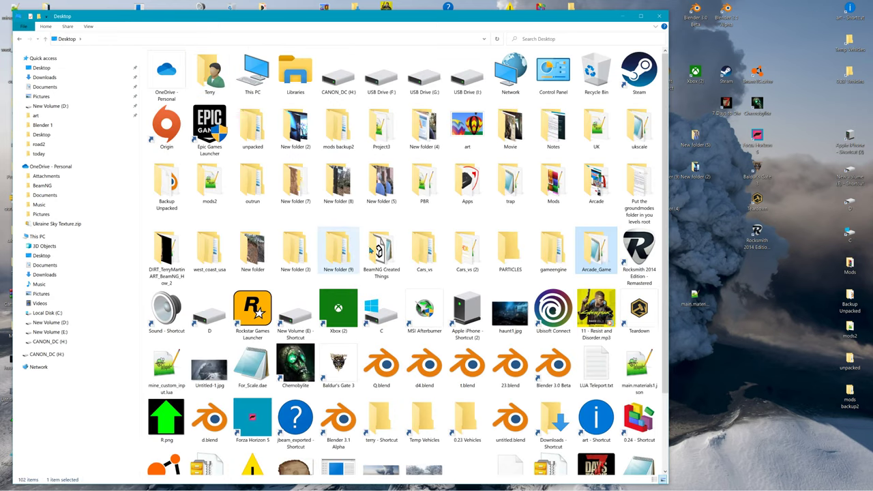
{"action": "right_click", "coordinate": [603, 258]}
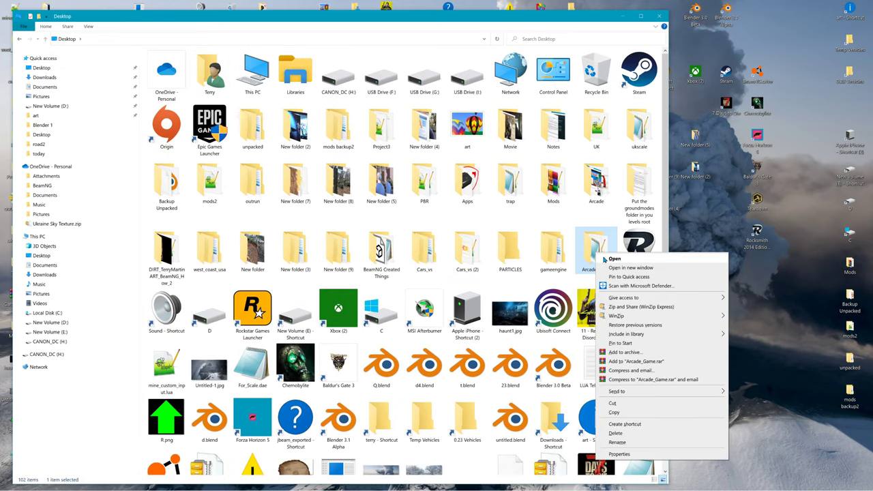
{"action": "left_click", "coordinate": [613, 413]}
{"action": "left_click", "coordinate": [658, 15]}
- Paste the Arcade_Game folder into levels > PBR > art inside the BeamNG 0.24 user folder
{"action": "double_click", "coordinate": [571, 12]}
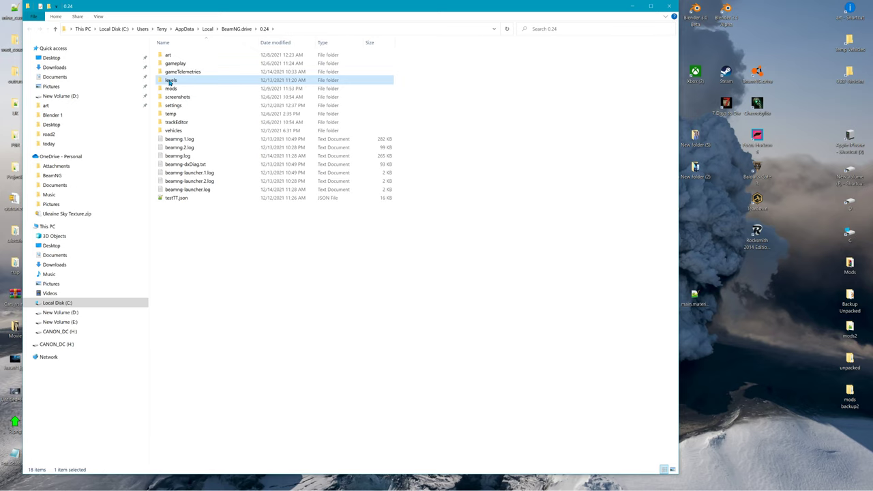
{"action": "double_click", "coordinate": [170, 80]}
{"action": "double_click", "coordinate": [169, 80]}
{"action": "double_click", "coordinate": [170, 63]}
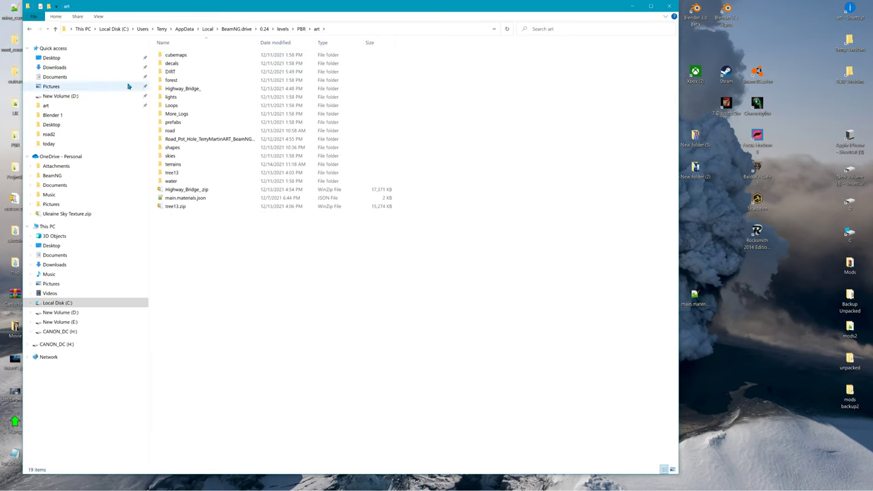
{"action": "right_click", "coordinate": [177, 247]}
{"action": "left_click", "coordinate": [210, 304]}
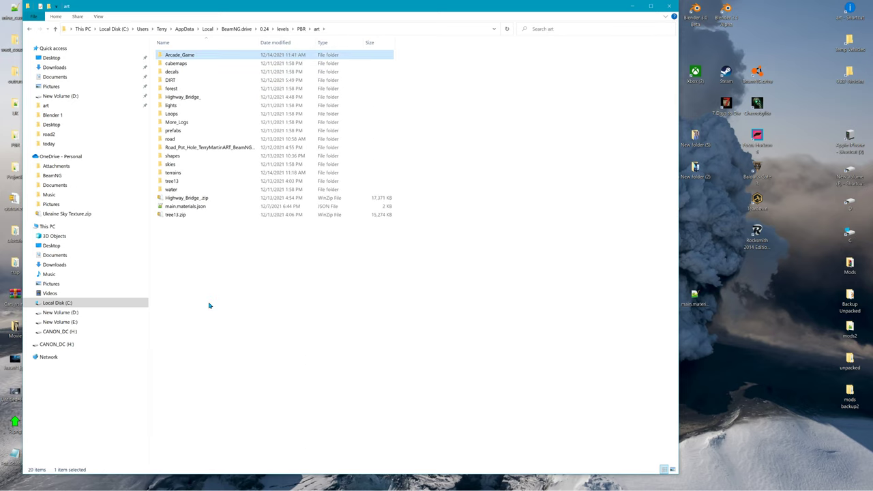
- Check the contents of the pasted Arcade_Game folder and locate the separate main.materials.json in the art folder
{"action": "left_click", "coordinate": [176, 81]}
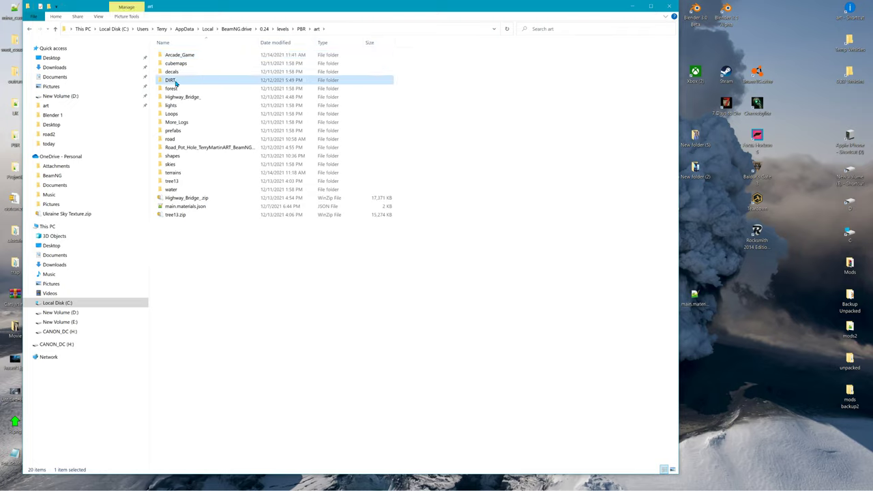
{"action": "left_click", "coordinate": [186, 148]}
{"action": "double_click", "coordinate": [179, 55]}
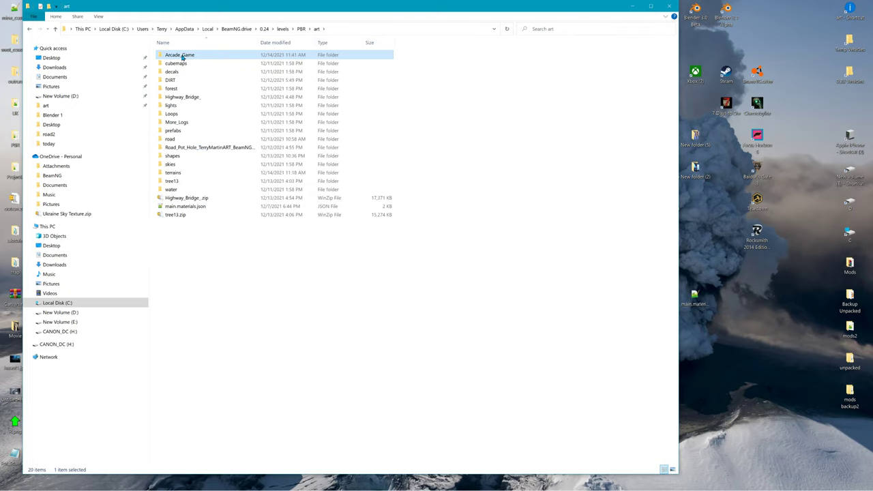
{"action": "left_click", "coordinate": [181, 56]}
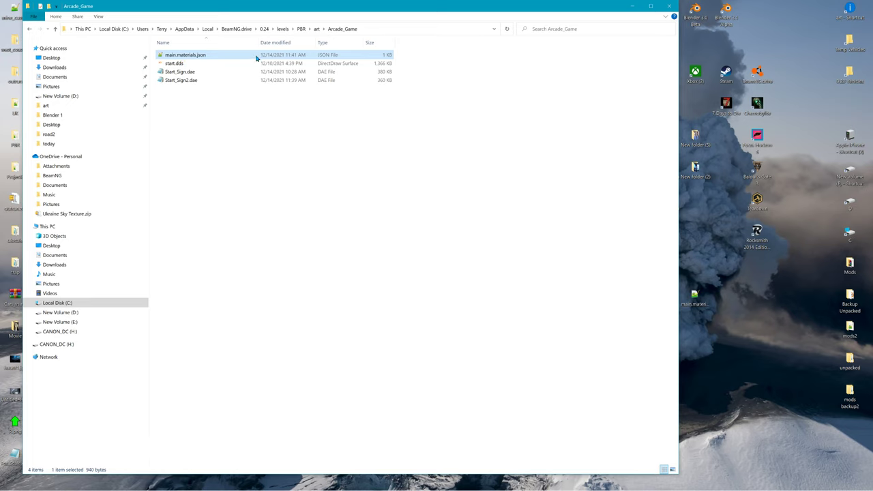
{"action": "left_click", "coordinate": [316, 29]}
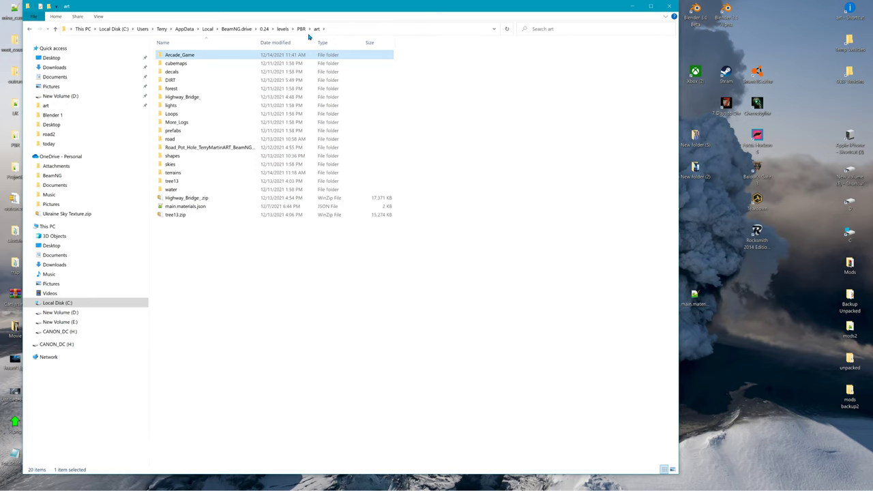
{"action": "left_click", "coordinate": [174, 209]}
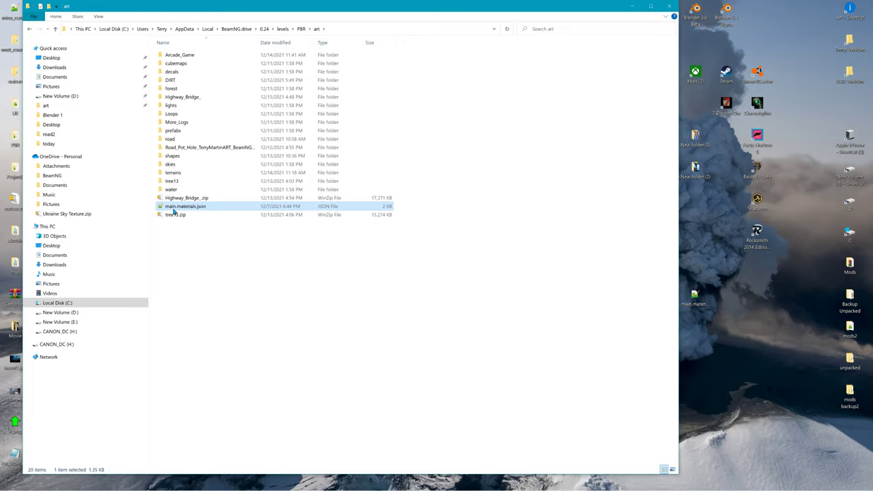
{"action": "left_click", "coordinate": [188, 56]}
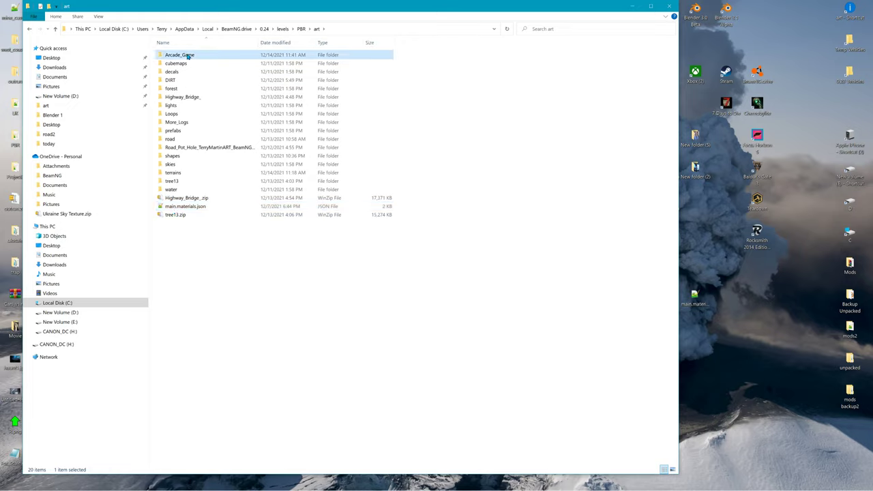
- Open the Arcade_Game copy of main.materials.json in Notepad++, examine its colorMap path, and close the editor and folder windows
{"action": "double_click", "coordinate": [187, 56]}
{"action": "left_click", "coordinate": [197, 57]}
{"action": "double_click", "coordinate": [197, 58]}
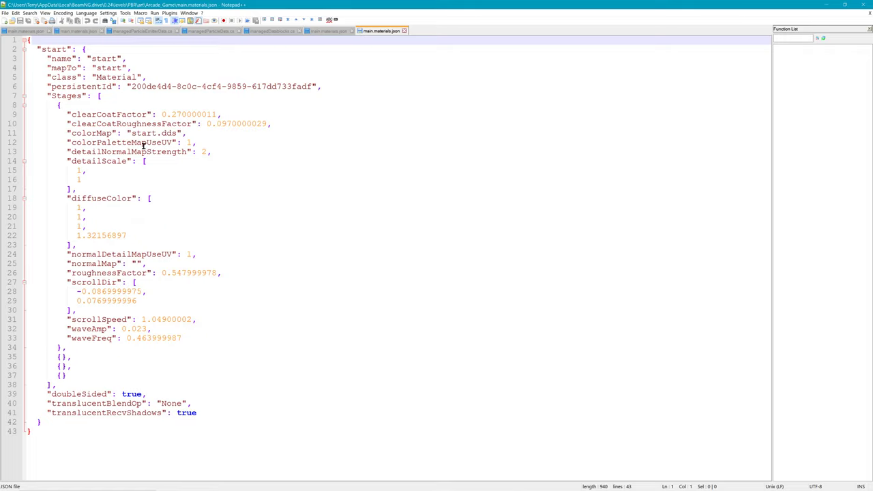
{"action": "left_click_drag", "start_coordinate": [131, 133], "coordinate": [177, 134]}
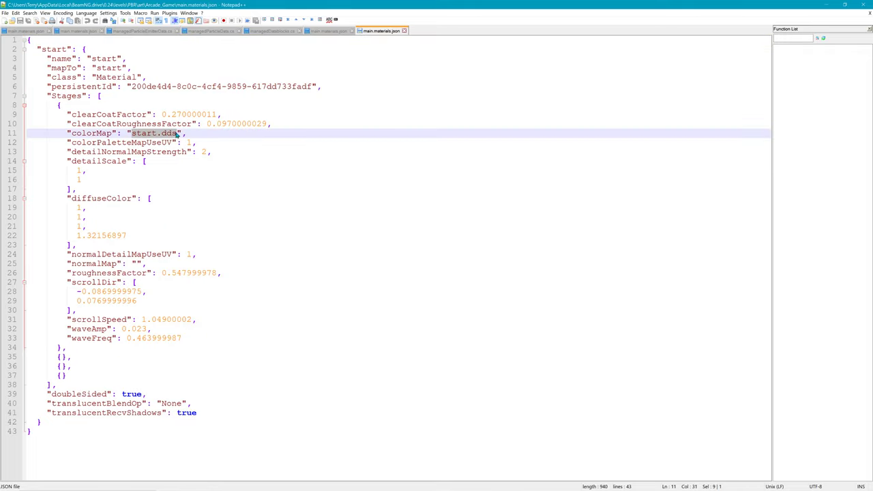
{"action": "double_click", "coordinate": [132, 133]}
{"action": "left_click_drag", "start_coordinate": [132, 133], "coordinate": [172, 132]}
{"action": "left_click", "coordinate": [131, 135]}
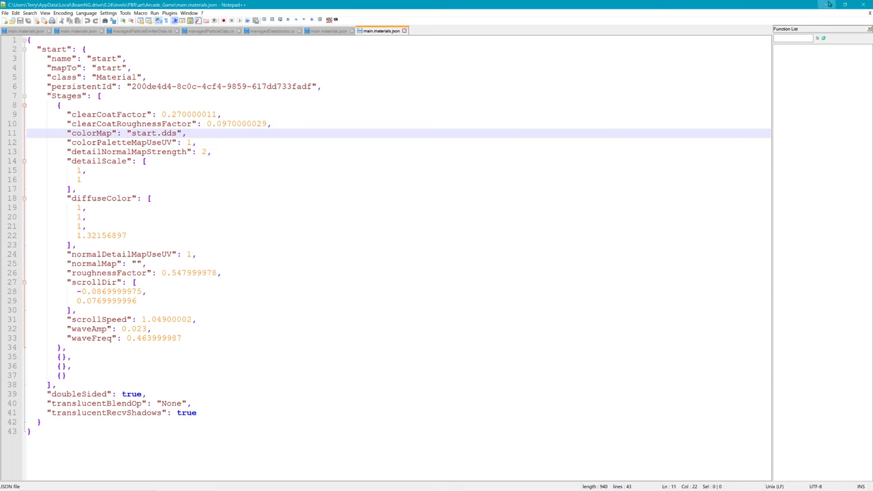
{"action": "left_click", "coordinate": [864, 4]}
{"action": "left_click", "coordinate": [669, 6]}
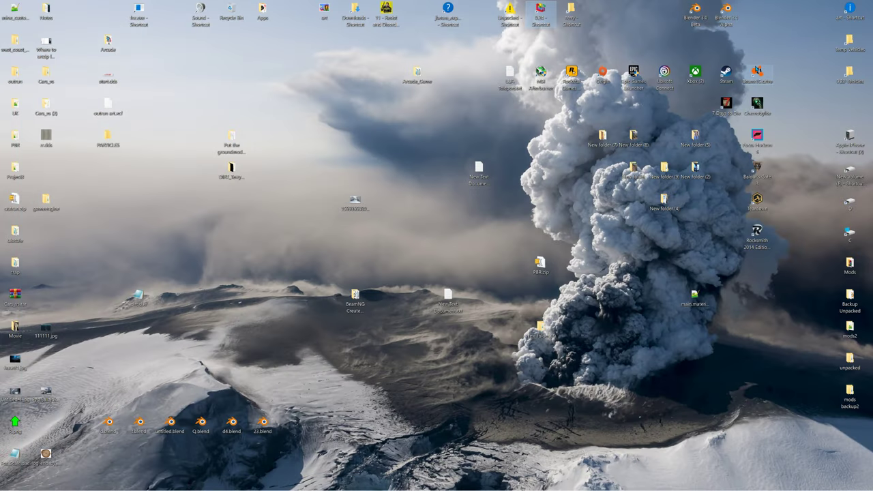
- In BeamNG.drive, start a Freeroam session on the PBR level at the default spawn_north point
{"action": "left_click", "coordinate": [435, 225]}
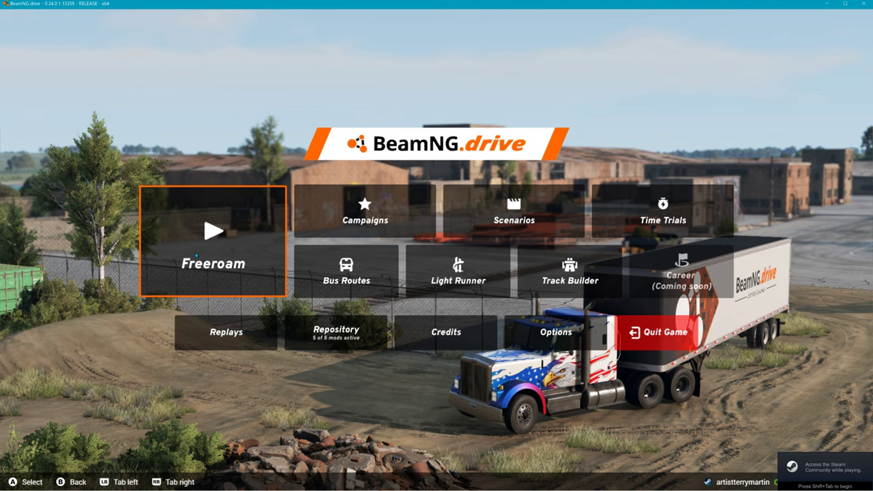
{"action": "left_click", "coordinate": [203, 236]}
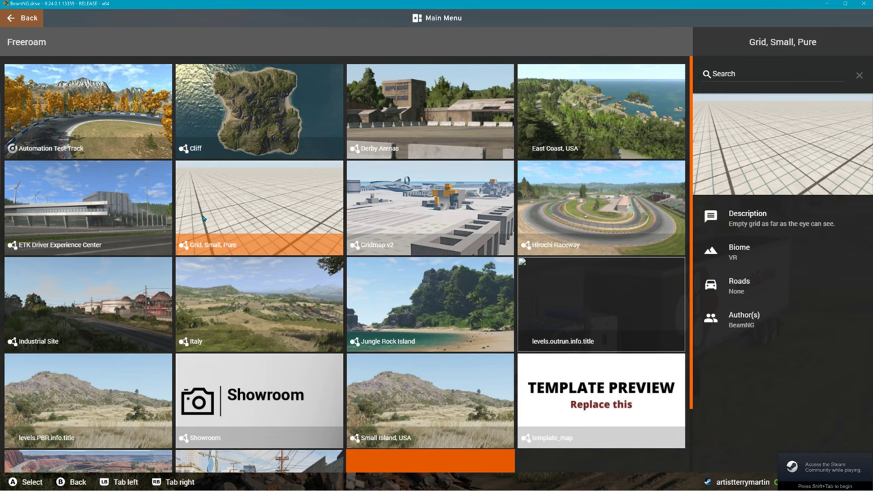
{"action": "left_click", "coordinate": [135, 403]}
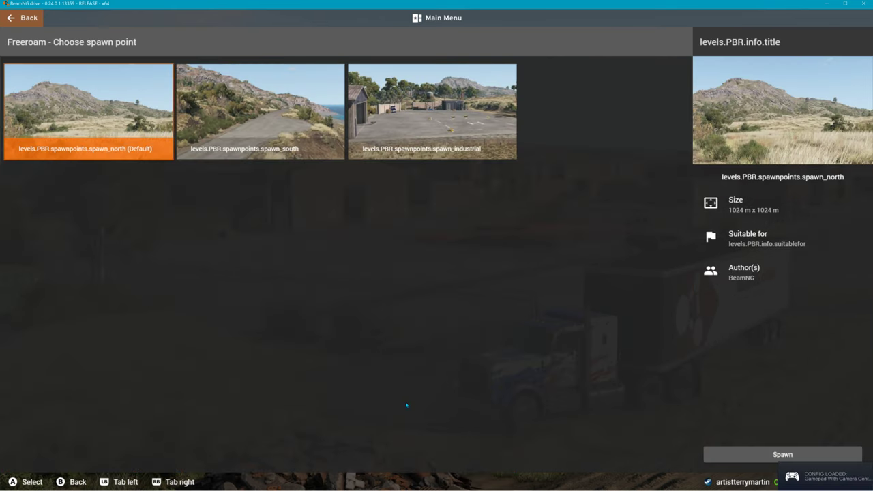
{"action": "left_click", "coordinate": [745, 454]}
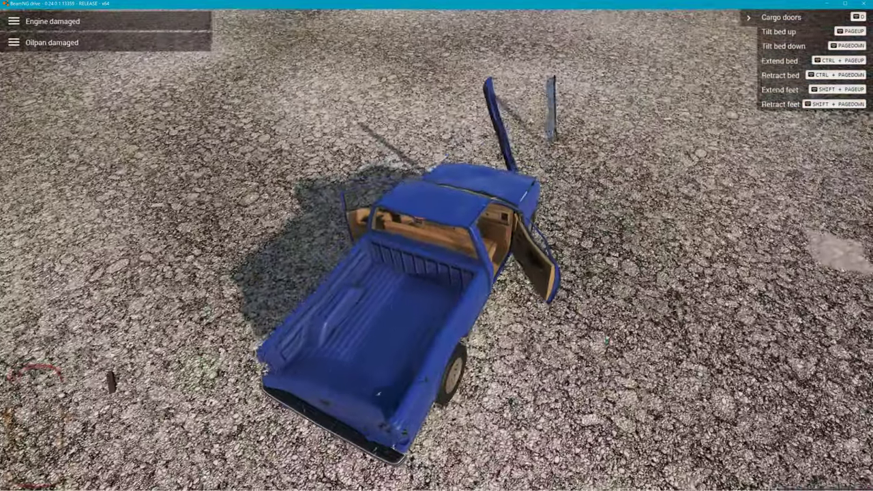
- Switch to the free camera and fly around the pickup to examine the terrain and the large brown shape overhead
{"action": "right_click_drag", "start_coordinate": [437, 318], "coordinate": [674, 317]}
{"action": "key", "text": "shift+c"}
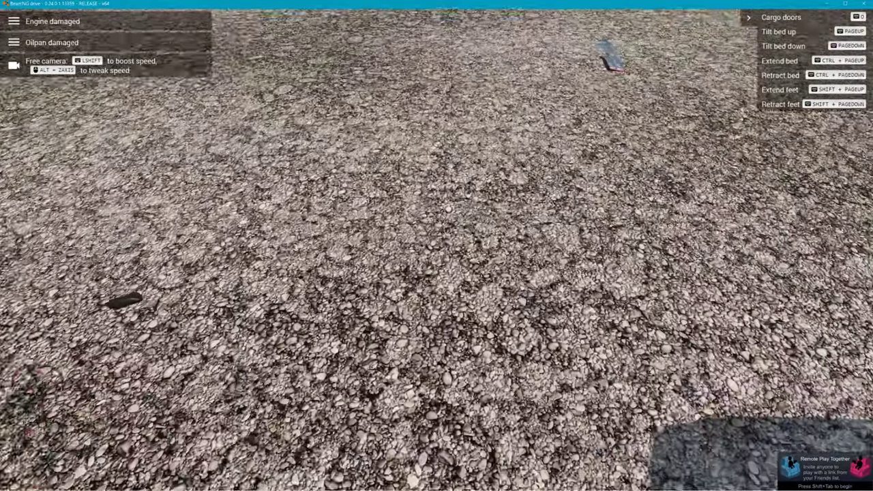
{"action": "key", "text": "s"}
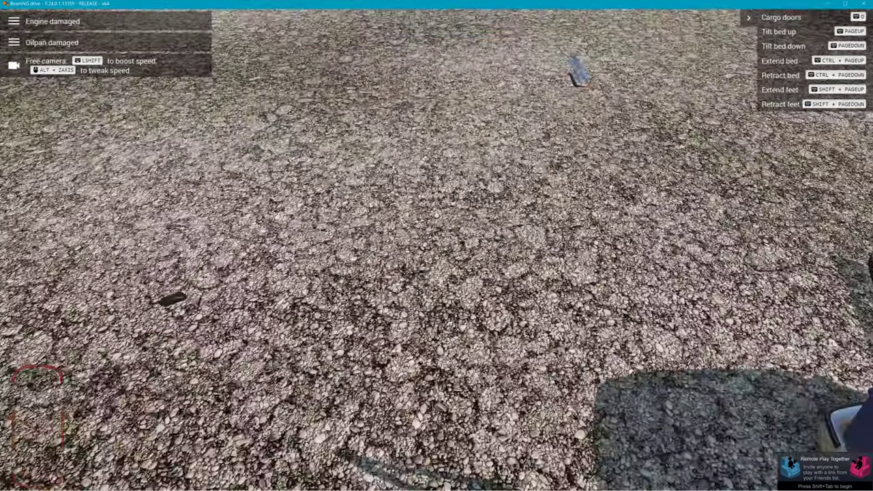
{"action": "key", "text": "s"}
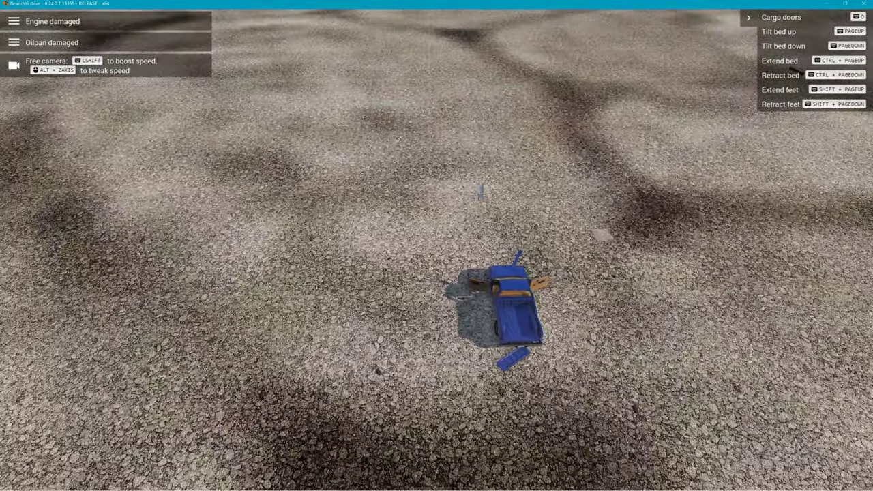
{"action": "key", "text": "s"}
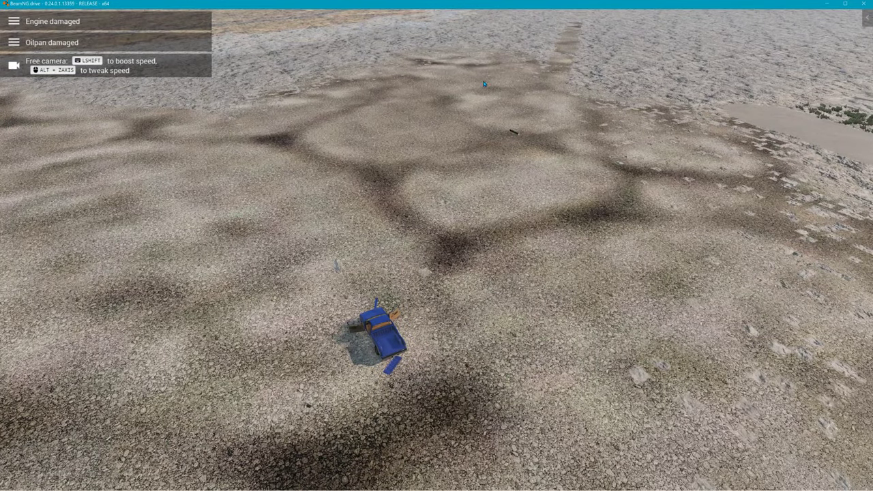
{"action": "right_click_drag", "start_coordinate": [436, 246], "coordinate": [475, 171]}
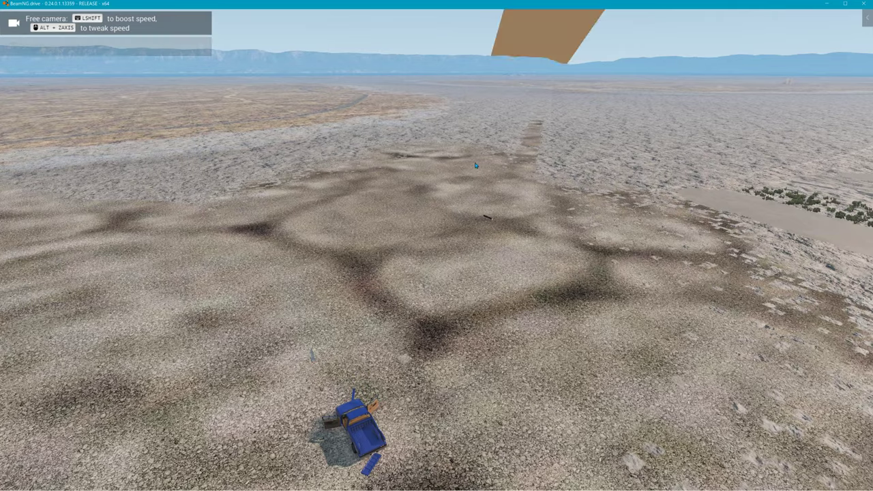
{"action": "right_click_drag", "start_coordinate": [570, 60], "coordinate": [846, 35]}
{"action": "right_click_drag", "start_coordinate": [436, 245], "coordinate": [806, 161]}
{"action": "key", "text": "w"}
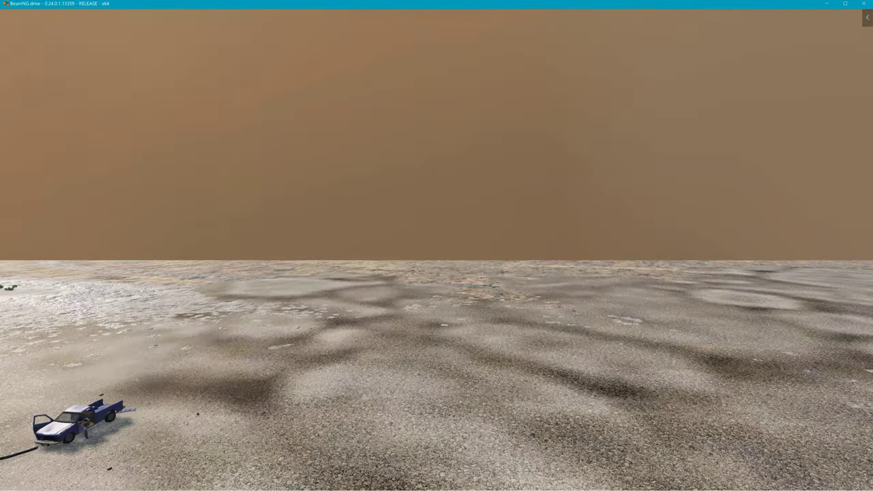
{"action": "key", "text": "w"}
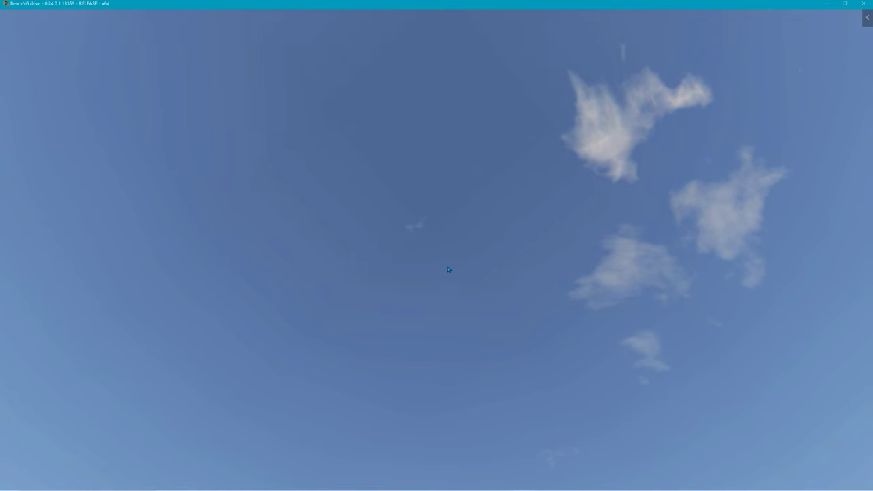
{"action": "key", "text": "q"}
- Open the World Editor and delete editableEmitterNode from the level's scene tree
{"action": "key", "text": "F11"}
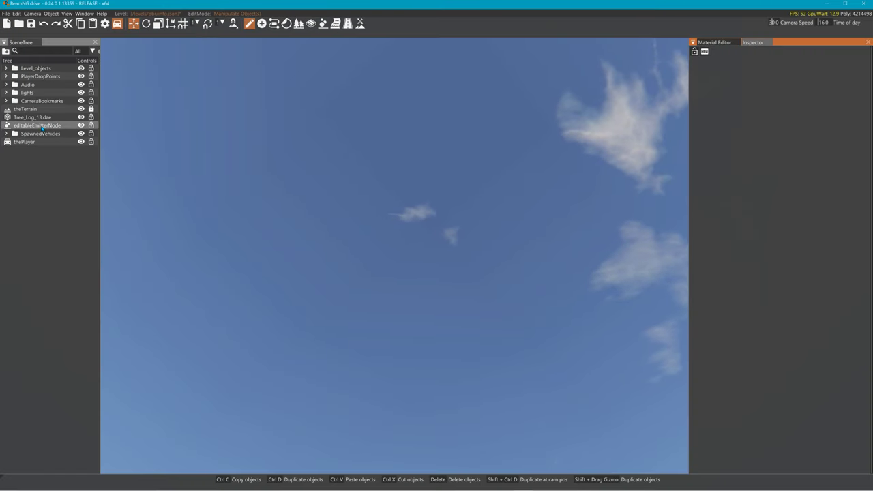
{"action": "left_click", "coordinate": [42, 126]}
{"action": "key", "text": "Delete"}
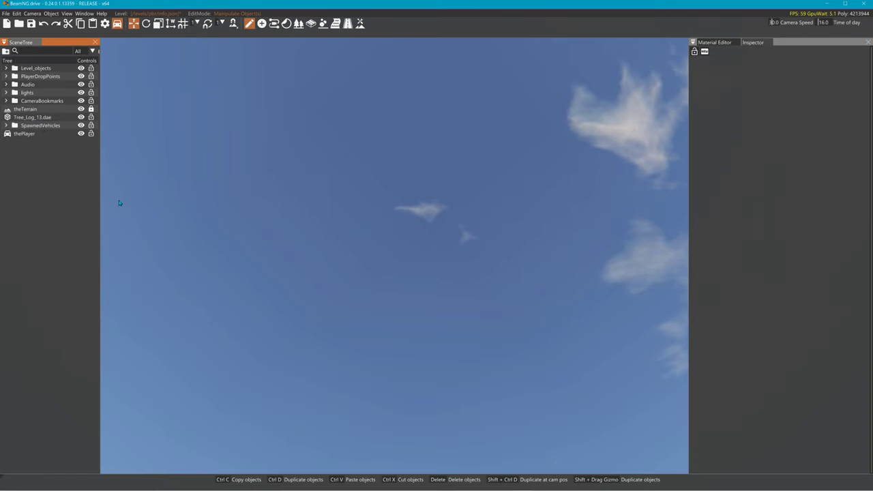
{"action": "right_click_drag", "start_coordinate": [394, 255], "coordinate": [437, 409]}
{"action": "right_click_drag", "start_coordinate": [337, 275], "coordinate": [296, 289]}
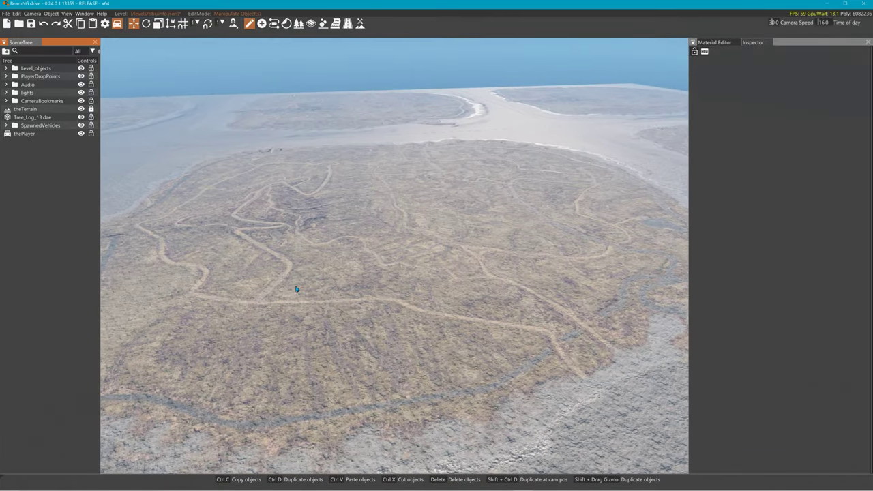
- Leave the World Editor, fly the free camera to an empty stretch of gravel away from the pickup, and reopen the editor
{"action": "key", "text": "F11"}
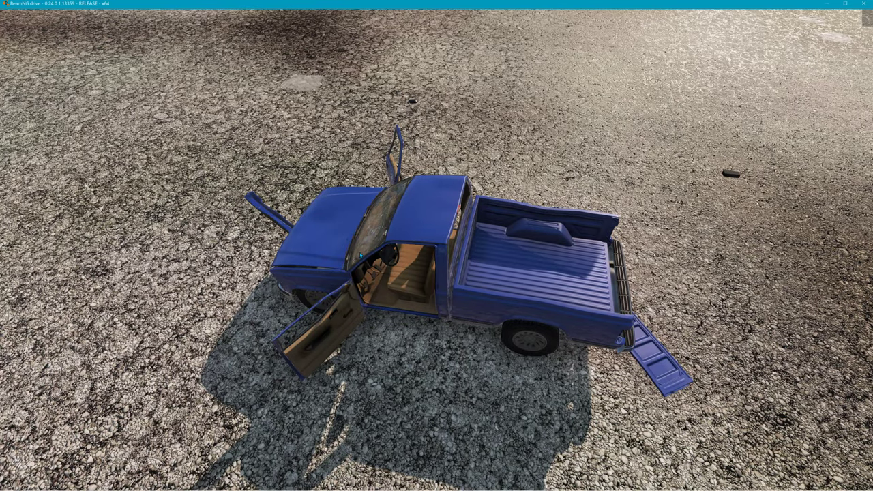
{"action": "key", "text": "shift+c"}
{"action": "right_click_drag", "start_coordinate": [436, 246], "coordinate": [801, 309]}
{"action": "key", "text": "a"}
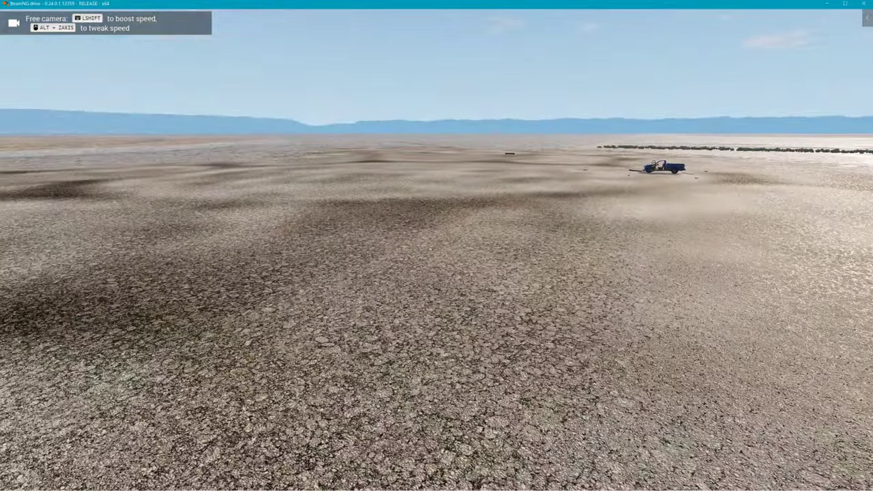
{"action": "key", "text": "w"}
{"action": "right_click_drag", "start_coordinate": [436, 245], "coordinate": [348, 247]}
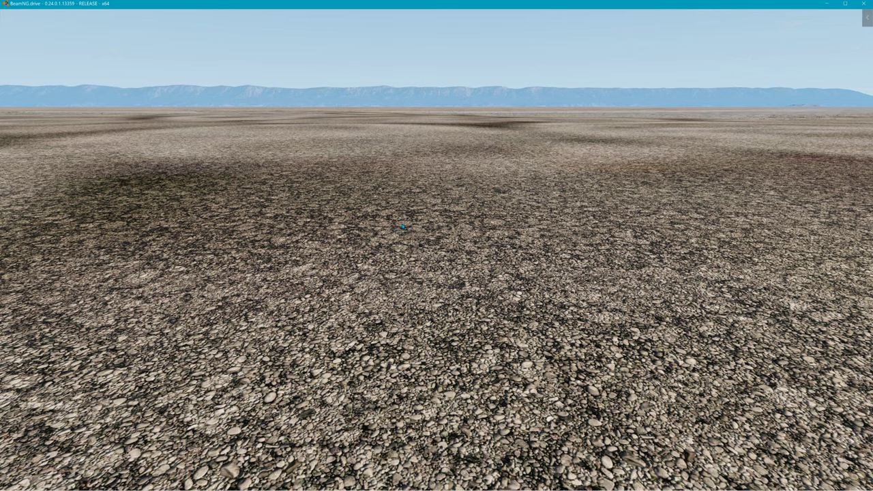
{"action": "key", "text": "F11"}
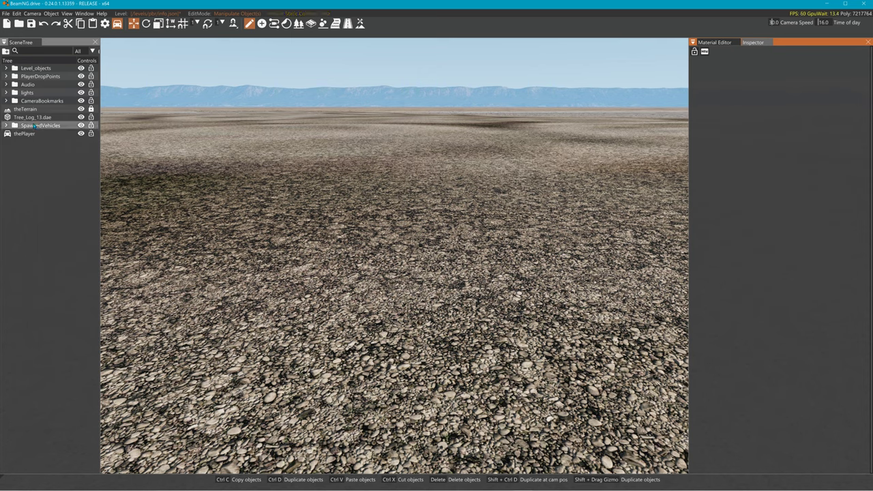
- Open the Forest Editor and add a new brush group named Start_Sign
{"action": "left_click", "coordinate": [298, 23]}
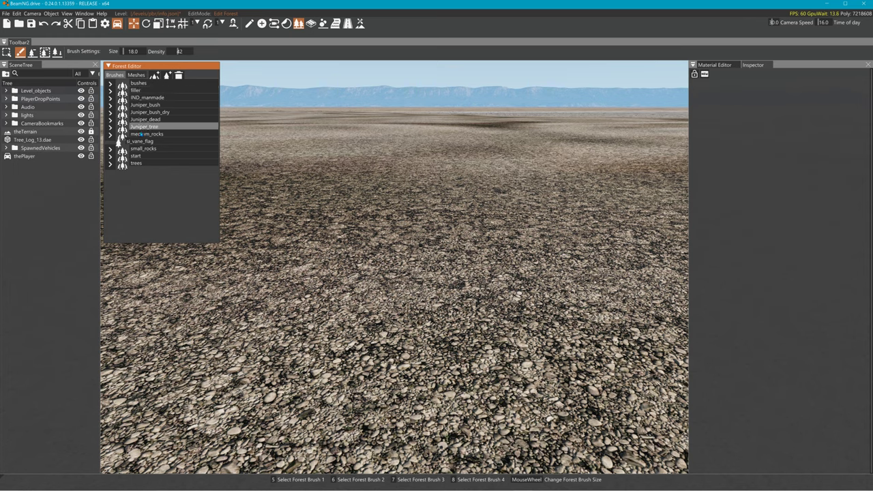
{"action": "left_click", "coordinate": [156, 75]}
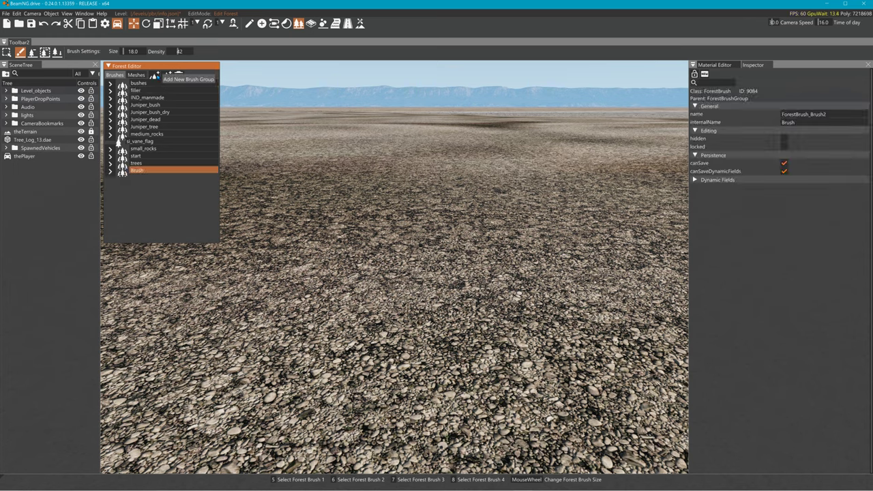
{"action": "left_click", "coordinate": [138, 156]}
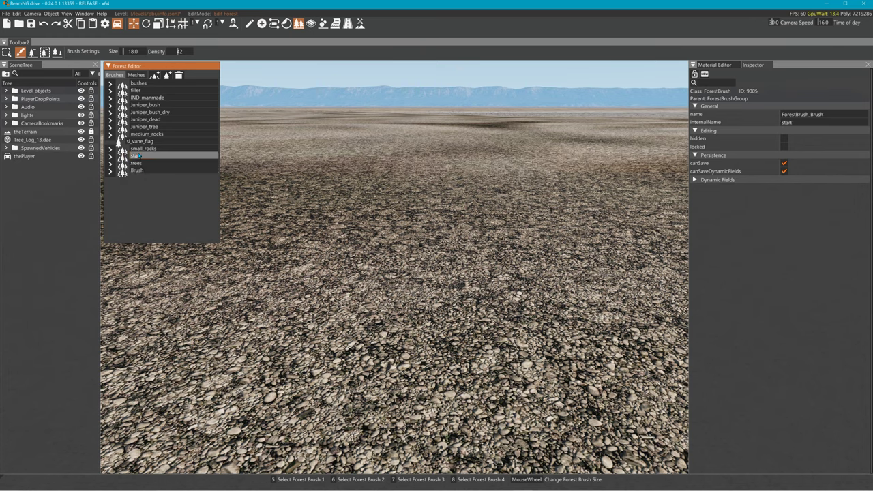
{"action": "left_click", "coordinate": [136, 170]}
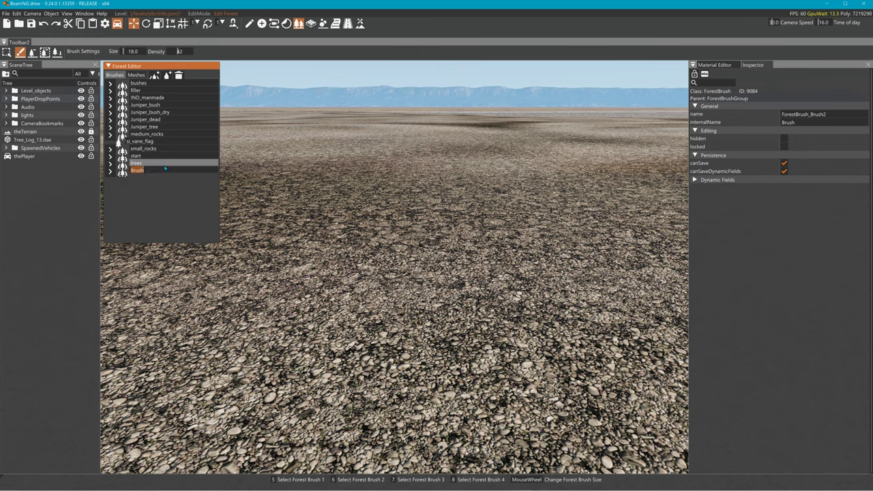
{"action": "double_click", "coordinate": [164, 169]}
{"action": "type", "text": "Start_Sign"}
{"action": "key", "text": "Return"}
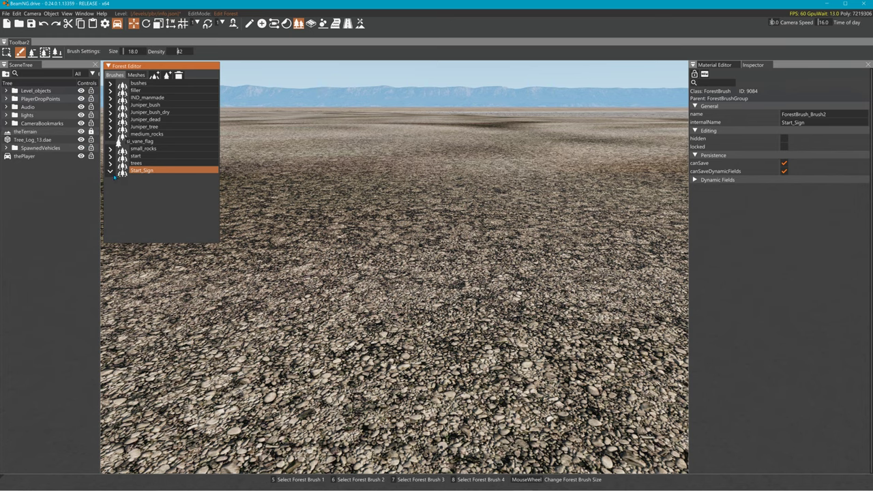
- Add a new brush element inside the Start_Sign group and name it Start
{"action": "left_click", "coordinate": [167, 75]}
{"action": "left_click", "coordinate": [168, 176]}
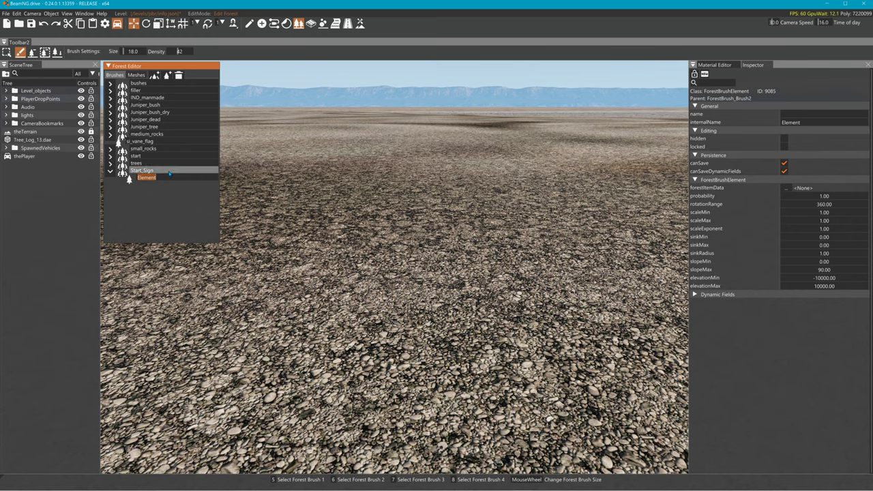
{"action": "double_click", "coordinate": [169, 174]}
{"action": "type", "text": "Start"}
{"action": "key", "text": "Return"}
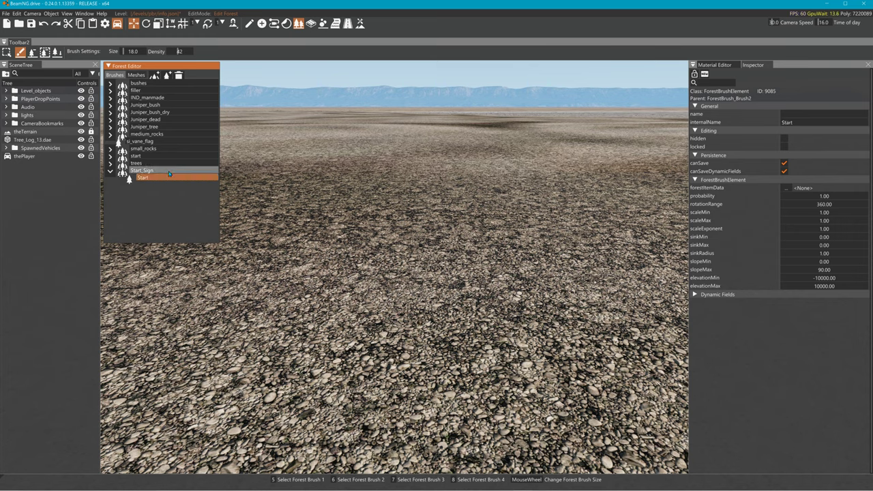
- Add Start_Sign2.dae from /levels/PBR/art/Arcade_Game/ as a new forest mesh
{"action": "left_click", "coordinate": [135, 75]}
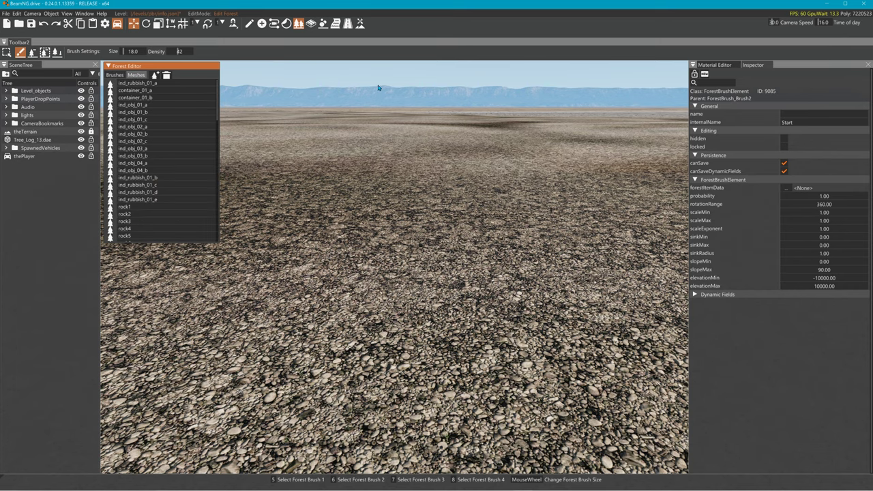
{"action": "left_click", "coordinate": [156, 75]}
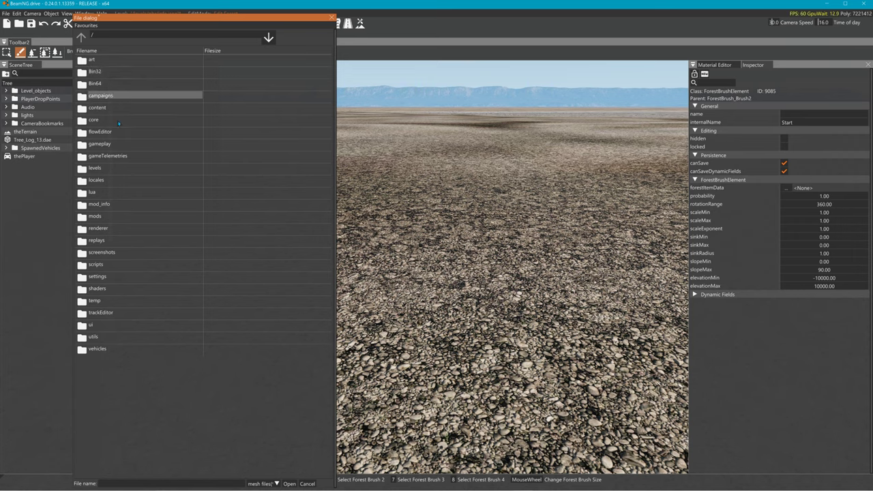
{"action": "double_click", "coordinate": [117, 167]}
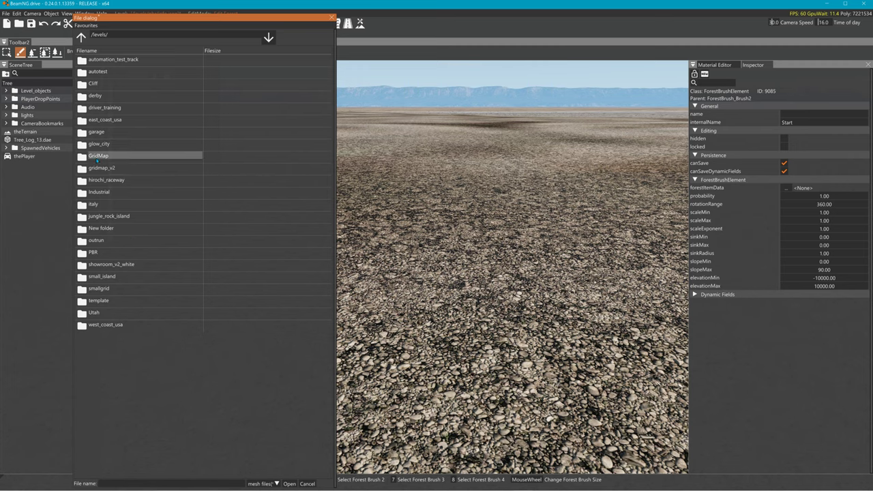
{"action": "double_click", "coordinate": [95, 252]}
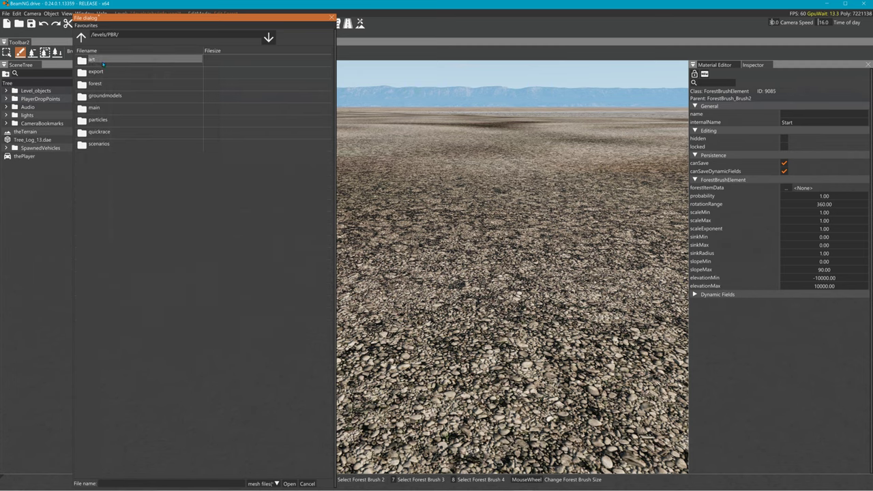
{"action": "double_click", "coordinate": [96, 60]}
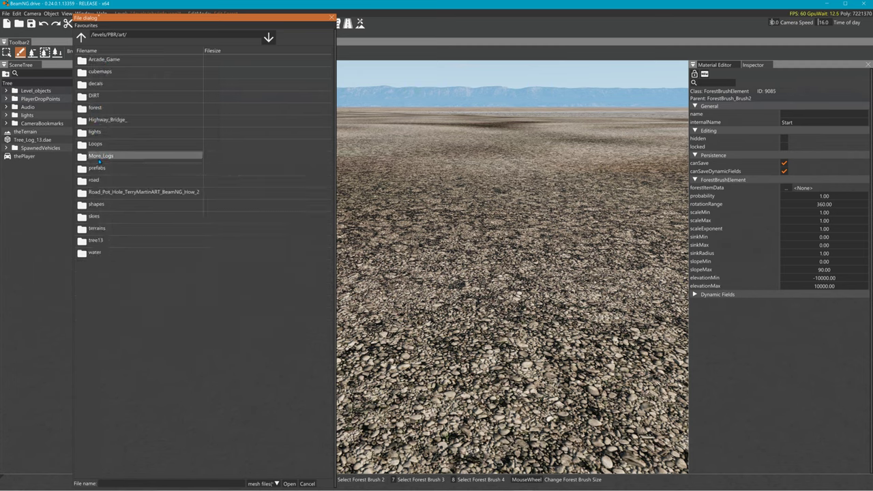
{"action": "double_click", "coordinate": [110, 60]}
{"action": "left_click", "coordinate": [124, 60]}
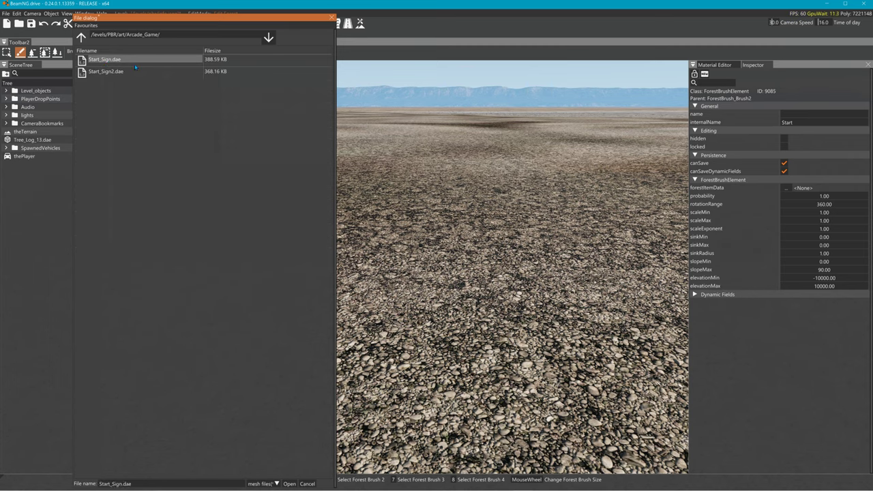
{"action": "left_click", "coordinate": [118, 71]}
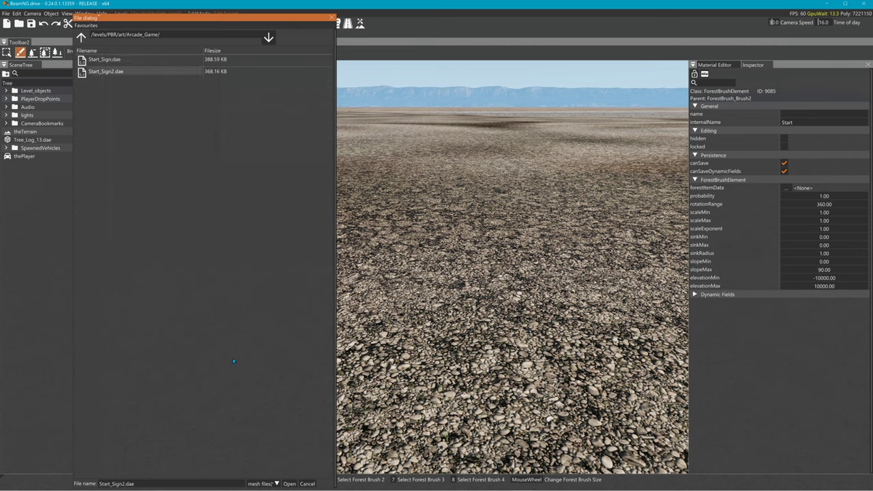
{"action": "left_click", "coordinate": [289, 483]}
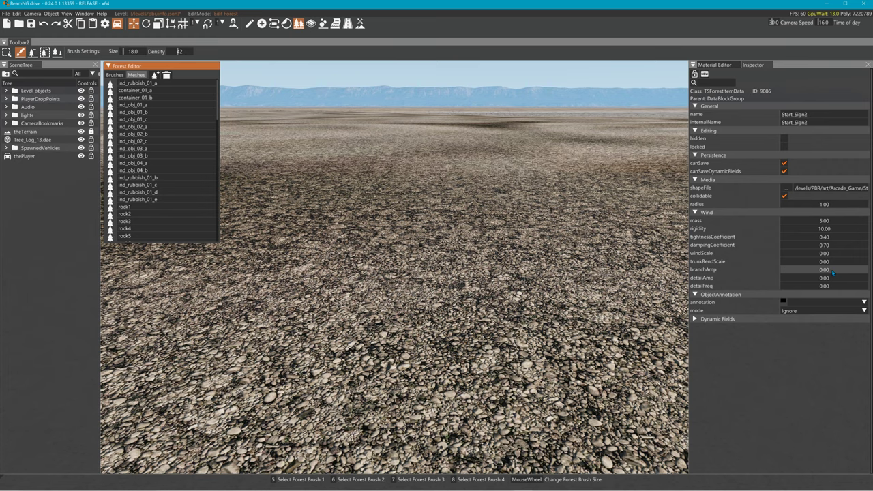
- Set the Start_Sign2 mesh's radius to 0.25 and its wind mass to 1
{"action": "double_click", "coordinate": [825, 203]}
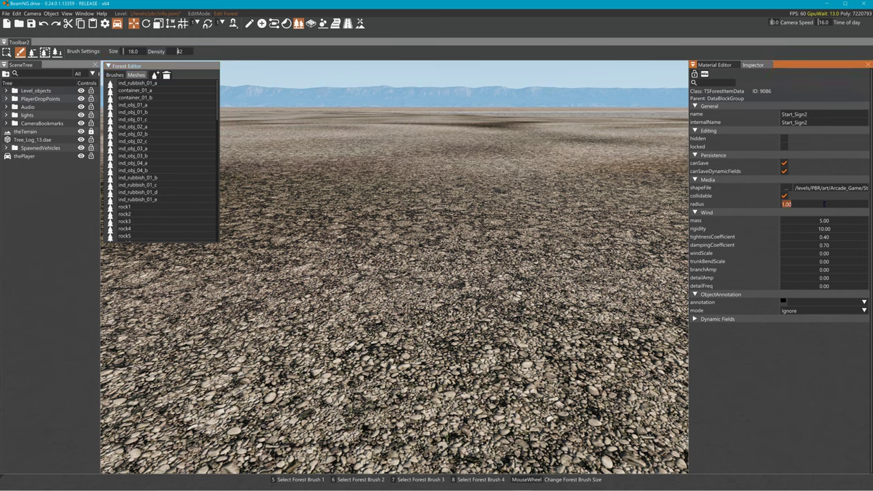
{"action": "key", "text": "BackSpace"}
{"action": "key", "text": "Return"}
{"action": "double_click", "coordinate": [819, 220]}
{"action": "type", "text": "1"}
- Set the mesh's wind rigidity to 20 and tightnessCoefficient to 0
{"action": "double_click", "coordinate": [820, 228]}
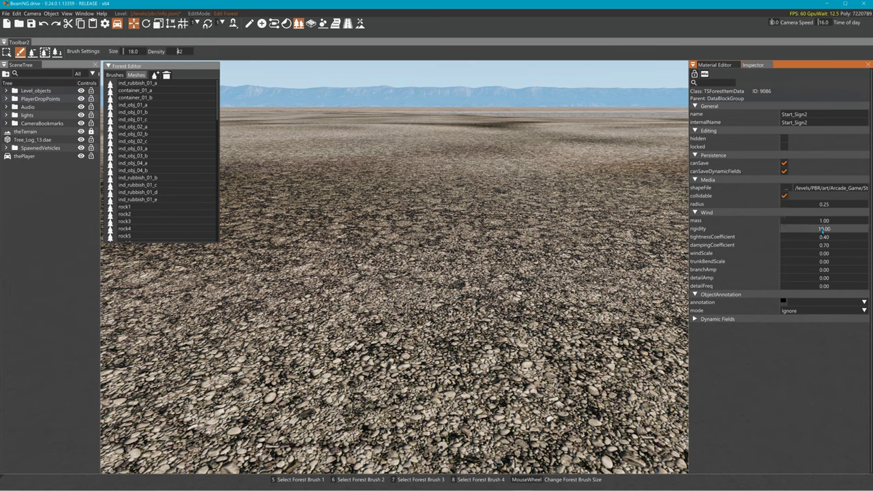
{"action": "type", "text": "20"}
{"action": "key", "text": "Return"}
{"action": "double_click", "coordinate": [822, 237]}
{"action": "type", "text": "0"}
{"action": "key", "text": "Return"}
- Set the mesh's dampingCoefficient to 0.5 and windScale to 1
{"action": "double_click", "coordinate": [823, 244]}
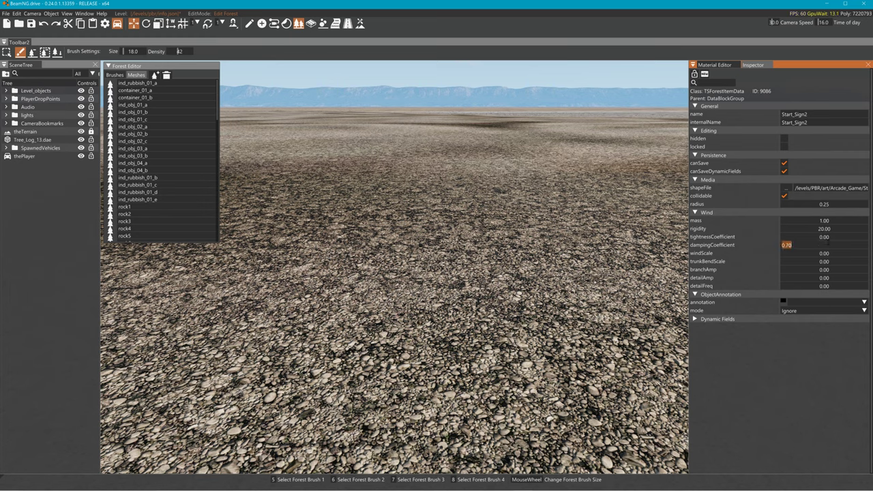
{"action": "type", "text": ".5"}
{"action": "key", "text": "Return"}
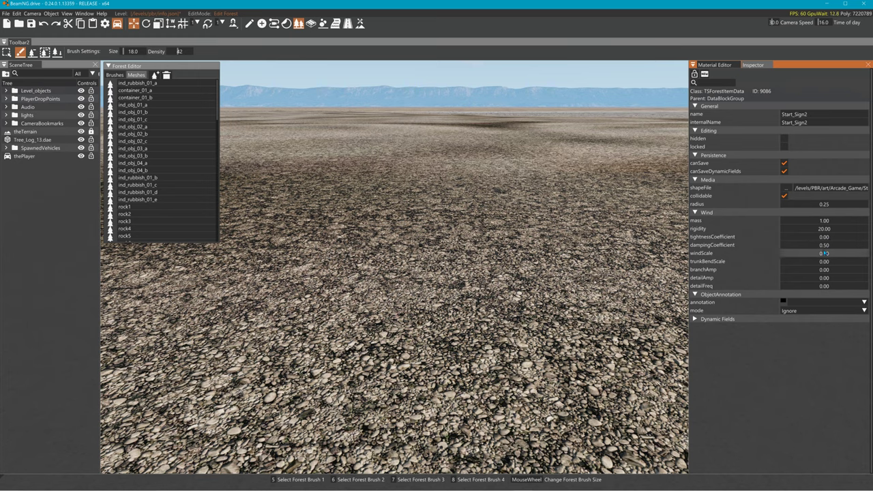
{"action": "double_click", "coordinate": [823, 253]}
{"action": "type", "text": "1"}
{"action": "key", "text": "Return"}
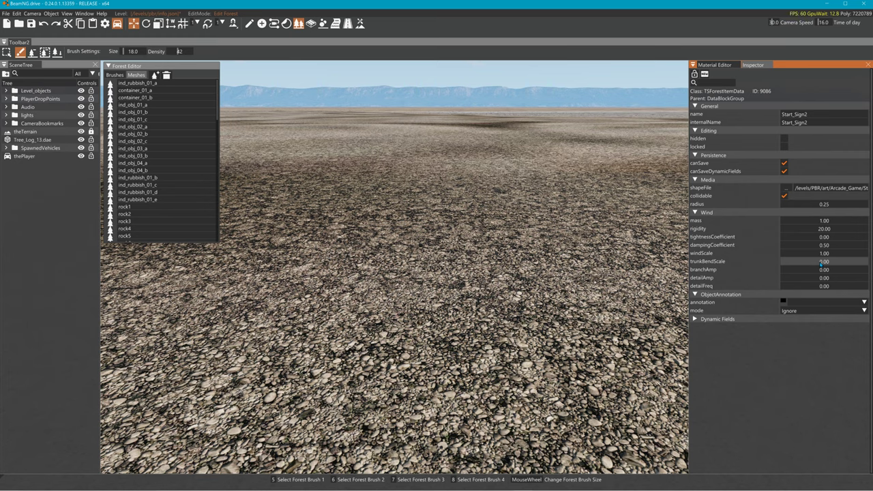
- Set the mesh's trunkBendScale to 20 and branchAmp to 0.06
{"action": "double_click", "coordinate": [821, 263]}
{"action": "type", "text": "20"}
{"action": "key", "text": "Return"}
{"action": "double_click", "coordinate": [820, 270]}
{"action": "type", "text": ".0"}
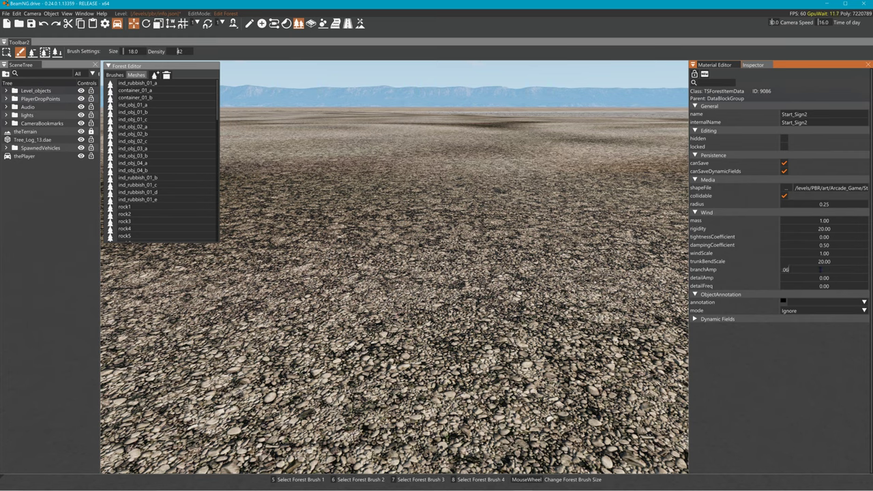
{"action": "key", "text": "Return"}
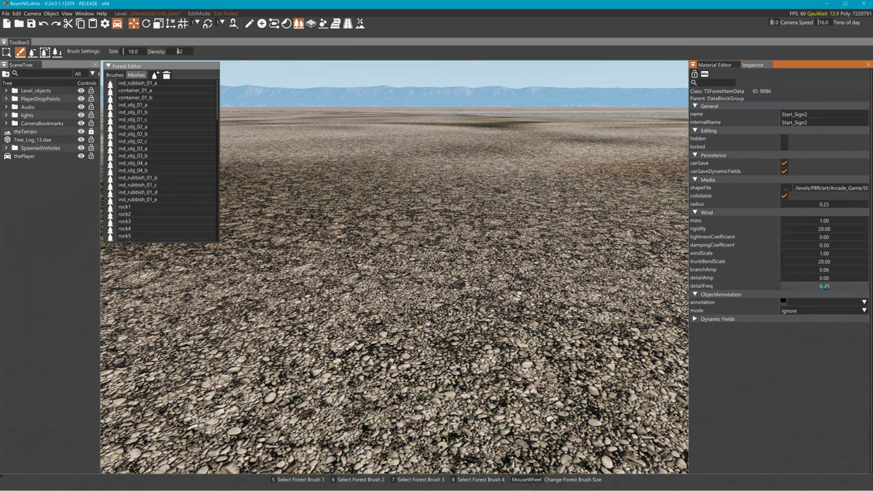
- Set the mesh's wind detailFreq to 4
{"action": "double_click", "coordinate": [825, 287]}
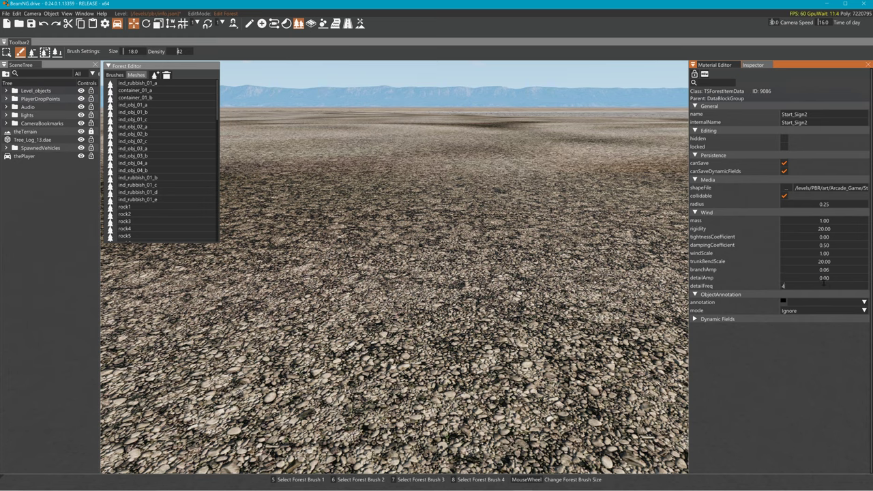
{"action": "type", "text": "4"}
{"action": "key", "text": "Return"}
- Assign Start_Sign2 as the forestItemData of the Start element in the Start_Sign brush group
{"action": "left_click", "coordinate": [116, 75]}
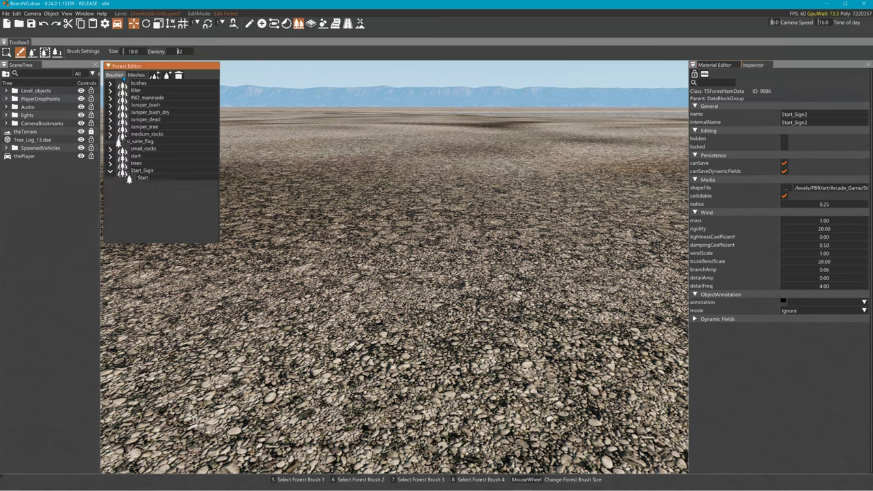
{"action": "left_click", "coordinate": [141, 170]}
{"action": "left_click", "coordinate": [141, 178]}
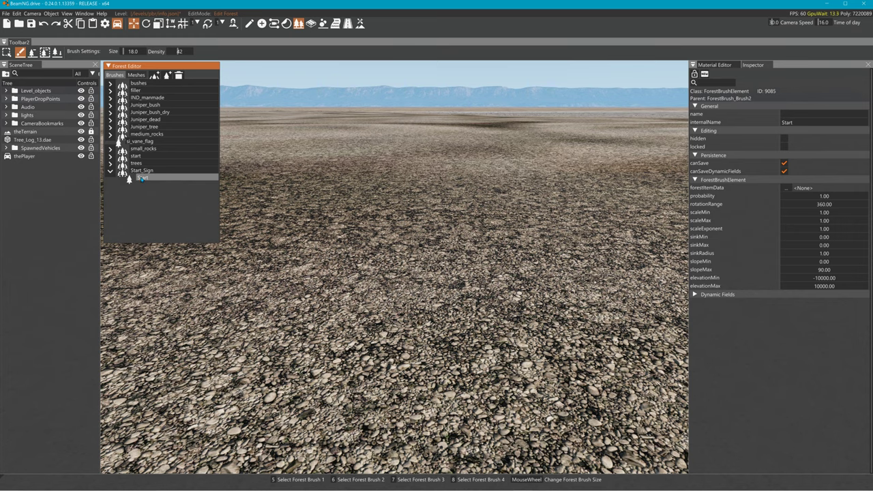
{"action": "left_click", "coordinate": [141, 170]}
{"action": "left_click", "coordinate": [141, 178]}
{"action": "left_click", "coordinate": [785, 189]}
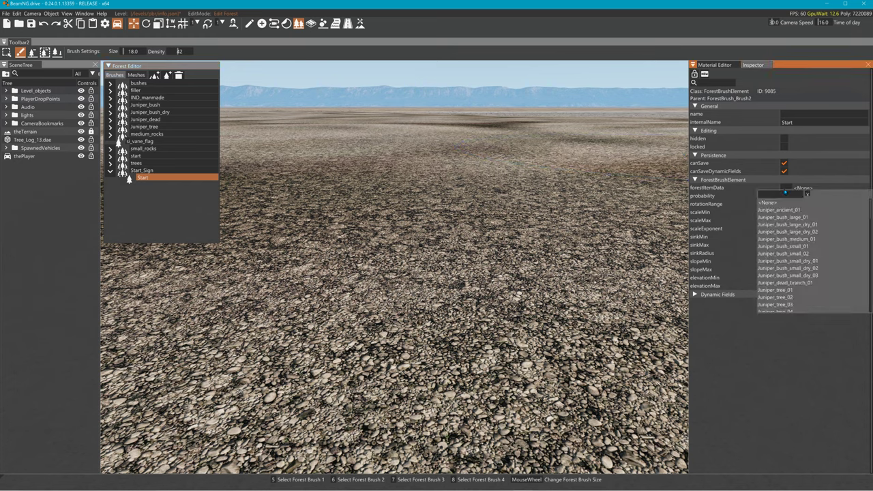
{"action": "scroll", "coordinate": [806, 272], "scroll_direction": "down", "scroll_amount": 3}
{"action": "scroll", "coordinate": [806, 272], "scroll_direction": "down", "scroll_amount": 6}
{"action": "scroll", "coordinate": [808, 268], "scroll_direction": "down", "scroll_amount": 1}
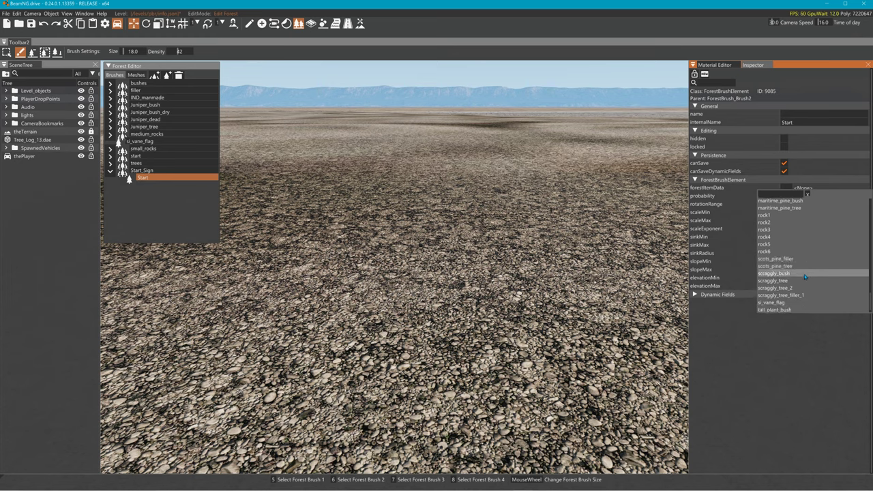
{"action": "scroll", "coordinate": [804, 274], "scroll_direction": "up", "scroll_amount": 3}
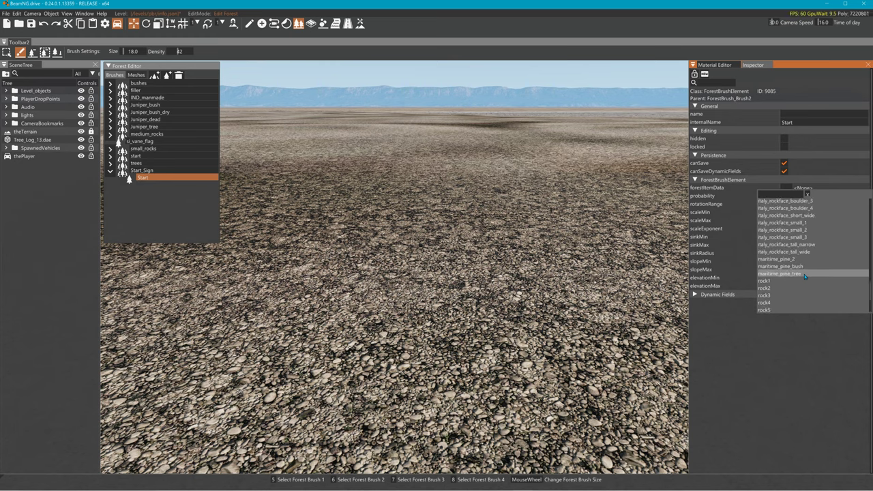
{"action": "scroll", "coordinate": [804, 274], "scroll_direction": "up", "scroll_amount": 5}
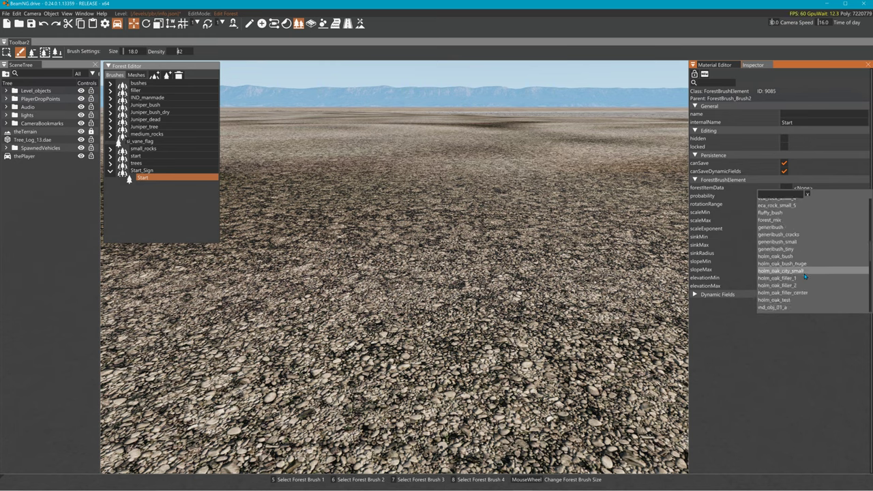
{"action": "scroll", "coordinate": [804, 274], "scroll_direction": "up", "scroll_amount": 2}
{"action": "scroll", "coordinate": [804, 273], "scroll_direction": "up", "scroll_amount": 3}
{"action": "scroll", "coordinate": [804, 274], "scroll_direction": "up", "scroll_amount": 5}
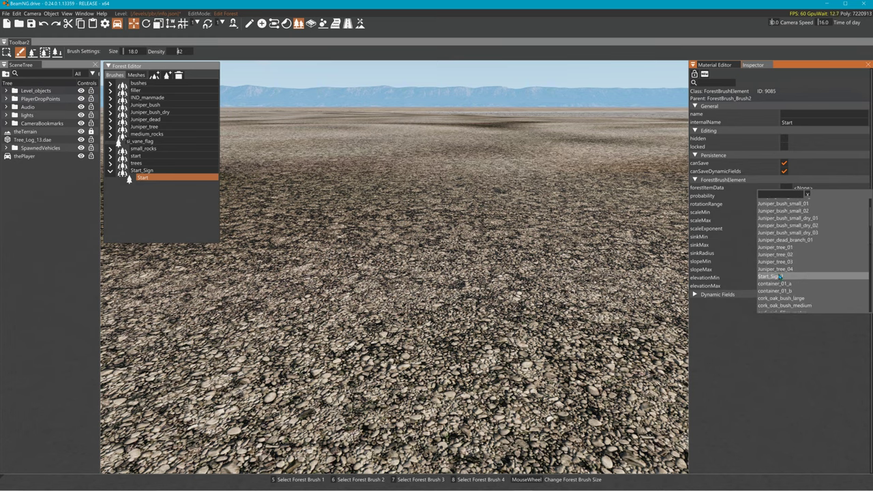
{"action": "left_click", "coordinate": [804, 274]}
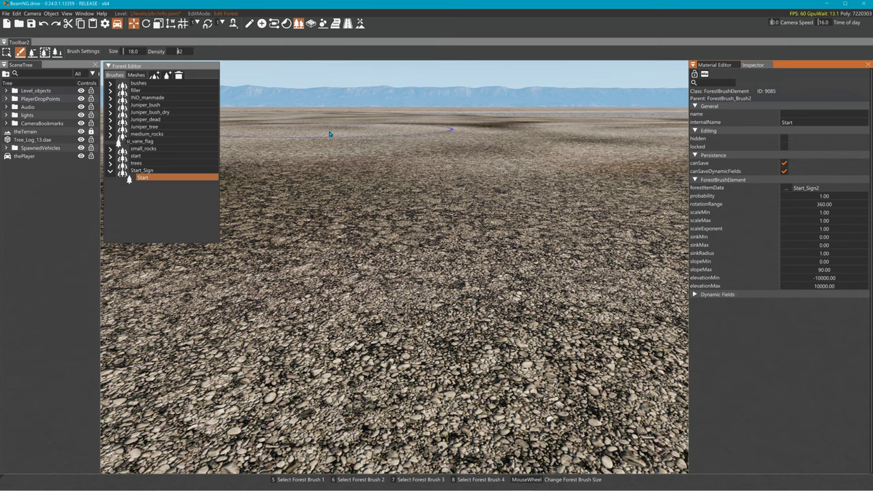
- Paint a dense cluster of START signs on the terrain with the Start brush element
{"action": "left_click", "coordinate": [351, 176]}
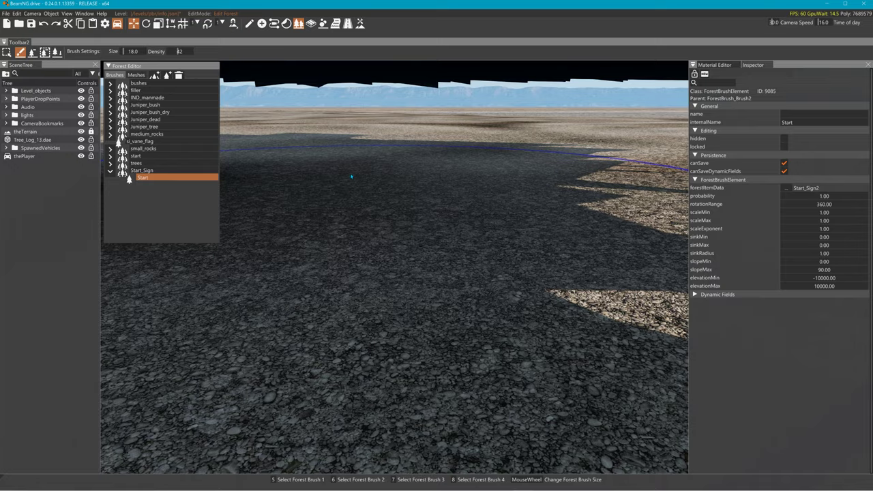
{"action": "left_click", "coordinate": [397, 141]}
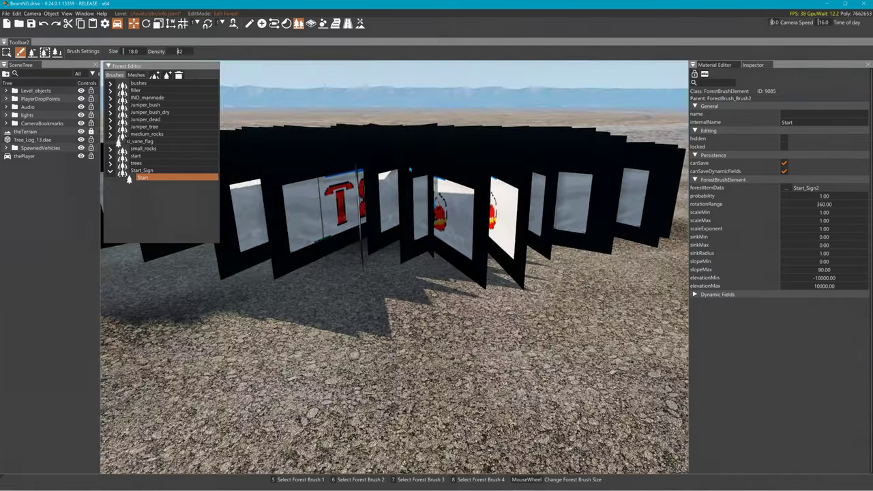
{"action": "key", "text": "s"}
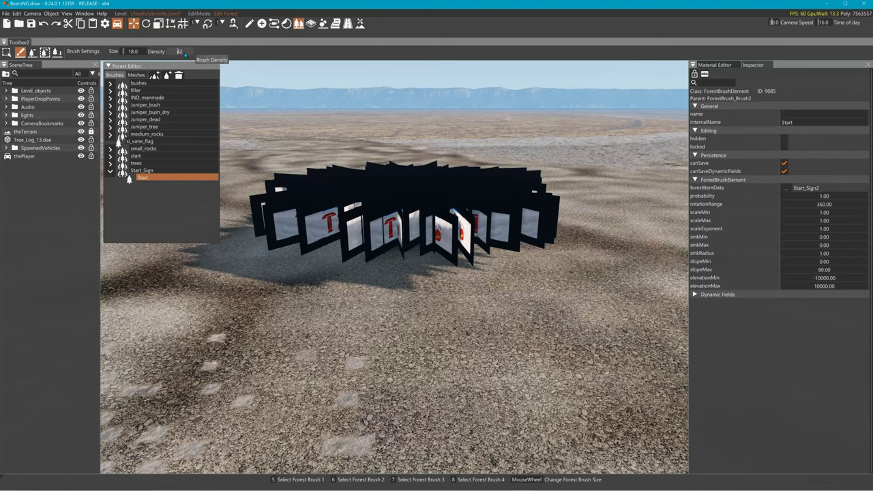
- Set the forest brush density to 1 and size to 1.0, and paint a single START sign on open terrain
{"action": "left_click_drag", "start_coordinate": [183, 53], "coordinate": [151, 62]}
{"action": "right_click_drag", "start_coordinate": [429, 259], "coordinate": [336, 197]}
{"action": "left_click", "coordinate": [335, 197]}
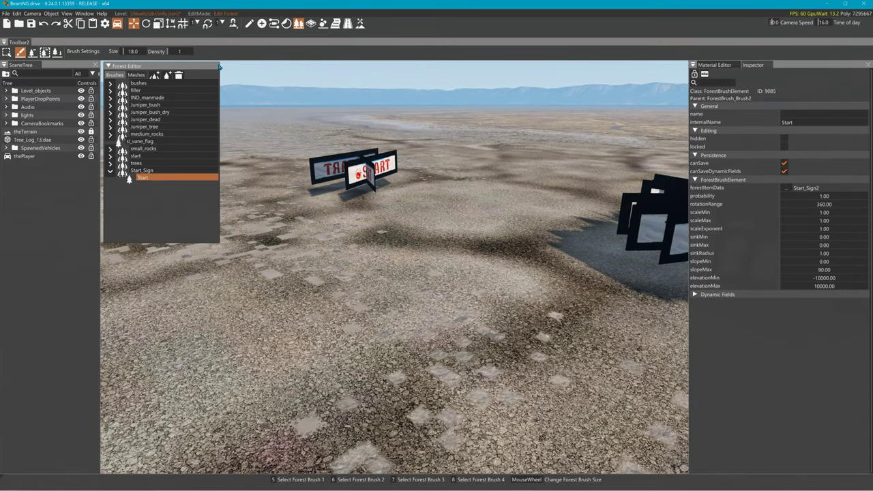
{"action": "scroll", "coordinate": [307, 239], "scroll_direction": "down", "scroll_amount": 10}
{"action": "left_click", "coordinate": [313, 244]}
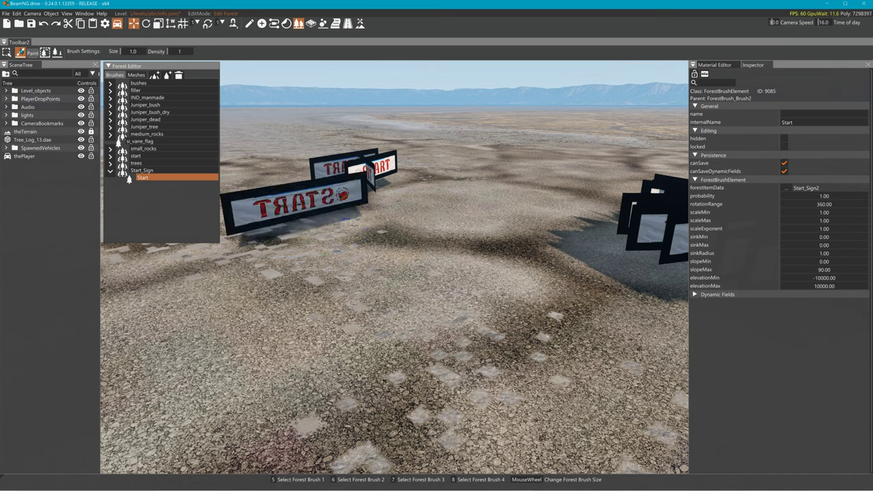
- Select and delete the overlapping START signs and the dense cluster, leaving only the single standalone sign
{"action": "left_click", "coordinate": [6, 52]}
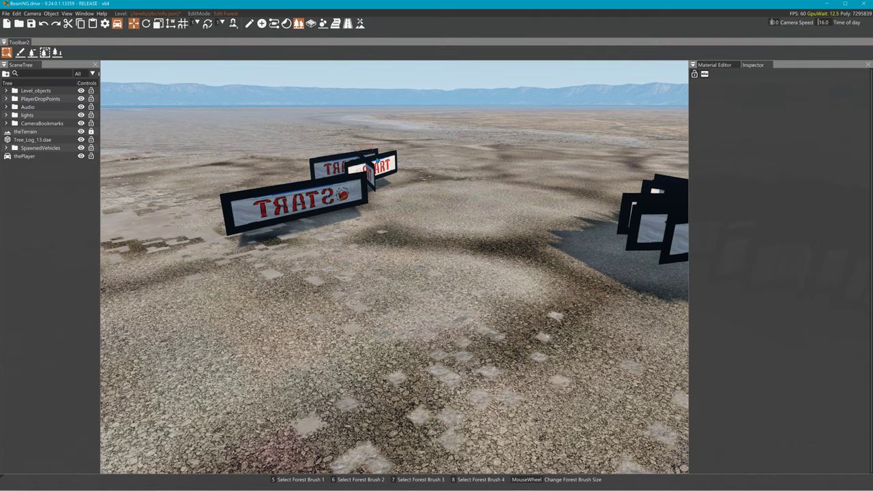
{"action": "left_click", "coordinate": [373, 162]}
{"action": "key", "text": "Delete"}
{"action": "right_click_drag", "start_coordinate": [384, 162], "coordinate": [543, 135]}
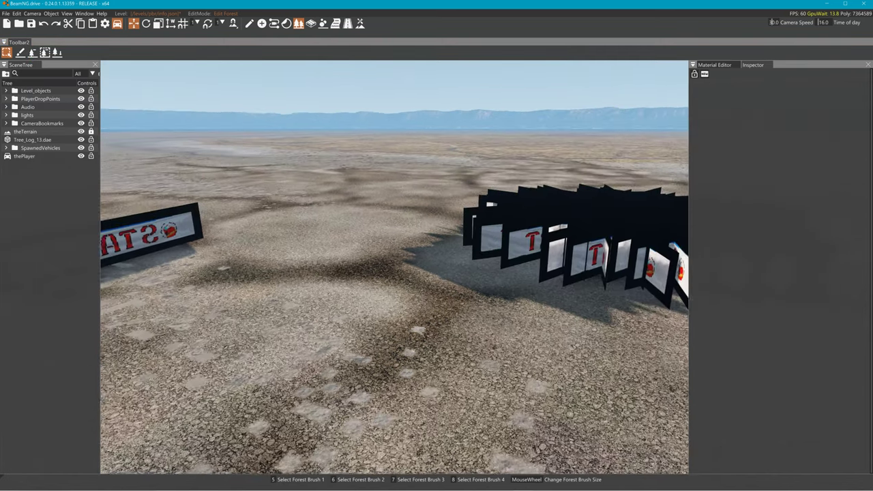
{"action": "left_click_drag", "start_coordinate": [448, 165], "coordinate": [671, 277]}
{"action": "key", "text": "Delete"}
- Find the level's ForestWindEmitter in the scene tree by searching "win" and move it to the camera facing the START sign
{"action": "right_click_drag", "start_coordinate": [559, 280], "coordinate": [641, 249]}
{"action": "key", "text": "w"}
{"action": "key", "text": "s"}
{"action": "right_click_drag", "start_coordinate": [477, 276], "coordinate": [510, 288]}
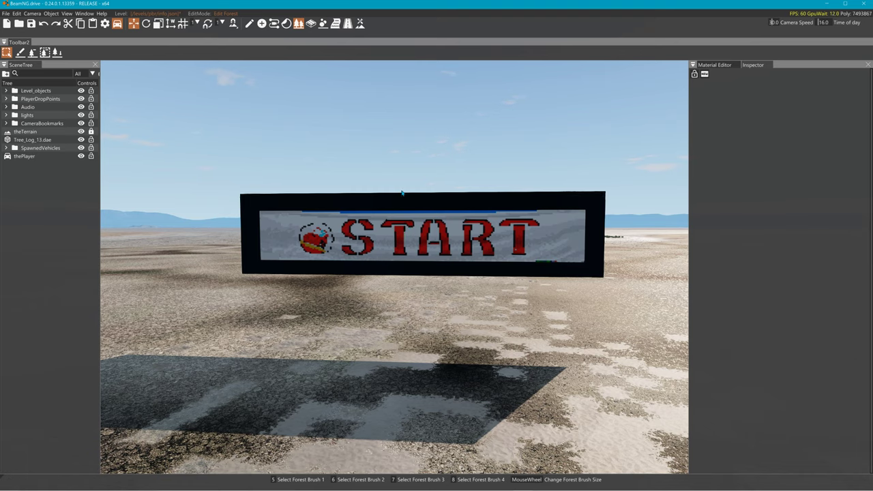
{"action": "left_click", "coordinate": [40, 76]}
{"action": "type", "text": "win"}
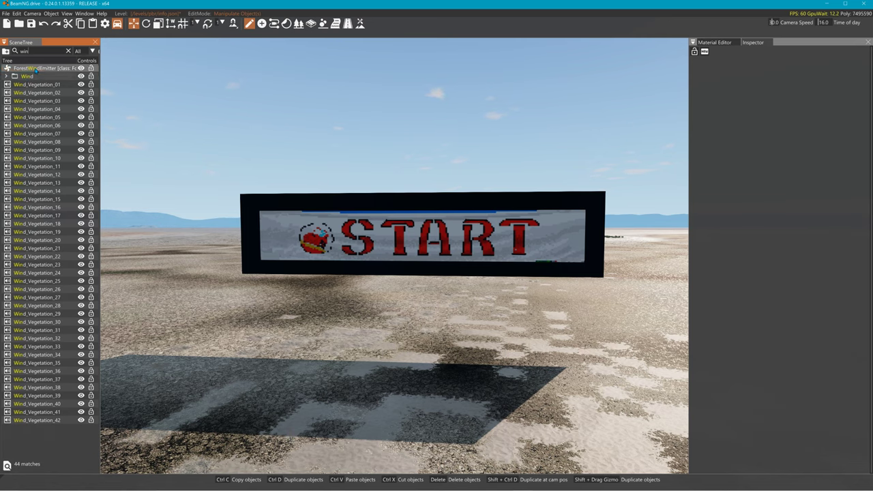
{"action": "left_click", "coordinate": [41, 68]}
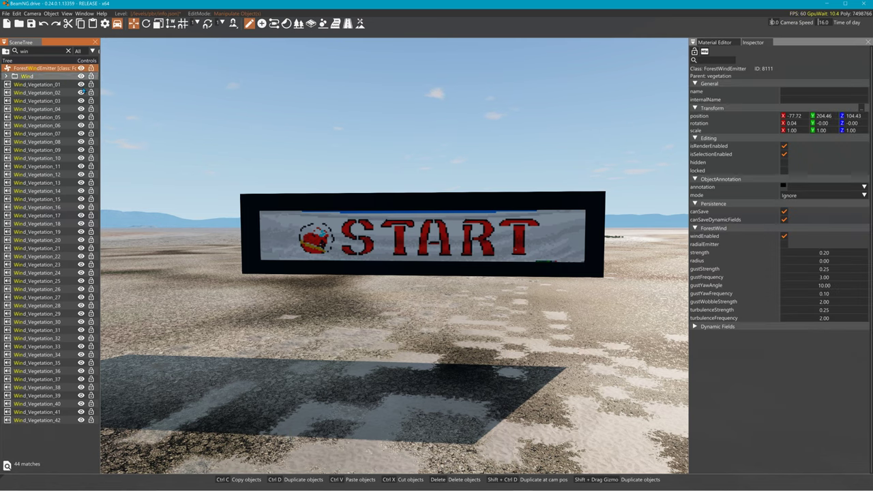
{"action": "right_click", "coordinate": [42, 69]}
{"action": "mouse_move", "coordinate": [82, 127]}
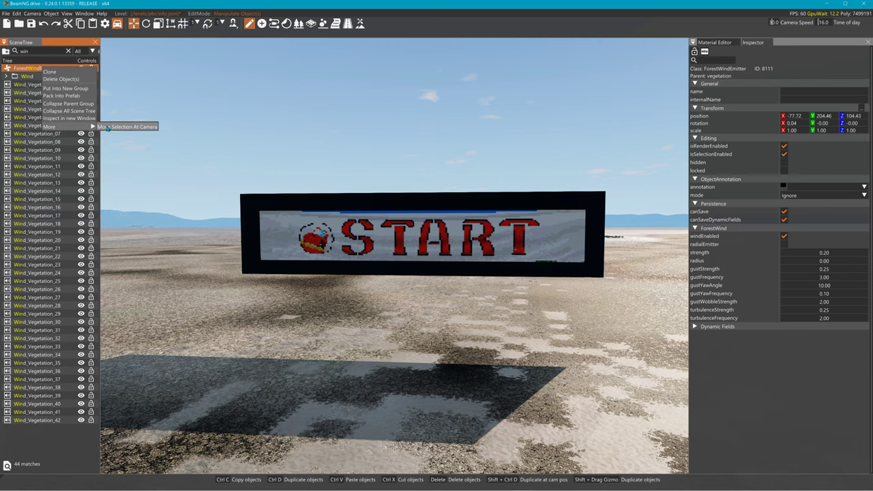
{"action": "left_click", "coordinate": [127, 127]}
- Examine the relocated wind emitter and its direction arrow beside the START sign from several angles
{"action": "key", "text": "w"}
{"action": "right_click_drag", "start_coordinate": [336, 214], "coordinate": [206, 318]}
{"action": "key", "text": "d"}
{"action": "key", "text": "a"}
{"action": "key", "text": "d"}
{"action": "key", "text": "a"}
{"action": "right_click_drag", "start_coordinate": [362, 341], "coordinate": [385, 318]}
{"action": "key", "text": "d"}
{"action": "key", "text": "w"}
{"action": "key", "text": "s"}
{"action": "key", "text": "a"}
{"action": "key", "text": "d"}
{"action": "key", "text": "w"}
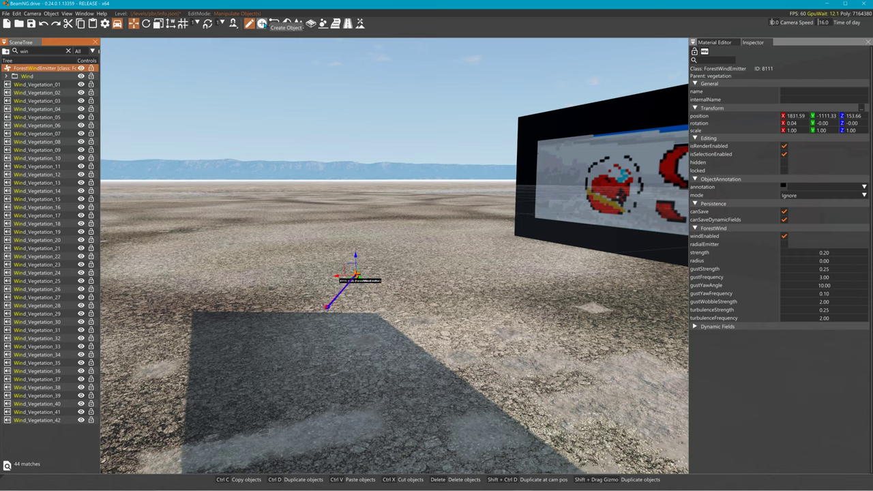
- Create a new object of class ForestWindEmitter
{"action": "left_click", "coordinate": [261, 24]}
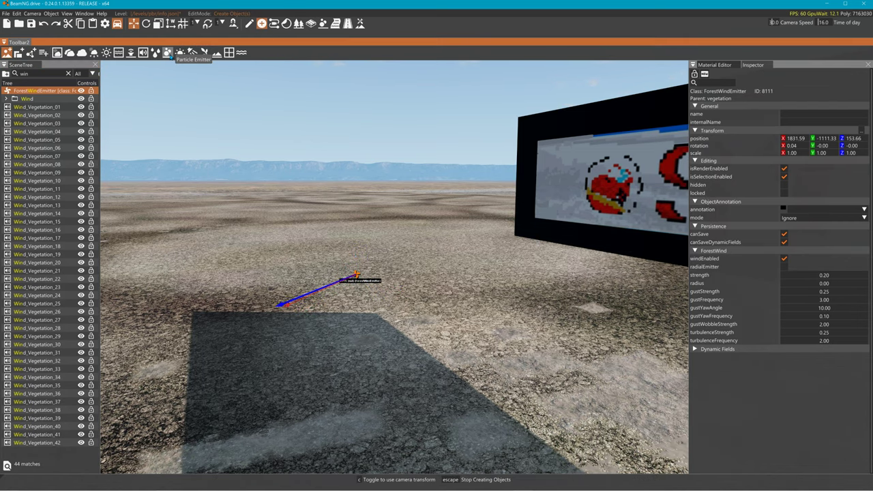
{"action": "left_click", "coordinate": [43, 52]}
{"action": "left_click", "coordinate": [96, 53]}
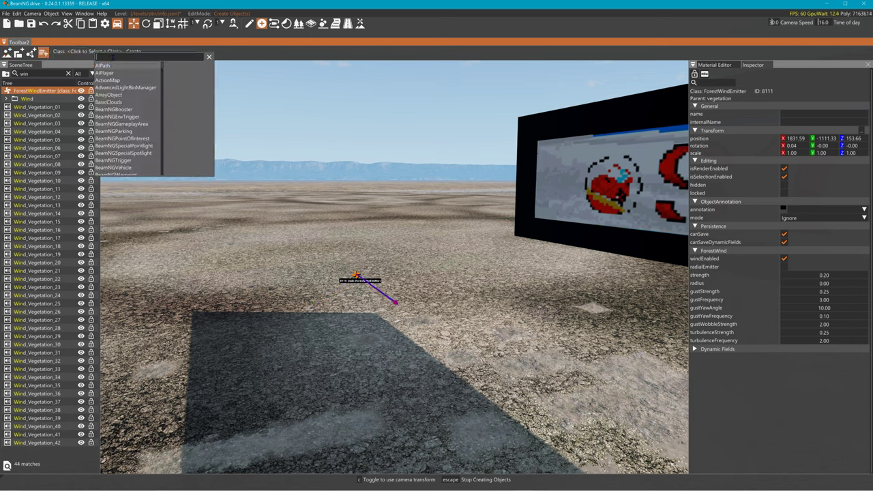
{"action": "type", "text": "wind"}
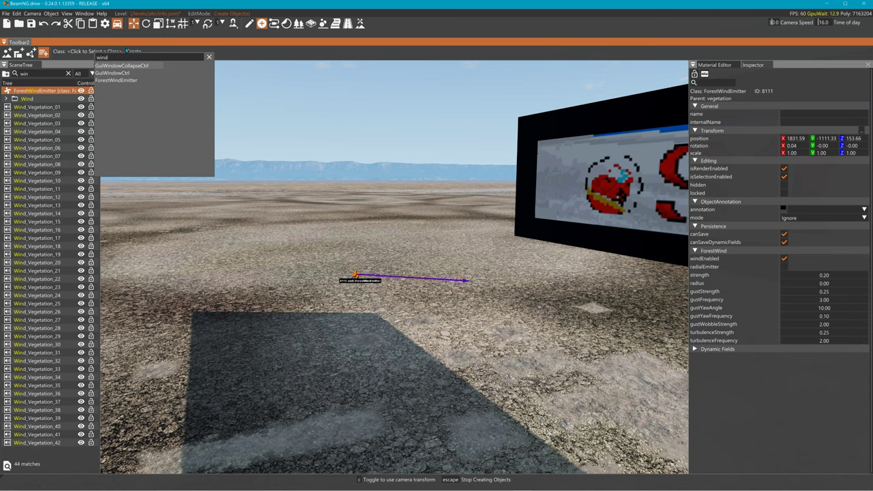
{"action": "left_click", "coordinate": [114, 81]}
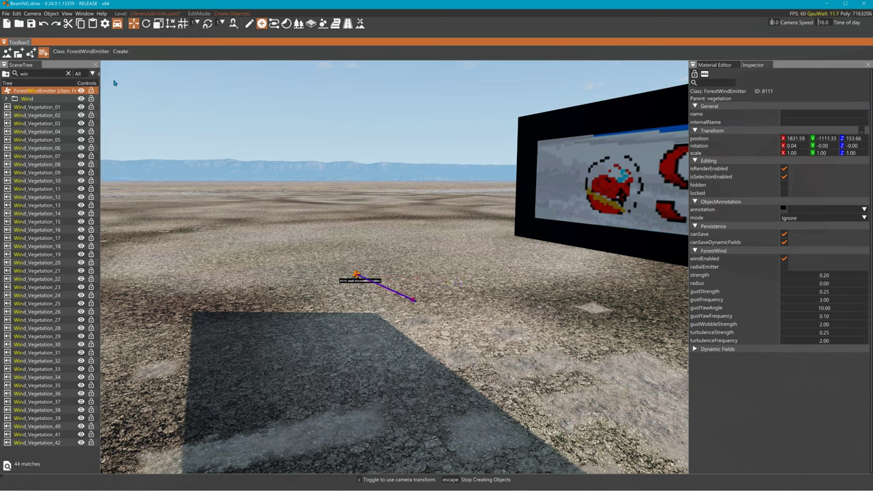
{"action": "left_click", "coordinate": [120, 51]}
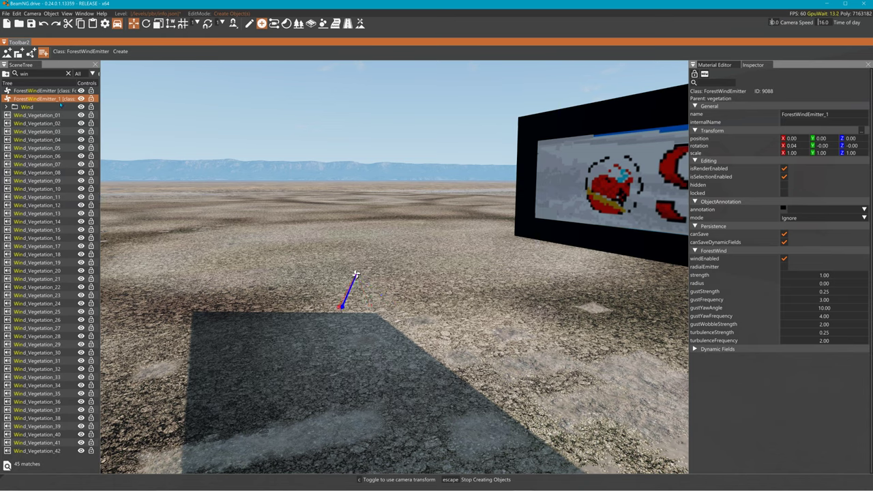
- Move the new ForestWindEmitter to the camera position near the START sign
{"action": "right_click", "coordinate": [57, 100]}
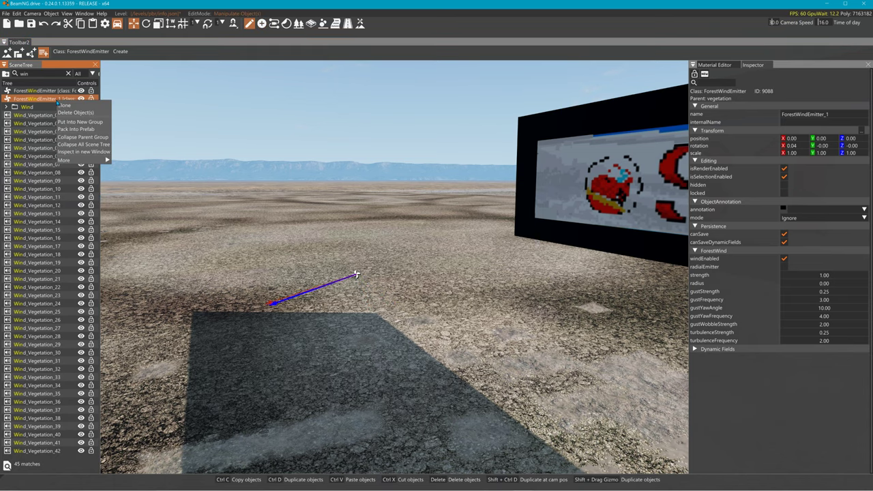
{"action": "mouse_move", "coordinate": [78, 161]}
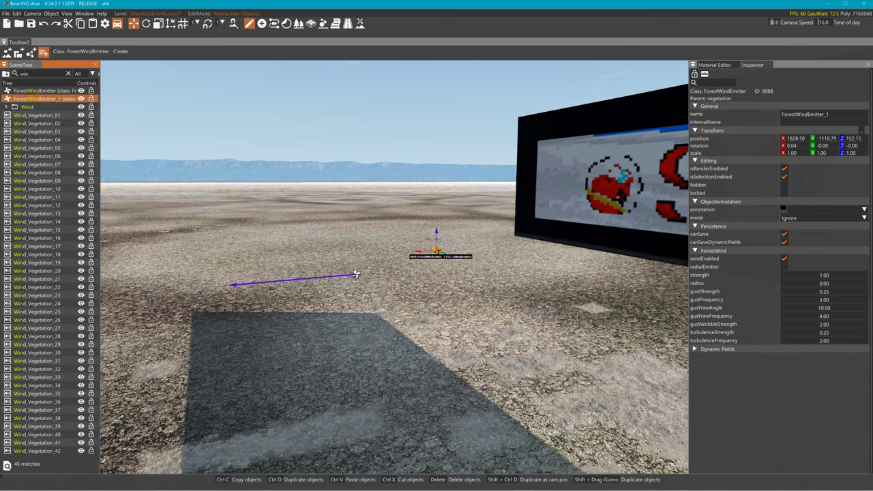
{"action": "left_click", "coordinate": [142, 161]}
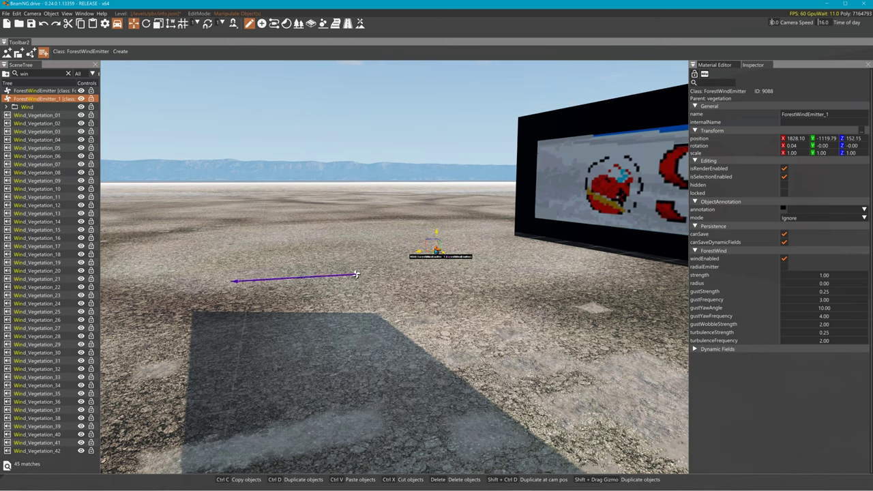
{"action": "key", "text": "Delete"}
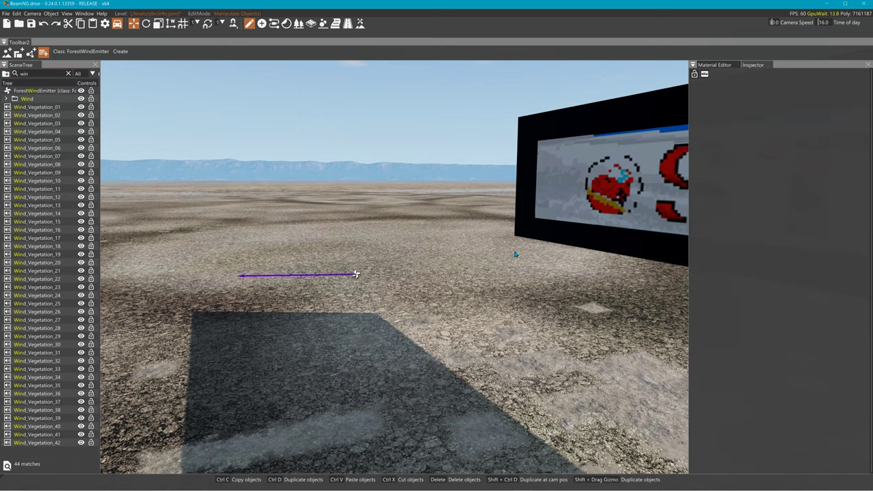
{"action": "mouse_move", "coordinate": [521, 254]}
{"action": "right_mouse_down"}
{"action": "mouse_move", "coordinate": [682, 254]}
{"action": "mouse_move", "coordinate": [521, 254]}
{"action": "right_mouse_up"}
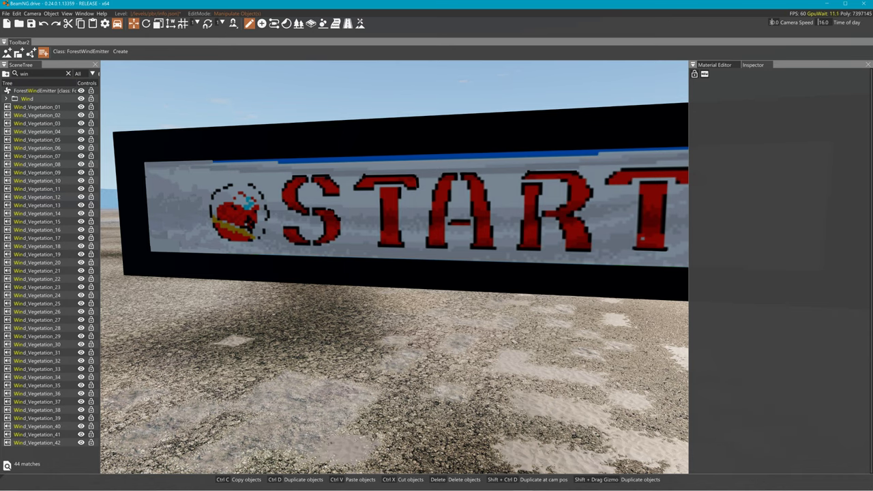
{"action": "key", "text": "ctrl+z"}
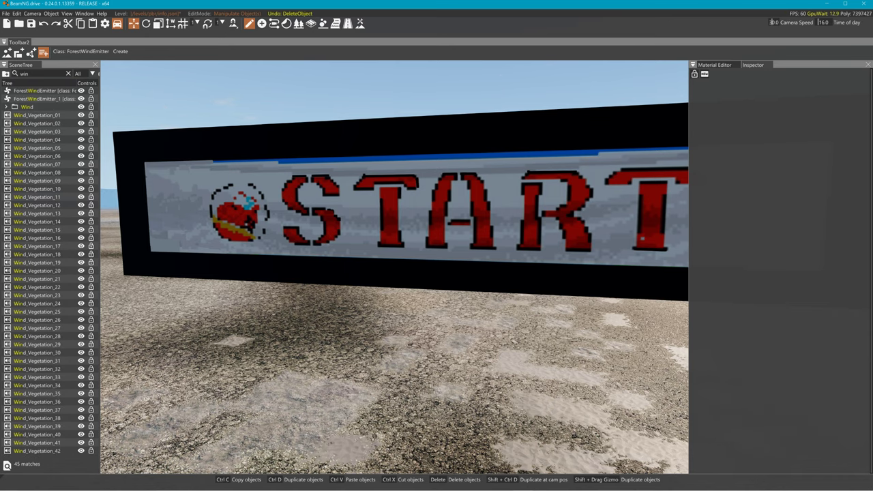
- Delete the original ForestWindEmitter beside the START sign, keeping only the newly created one
{"action": "right_click_drag", "start_coordinate": [641, 238], "coordinate": [420, 262]}
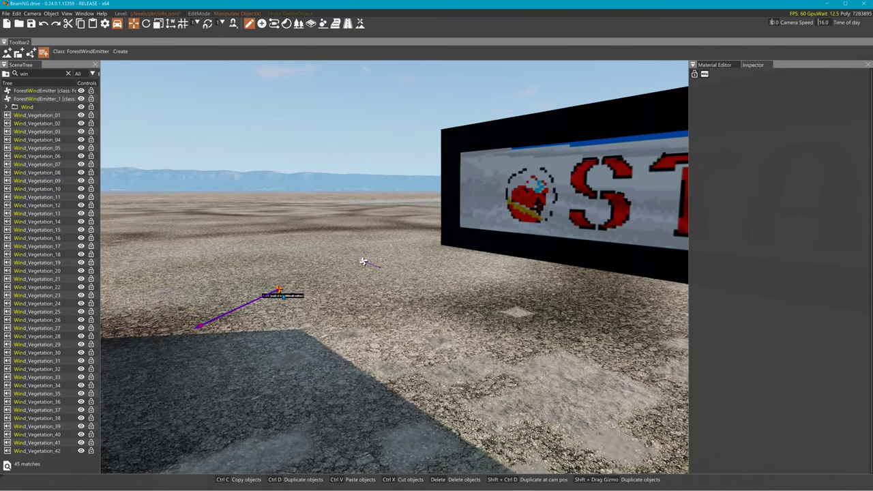
{"action": "left_click", "coordinate": [278, 290]}
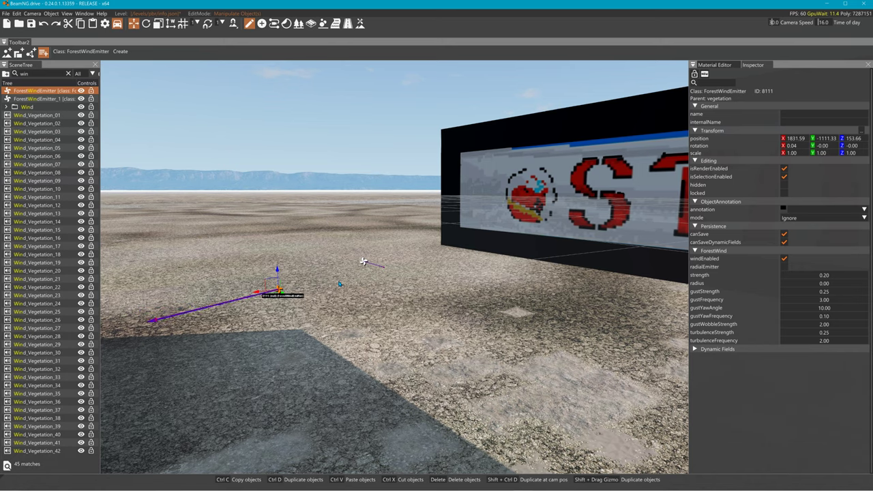
{"action": "key", "text": "Delete"}
{"action": "right_click_drag", "start_coordinate": [404, 278], "coordinate": [551, 254]}
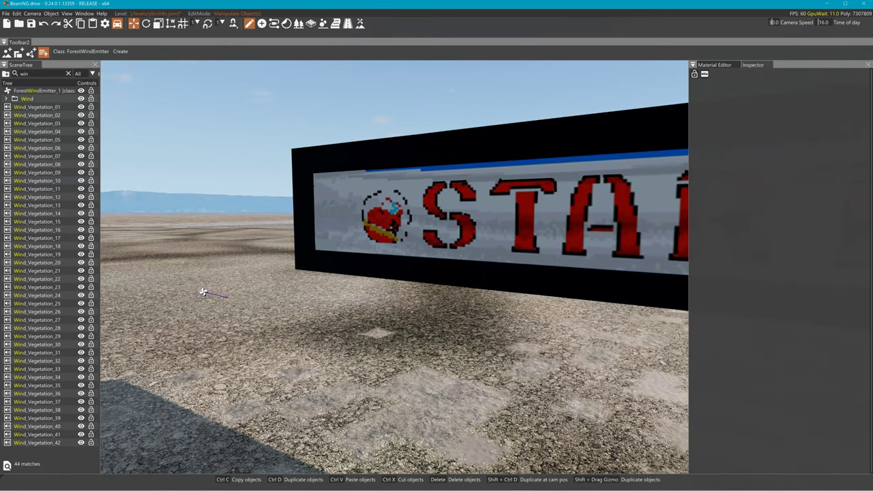
{"action": "right_click_drag", "start_coordinate": [404, 277], "coordinate": [437, 277]}
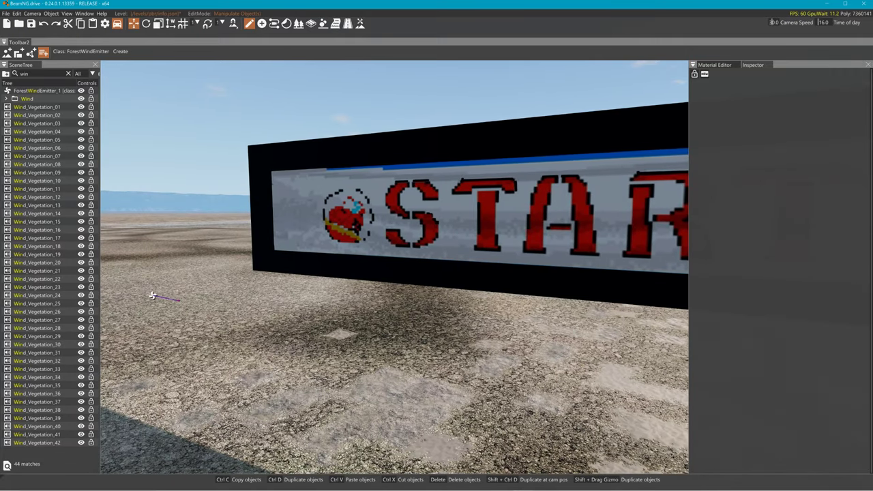
- Set the remaining wind emitter's strength to 1.90
{"action": "left_click", "coordinate": [153, 296]}
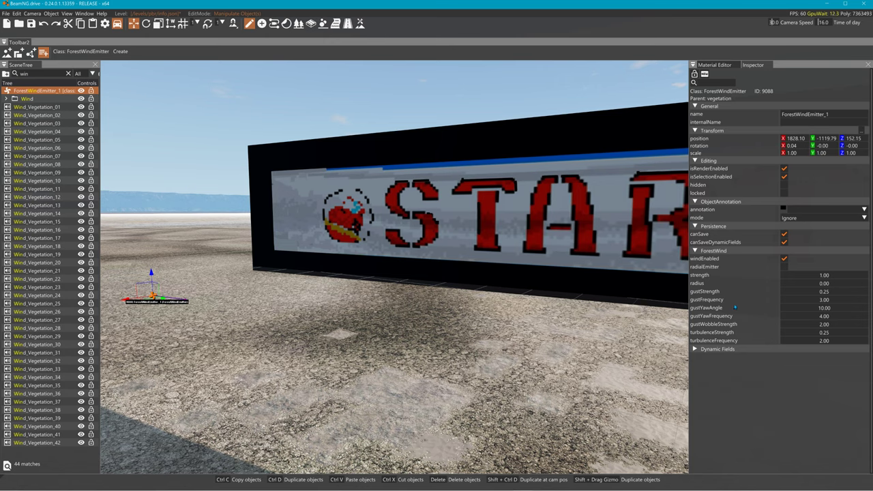
{"action": "left_click", "coordinate": [807, 277]}
{"action": "mouse_move", "coordinate": [807, 277]}
{"action": "left_mouse_down"}
{"action": "mouse_move", "coordinate": [828, 277]}
{"action": "mouse_move", "coordinate": [811, 286]}
{"action": "left_mouse_up"}
- Examine the START sign's swaying motion up close and from farther back
{"action": "right_click_drag", "start_coordinate": [596, 275], "coordinate": [536, 278]}
{"action": "key", "text": "d"}
{"action": "key", "text": "d"}
{"action": "key", "text": "d"}
{"action": "key", "text": "w"}
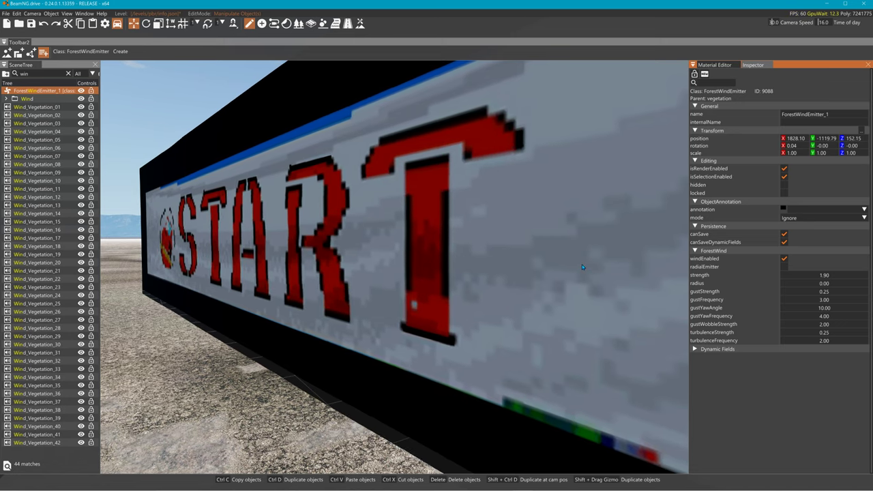
{"action": "key", "text": "s"}
{"action": "right_click_drag", "start_coordinate": [578, 268], "coordinate": [640, 271]}
{"action": "key", "text": "s"}
{"action": "key", "text": "a"}
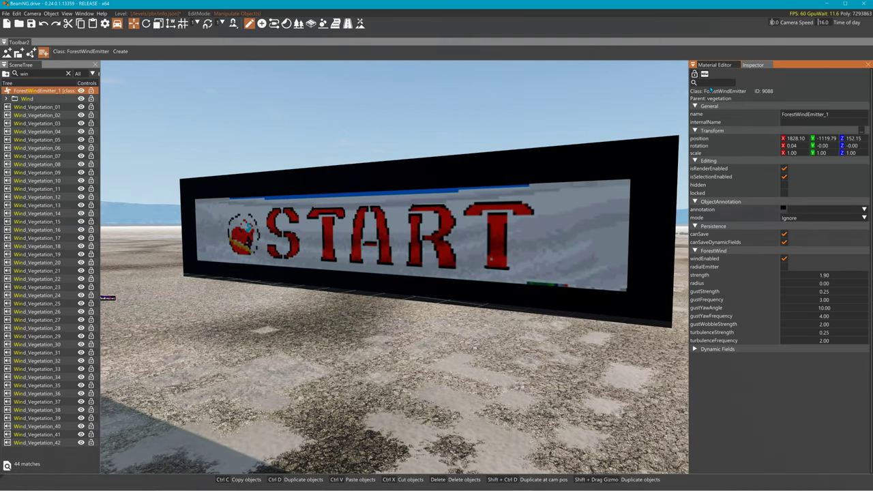
- Load the START sign's material in the Material Editor and inspect its animation and Advanced - All Layers properties
{"action": "left_click", "coordinate": [717, 65]}
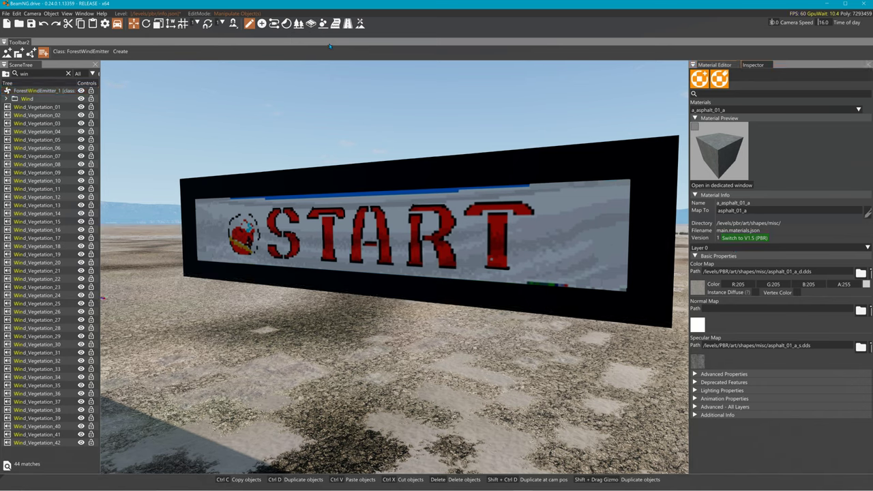
{"action": "left_click", "coordinate": [300, 25]}
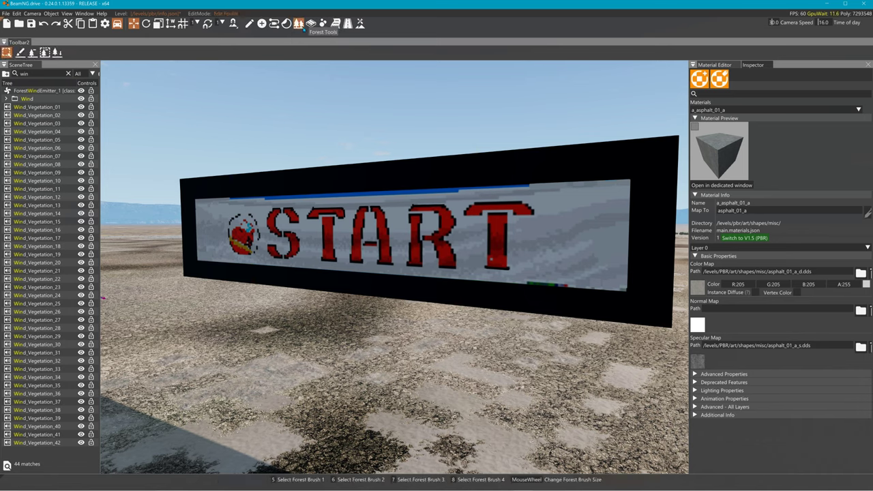
{"action": "left_click", "coordinate": [415, 256]}
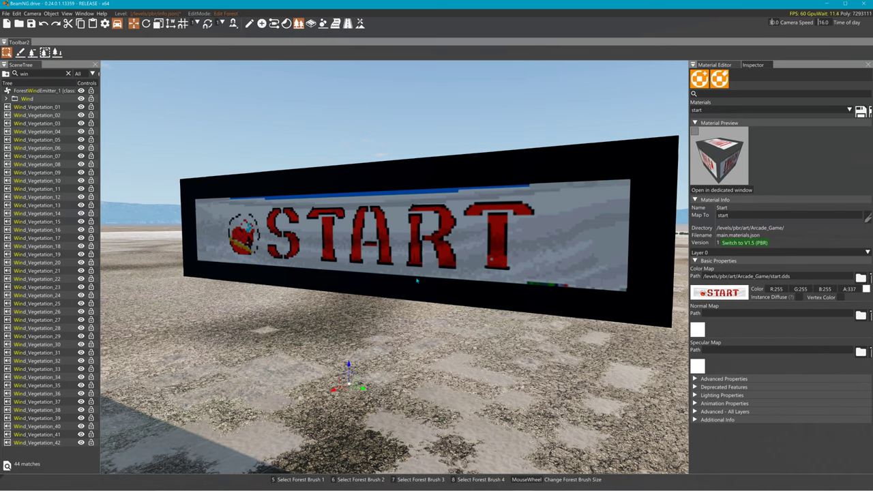
{"action": "left_click", "coordinate": [694, 403]}
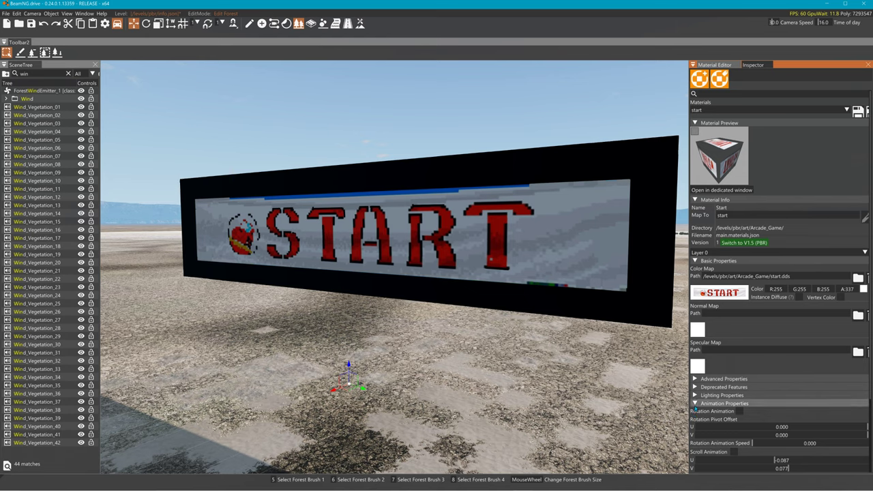
{"action": "left_click", "coordinate": [694, 404]}
{"action": "left_click", "coordinate": [694, 412]}
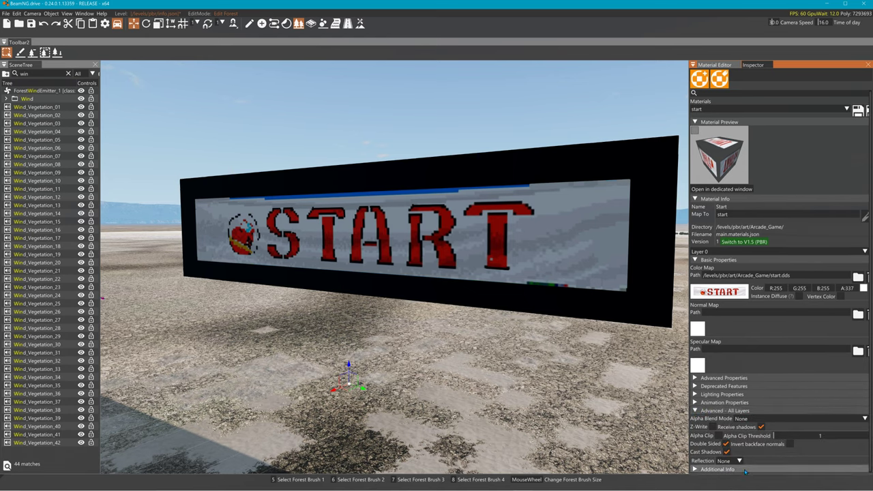
- Enable Alpha Clip on the start material and save the level
{"action": "left_click", "coordinate": [718, 435]}
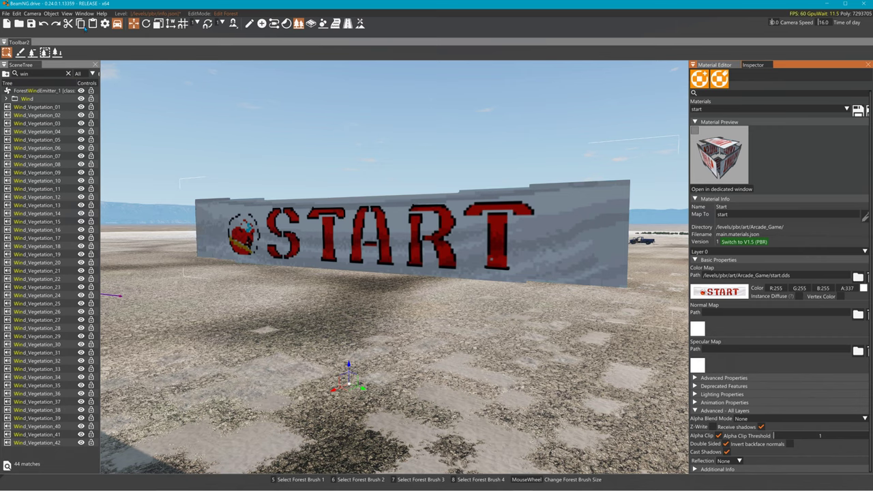
{"action": "left_click", "coordinate": [31, 23]}
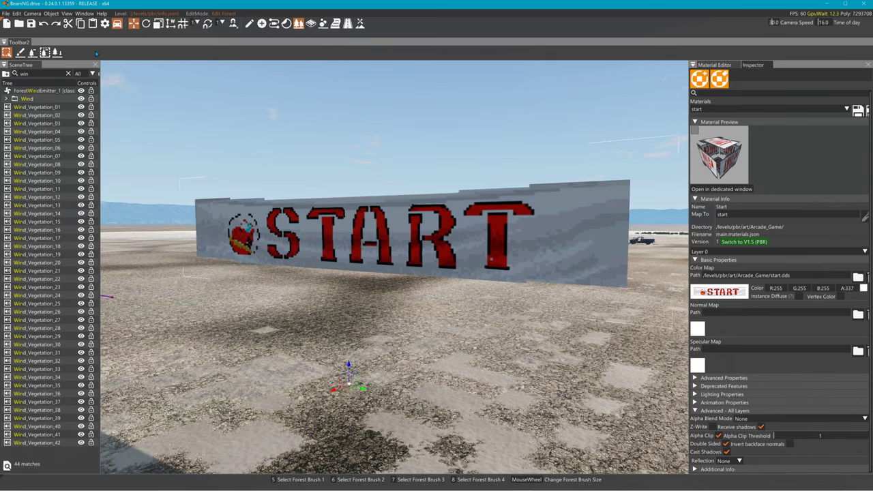
- Find the Start_Sign2 mesh in the Forest Editor's mesh list and inspect its wind properties
{"action": "left_click", "coordinate": [20, 53]}
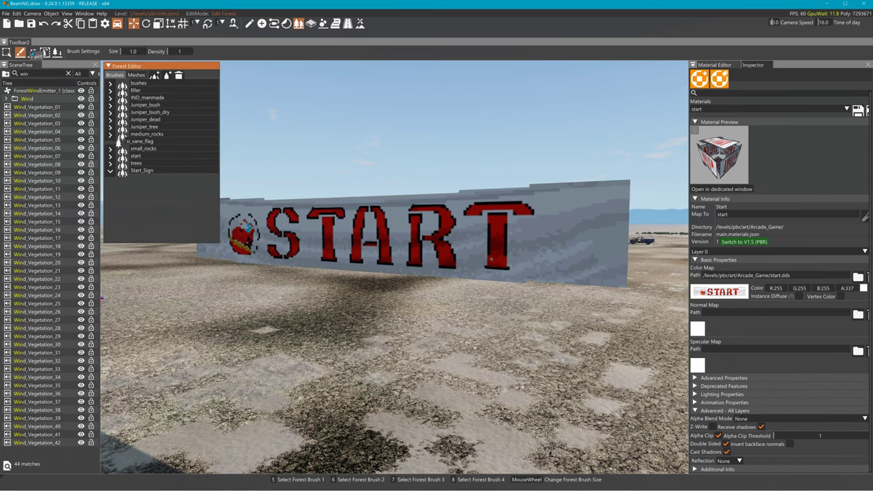
{"action": "left_click", "coordinate": [136, 75]}
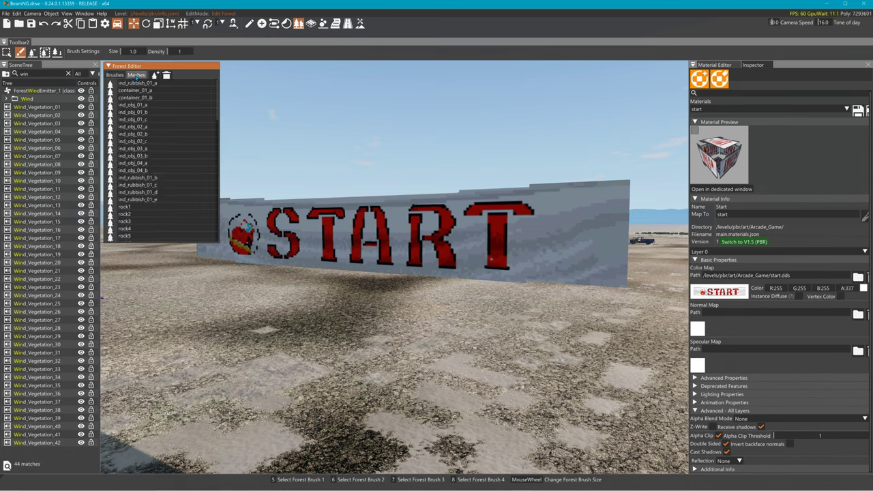
{"action": "scroll", "coordinate": [140, 130], "scroll_direction": "down", "scroll_amount": 5}
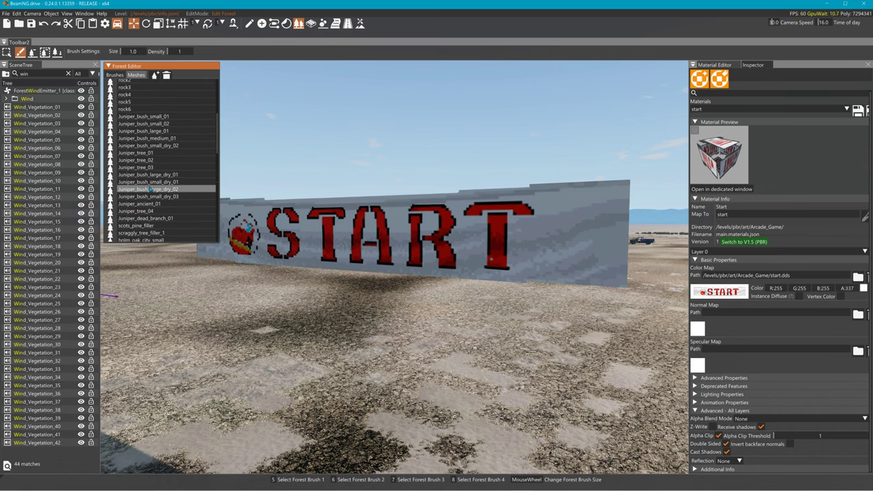
{"action": "scroll", "coordinate": [154, 172], "scroll_direction": "down", "scroll_amount": 5}
{"action": "scroll", "coordinate": [154, 171], "scroll_direction": "down", "scroll_amount": 4}
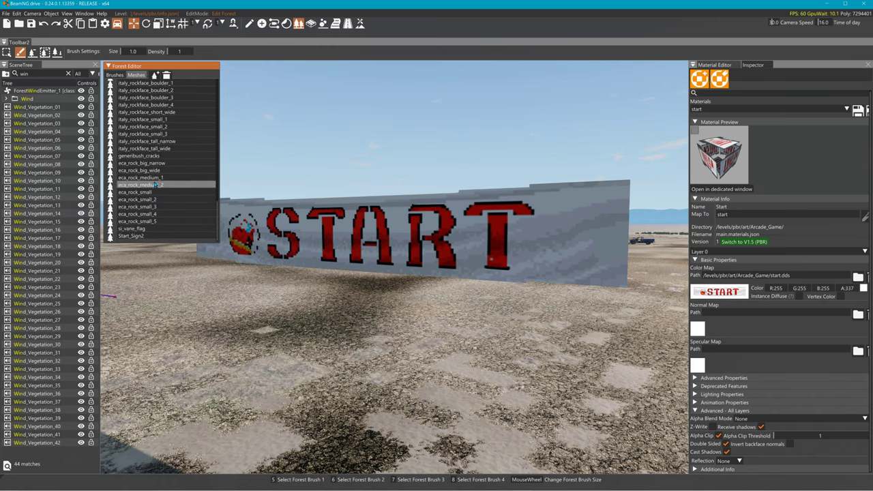
{"action": "scroll", "coordinate": [156, 185], "scroll_direction": "down", "scroll_amount": 4}
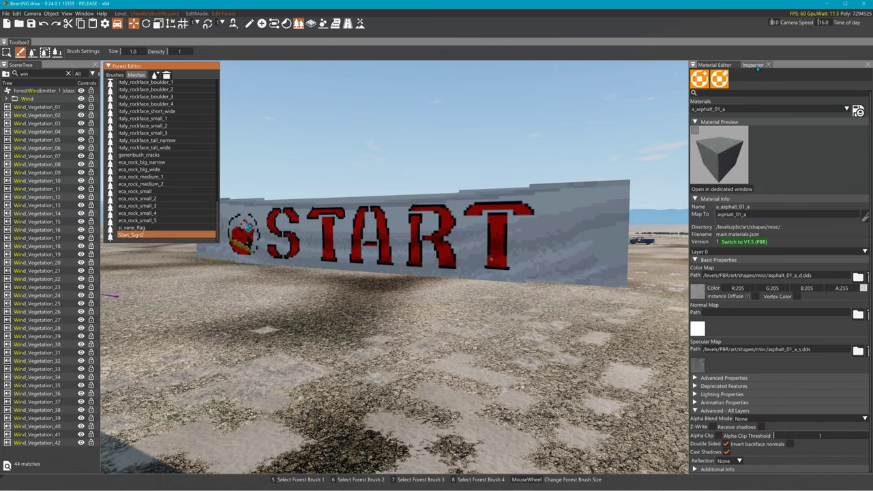
{"action": "left_click", "coordinate": [753, 65]}
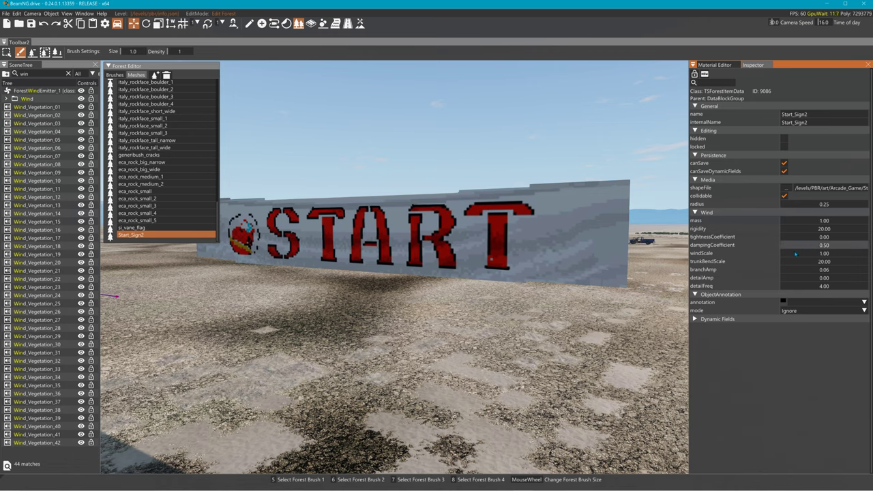
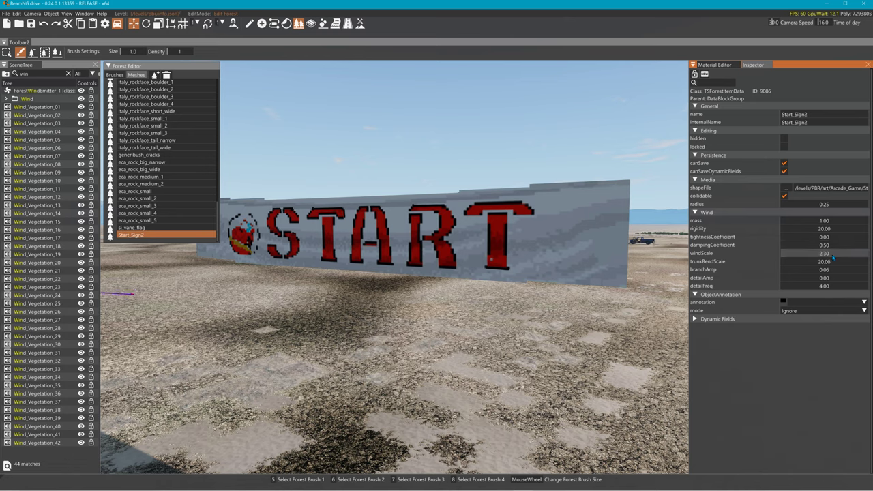
- Try a windScale of 2.30 and a detailAmp of -0.40 on Start_Sign2, and undo both changes
{"action": "left_click_drag", "start_coordinate": [823, 278], "coordinate": [830, 280]}
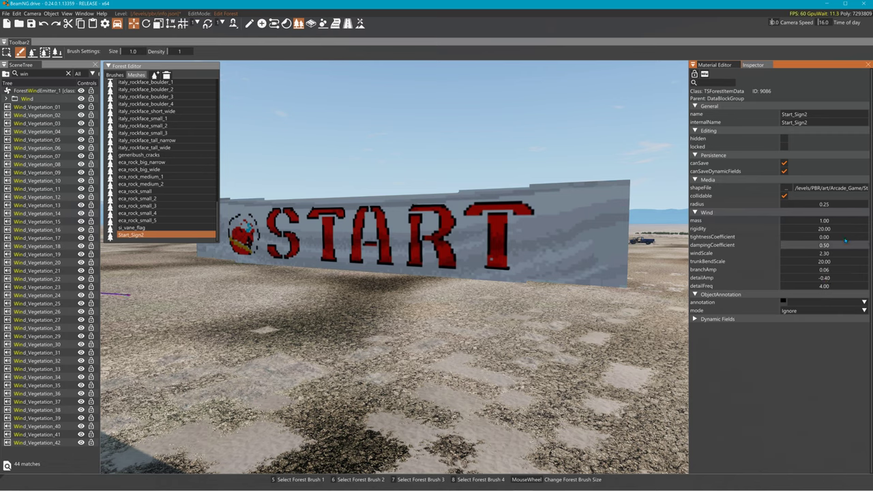
{"action": "key", "text": "ctrl+z"}
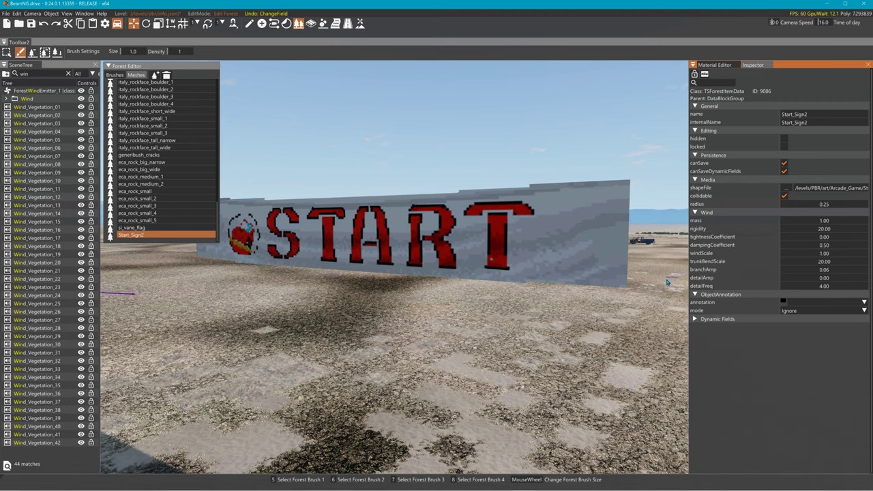
{"action": "right_click_drag", "start_coordinate": [664, 282], "coordinate": [399, 288]}
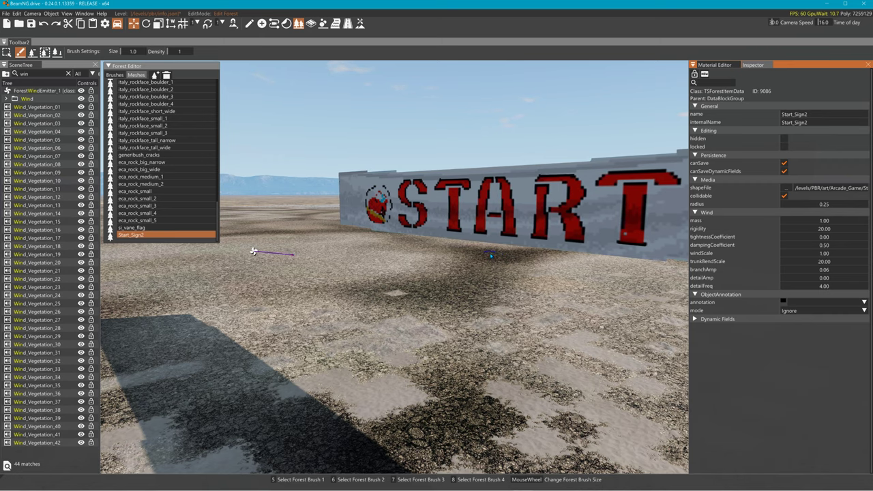
- Switch to Blender and display the sign's vertex colours in Vertex Paint mode with solid shading
{"action": "key", "text": "alt+Tab"}
{"action": "key", "text": "alt+Tab"}
{"action": "middle_click_drag", "start_coordinate": [309, 106], "coordinate": [174, 77]}
{"action": "left_click", "coordinate": [42, 24]}
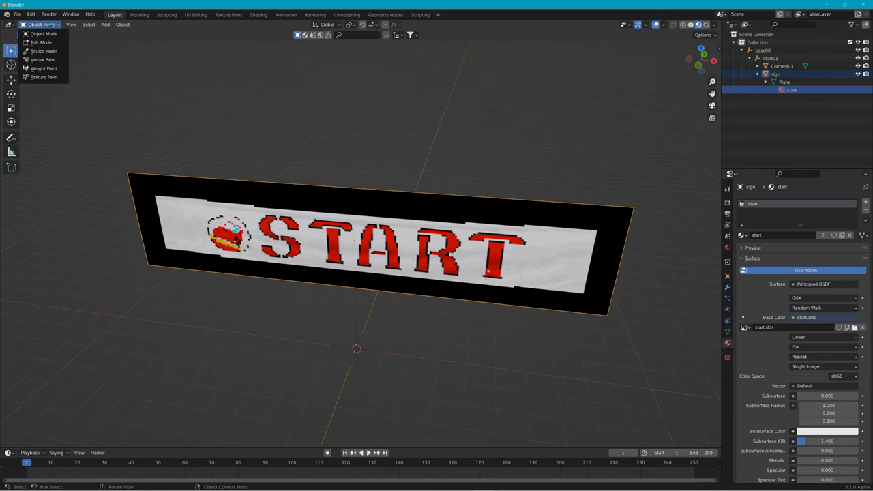
{"action": "left_click", "coordinate": [49, 62]}
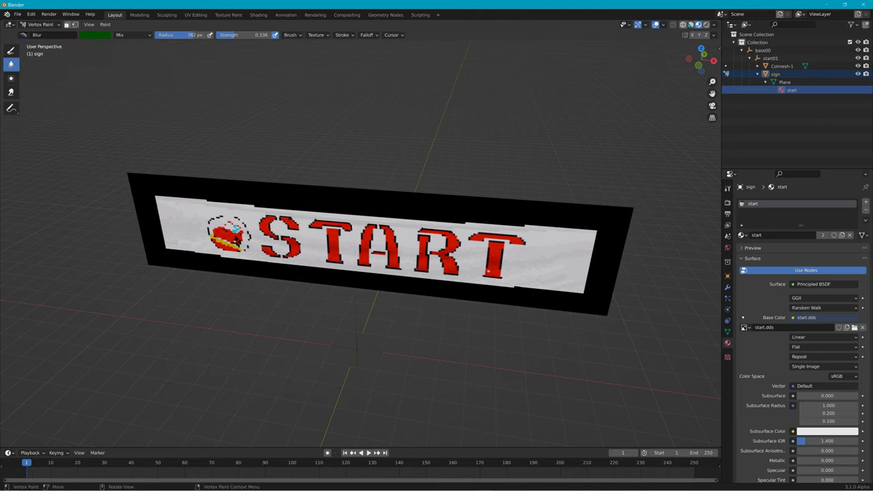
{"action": "left_click", "coordinate": [690, 25]}
{"action": "middle_click_drag", "start_coordinate": [347, 164], "coordinate": [367, 150]}
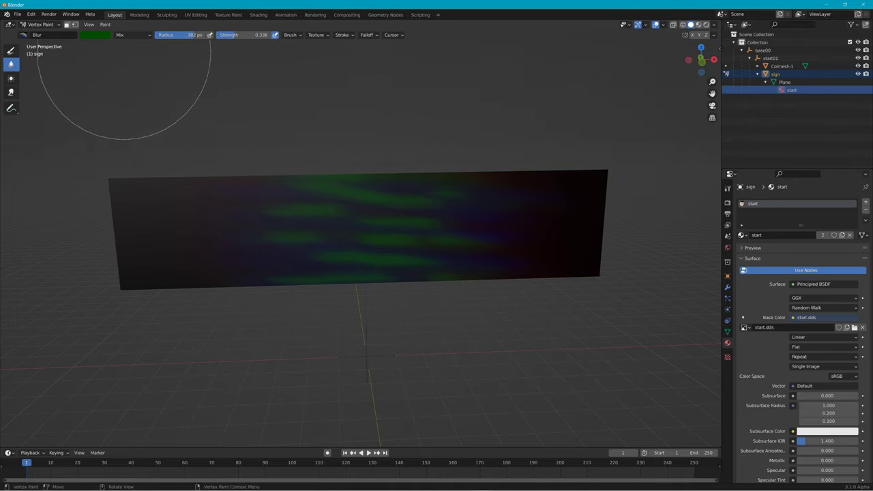
- Set the Blur brush to bright green at strength 1.000, and paint the sign's middle green with the Draw brush
{"action": "left_click", "coordinate": [100, 35]}
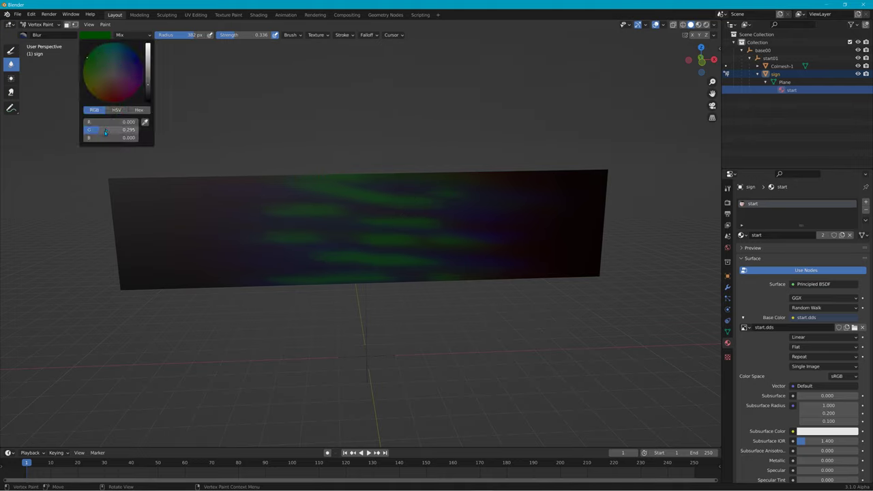
{"action": "left_click_drag", "start_coordinate": [102, 131], "coordinate": [139, 131]}
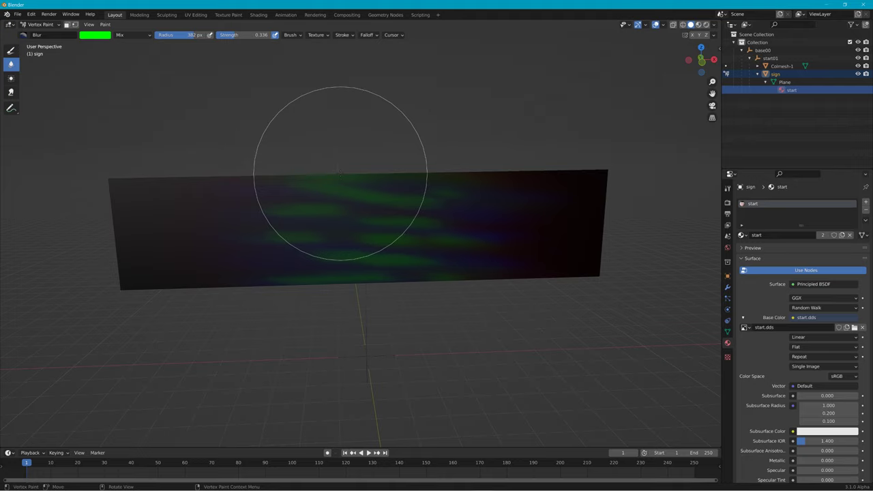
{"action": "left_click_drag", "start_coordinate": [247, 35], "coordinate": [278, 35]}
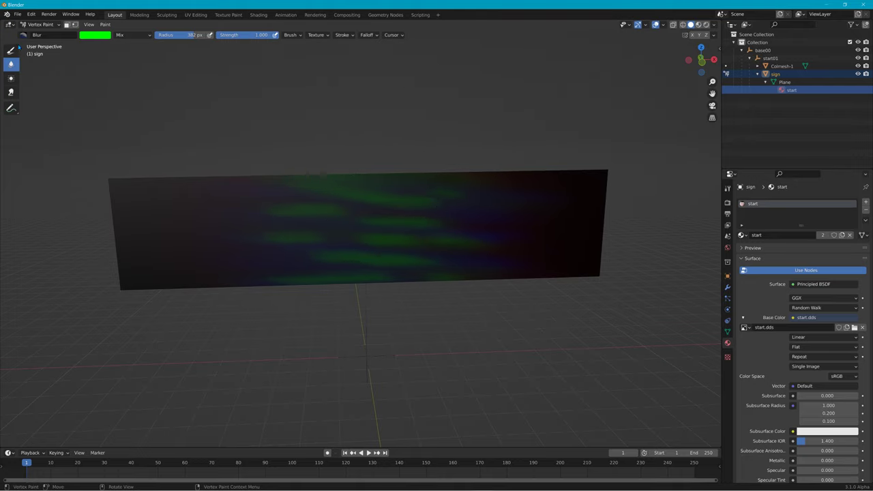
{"action": "left_click", "coordinate": [11, 50]}
{"action": "mouse_move", "coordinate": [337, 173]}
{"action": "left_mouse_down"}
{"action": "mouse_move", "coordinate": [355, 144]}
{"action": "mouse_move", "coordinate": [370, 185]}
{"action": "mouse_move", "coordinate": [361, 214]}
{"action": "mouse_move", "coordinate": [372, 232]}
{"action": "mouse_move", "coordinate": [361, 264]}
{"action": "mouse_move", "coordinate": [433, 285]}
{"action": "mouse_move", "coordinate": [439, 278]}
{"action": "mouse_move", "coordinate": [306, 207]}
{"action": "left_mouse_up"}
- Paint pure blue patches across the sign's central area with the Draw brush at a radius of 186 px
{"action": "left_click", "coordinate": [108, 35]}
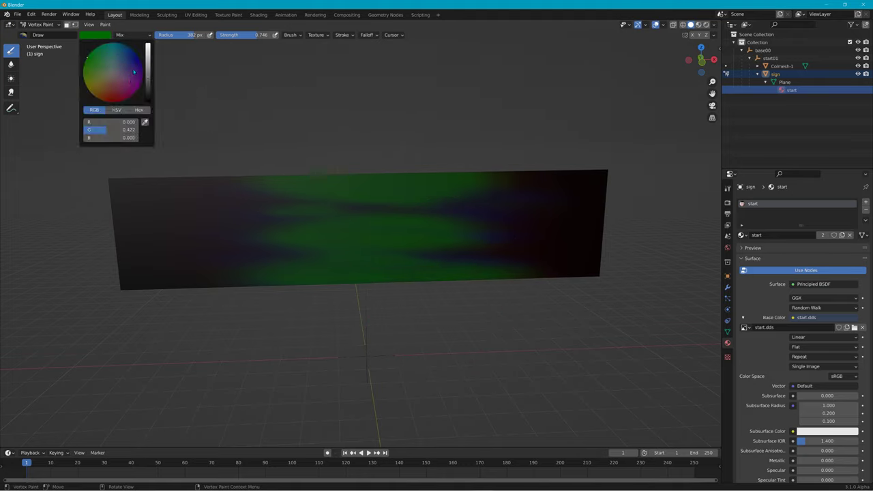
{"action": "mouse_move", "coordinate": [108, 131]}
{"action": "left_mouse_down"}
{"action": "mouse_move", "coordinate": [84, 130]}
{"action": "mouse_move", "coordinate": [134, 138]}
{"action": "left_mouse_up"}
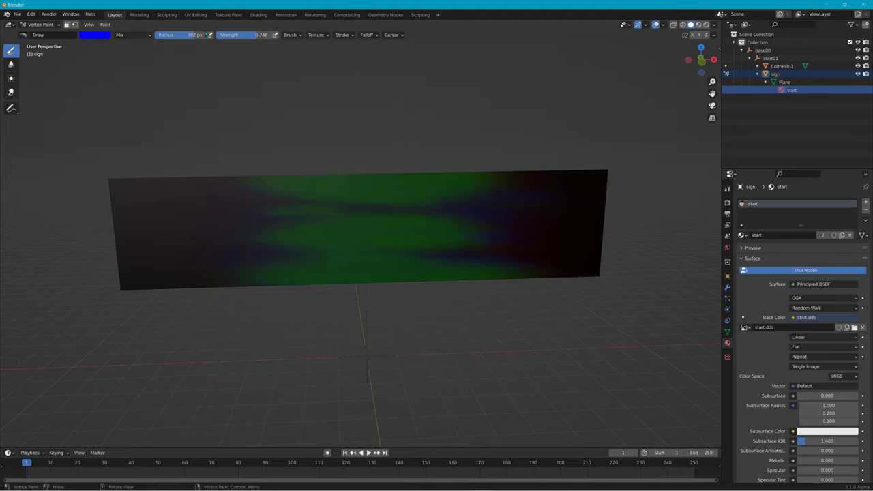
{"action": "left_click_drag", "start_coordinate": [203, 35], "coordinate": [178, 35]}
{"action": "left_click_drag", "start_coordinate": [220, 208], "coordinate": [254, 200]}
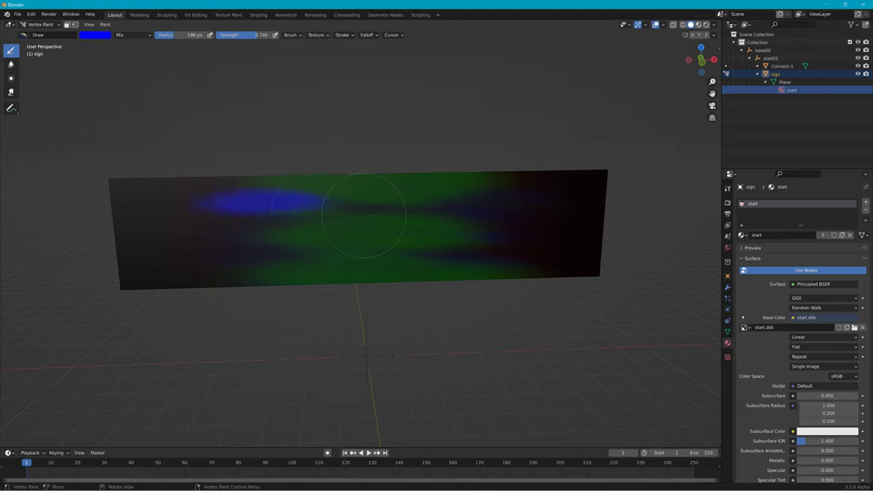
{"action": "left_click_drag", "start_coordinate": [375, 215], "coordinate": [491, 203]}
{"action": "left_click_drag", "start_coordinate": [416, 253], "coordinate": [504, 255]}
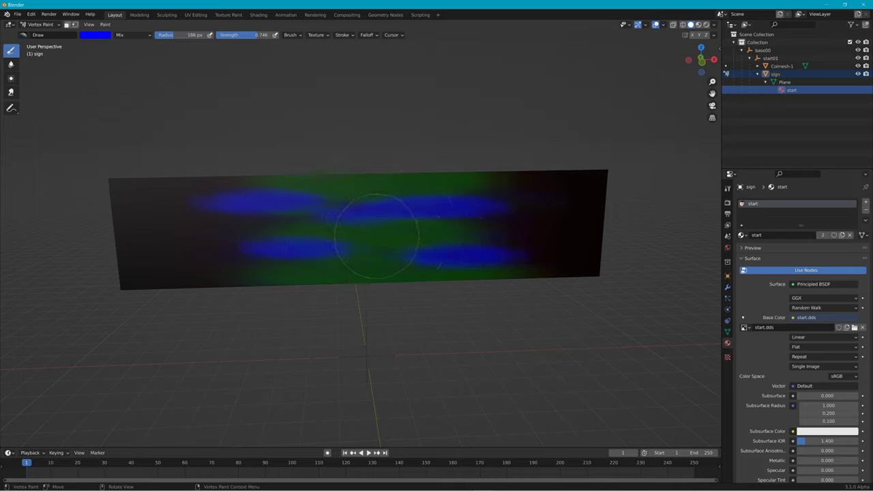
{"action": "left_click_drag", "start_coordinate": [351, 274], "coordinate": [368, 278]}
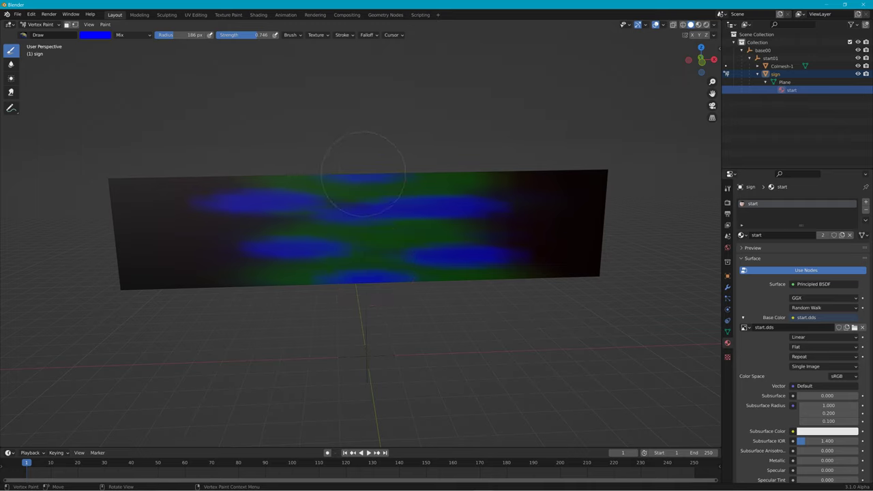
- Paint dark red patches toward both ends of the coloured area, and blend the vertex colours with a 228 px Blur brush
{"action": "left_click", "coordinate": [105, 34]}
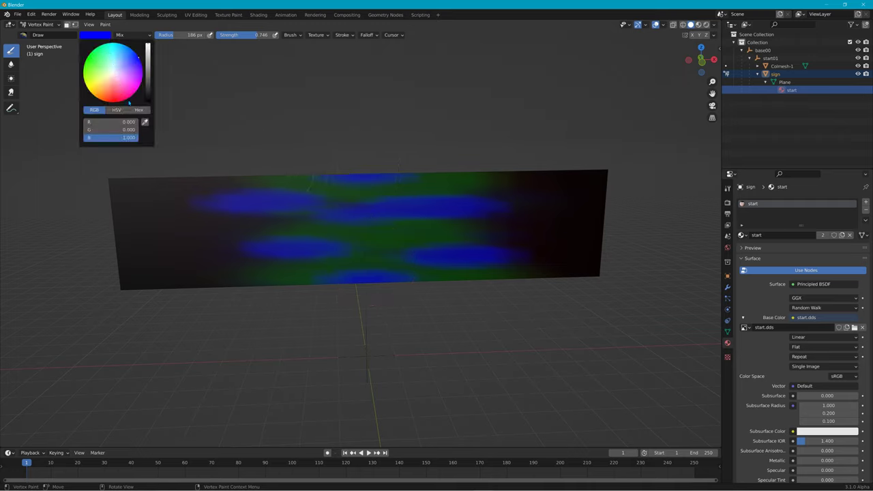
{"action": "mouse_move", "coordinate": [107, 137]}
{"action": "left_mouse_down"}
{"action": "mouse_move", "coordinate": [52, 137]}
{"action": "mouse_move", "coordinate": [89, 122]}
{"action": "mouse_move", "coordinate": [137, 121]}
{"action": "mouse_move", "coordinate": [107, 121]}
{"action": "left_mouse_up"}
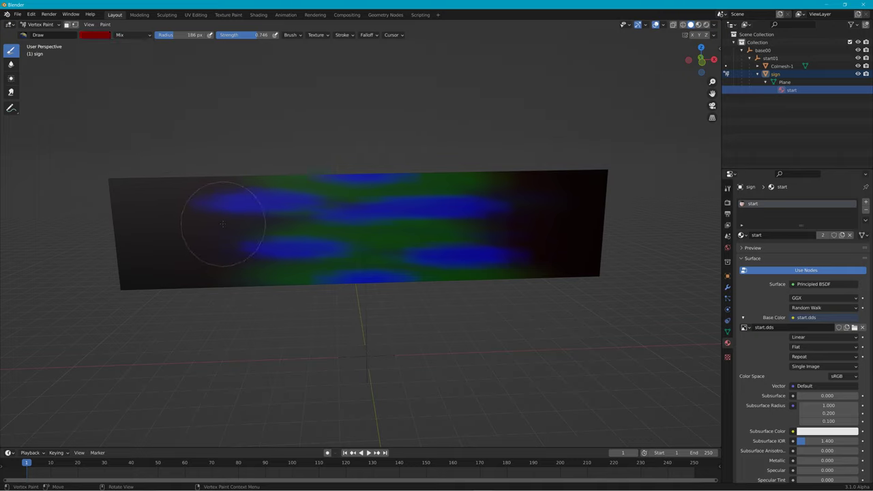
{"action": "mouse_move", "coordinate": [222, 225]}
{"action": "left_mouse_down"}
{"action": "mouse_move", "coordinate": [218, 189]}
{"action": "mouse_move", "coordinate": [237, 257]}
{"action": "left_mouse_up"}
{"action": "mouse_move", "coordinate": [525, 185]}
{"action": "left_mouse_down"}
{"action": "mouse_move", "coordinate": [511, 204]}
{"action": "mouse_move", "coordinate": [491, 195]}
{"action": "mouse_move", "coordinate": [487, 243]}
{"action": "mouse_move", "coordinate": [508, 266]}
{"action": "mouse_move", "coordinate": [510, 195]}
{"action": "mouse_move", "coordinate": [485, 172]}
{"action": "left_mouse_up"}
{"action": "left_click_drag", "start_coordinate": [210, 259], "coordinate": [211, 273]}
{"action": "left_click", "coordinate": [11, 66]}
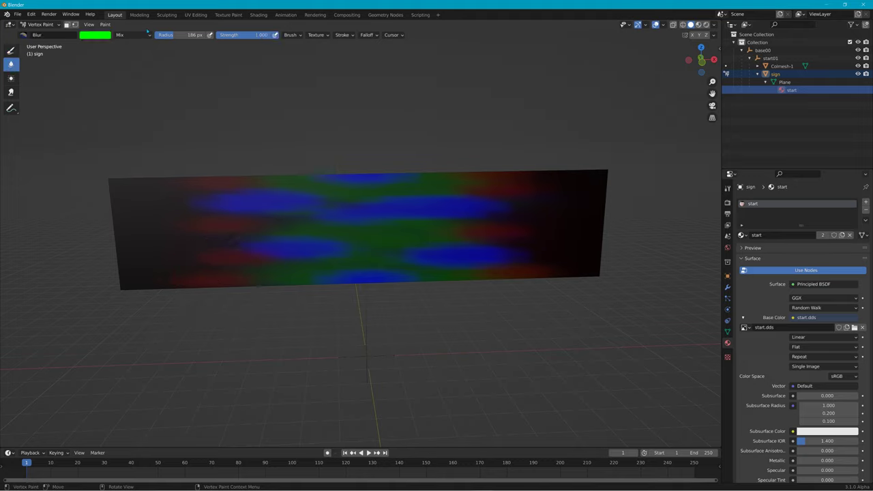
{"action": "mouse_move", "coordinate": [225, 146]}
{"action": "left_mouse_down"}
{"action": "mouse_move", "coordinate": [312, 202]}
{"action": "mouse_move", "coordinate": [370, 140]}
{"action": "mouse_move", "coordinate": [460, 180]}
{"action": "mouse_move", "coordinate": [493, 200]}
{"action": "mouse_move", "coordinate": [514, 317]}
{"action": "mouse_move", "coordinate": [311, 227]}
{"action": "mouse_move", "coordinate": [204, 156]}
{"action": "mouse_move", "coordinate": [199, 314]}
{"action": "mouse_move", "coordinate": [341, 253]}
{"action": "mouse_move", "coordinate": [467, 315]}
{"action": "mouse_move", "coordinate": [512, 168]}
{"action": "left_mouse_up"}
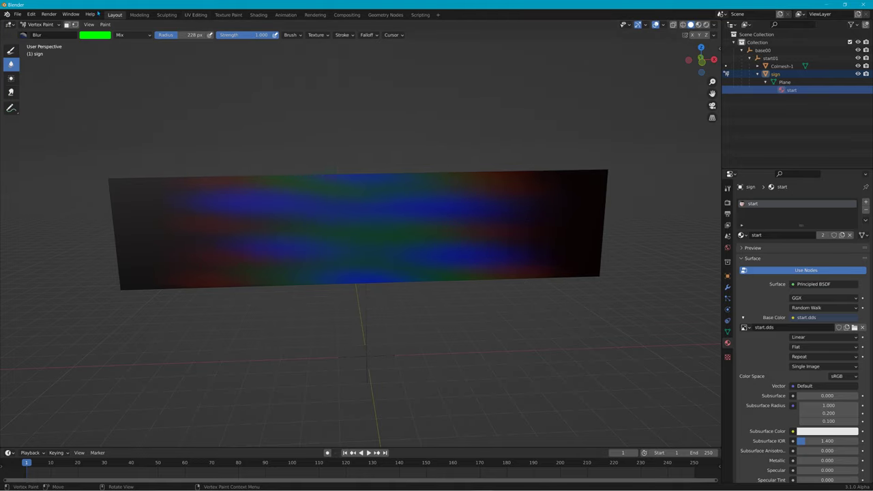
- Examine the sign's mesh density in X-ray and wireframe display, and return to material preview shading
{"action": "left_click", "coordinate": [673, 24]}
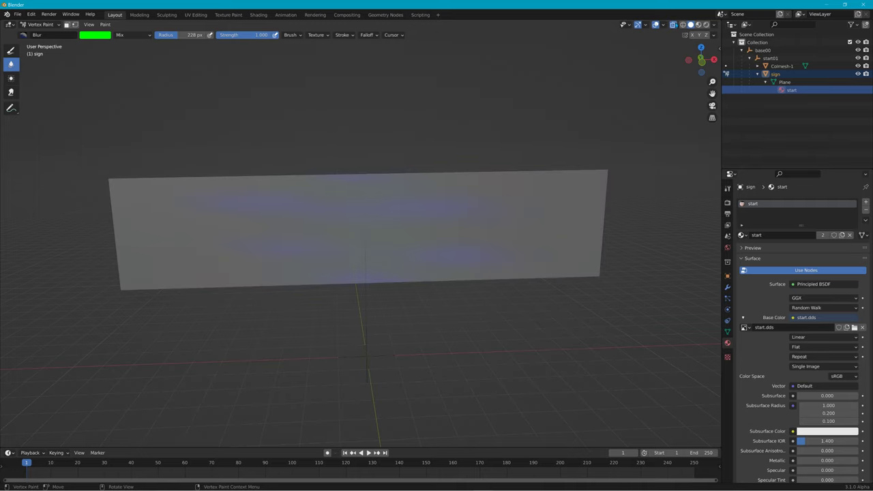
{"action": "left_click", "coordinate": [682, 25]}
{"action": "left_click", "coordinate": [673, 24]}
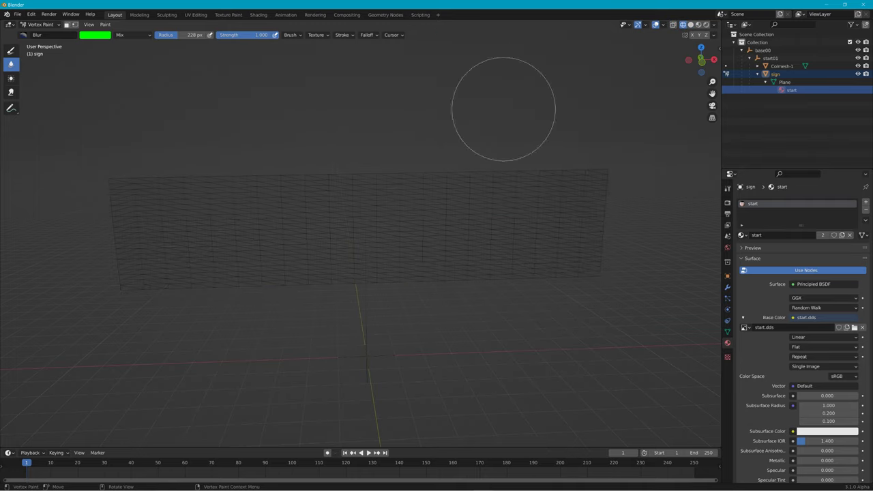
{"action": "left_click", "coordinate": [697, 25]}
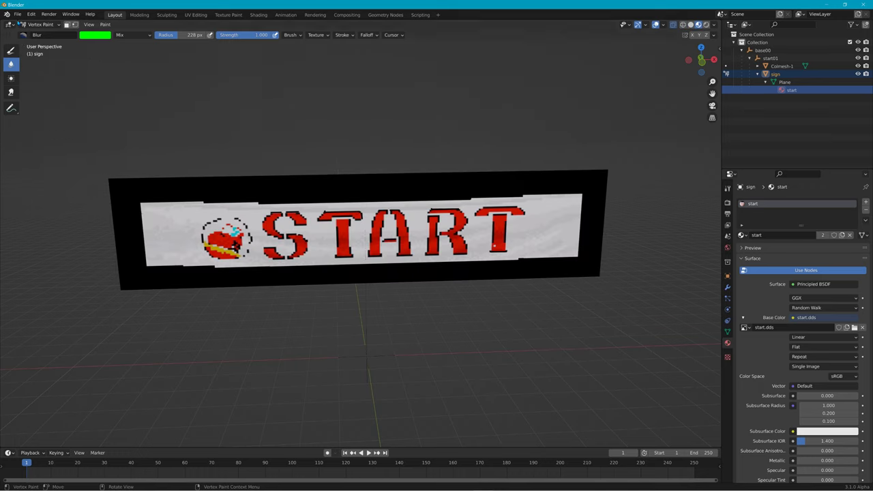
- Delete the Colmesh-1 object from the start01 hierarchy and select the sign
{"action": "left_click", "coordinate": [17, 15]}
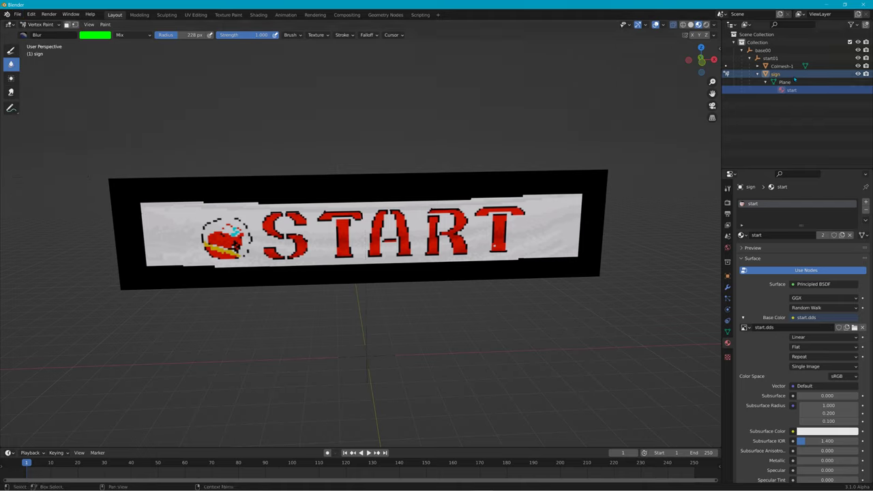
{"action": "left_click", "coordinate": [789, 66]}
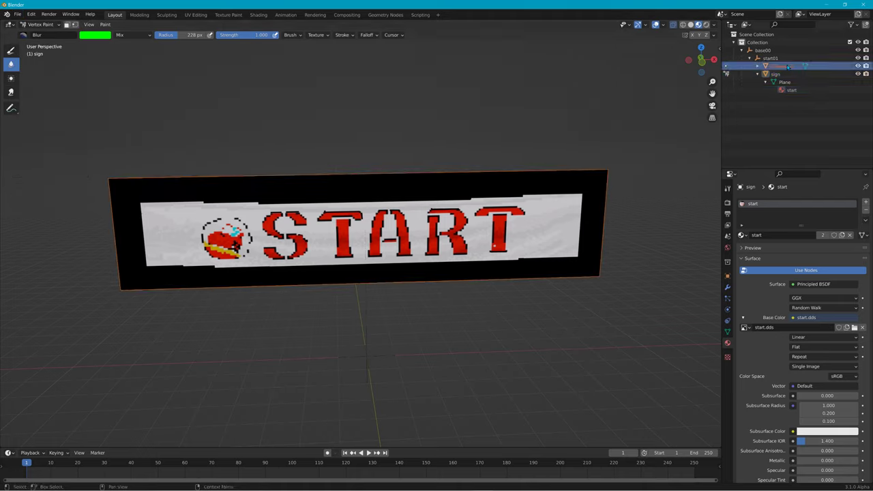
{"action": "key", "text": "x"}
{"action": "left_click", "coordinate": [785, 66]}
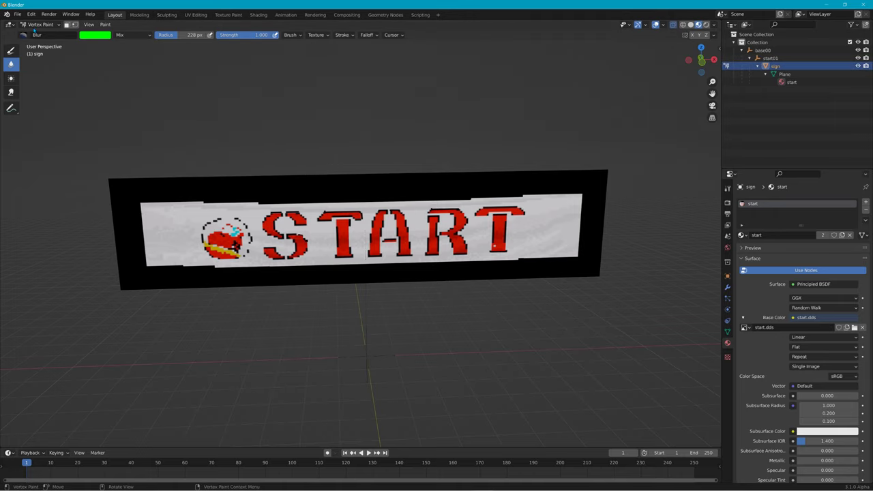
- Choose the Draw brush and return the sign from Vertex Paint to Object Mode
{"action": "left_click", "coordinate": [10, 51]}
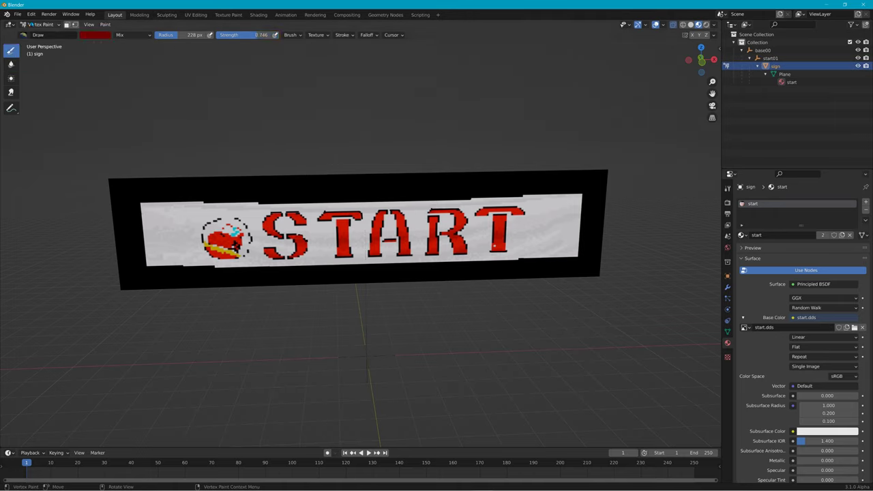
{"action": "left_click", "coordinate": [40, 25]}
{"action": "left_click", "coordinate": [37, 31]}
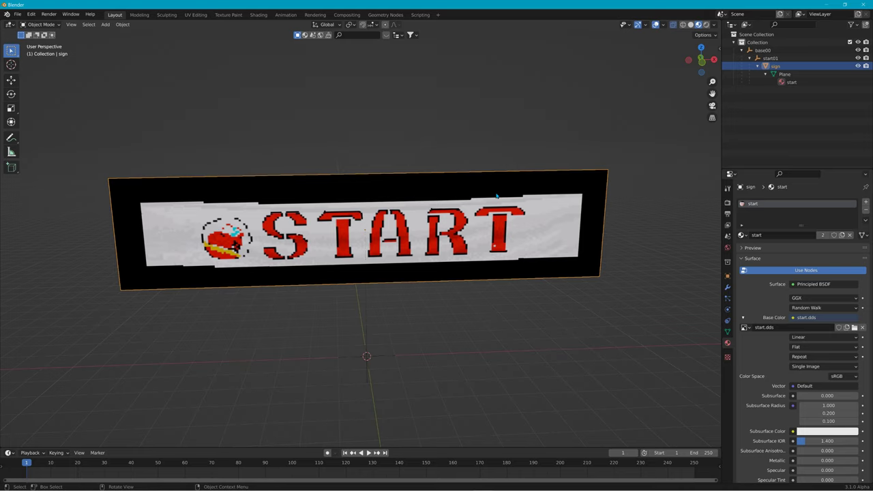
- Duplicate the sign in place and rename the copy Colmesh-1
{"action": "key", "text": "shift+d"}
{"action": "key", "text": "Escape"}
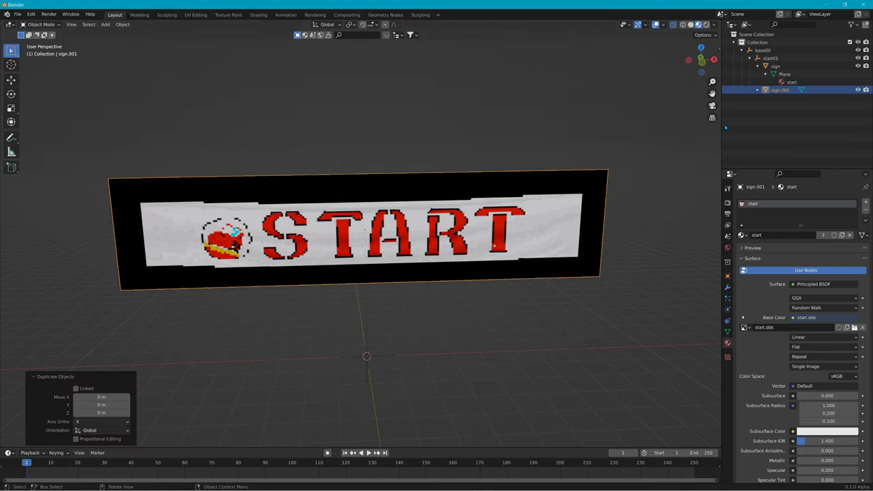
{"action": "double_click", "coordinate": [779, 89]}
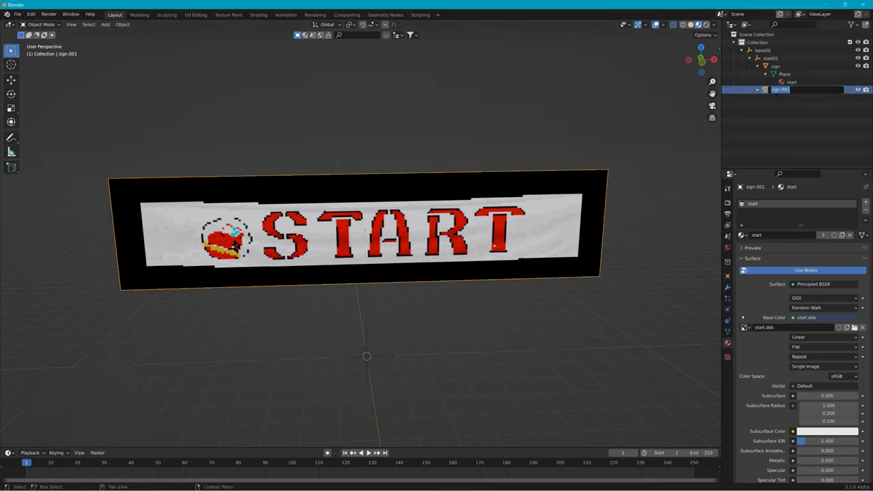
{"action": "type", "text": "Colmesh-1"}
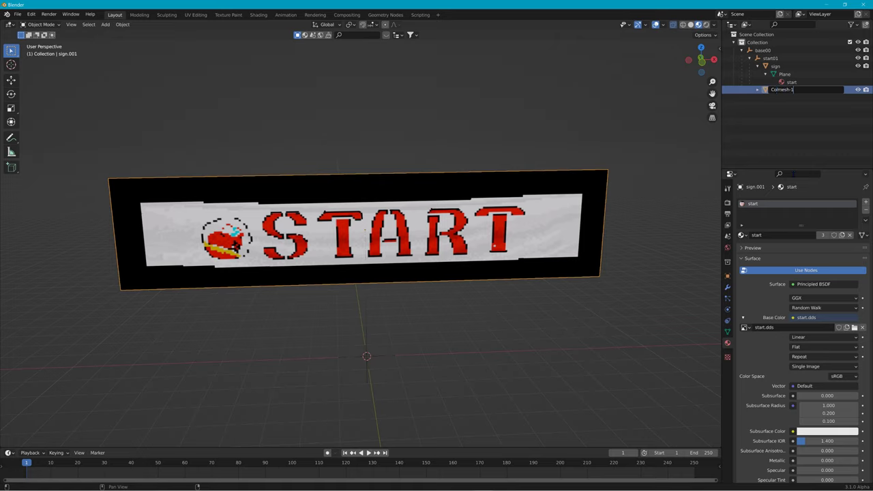
{"action": "key", "text": "Return"}
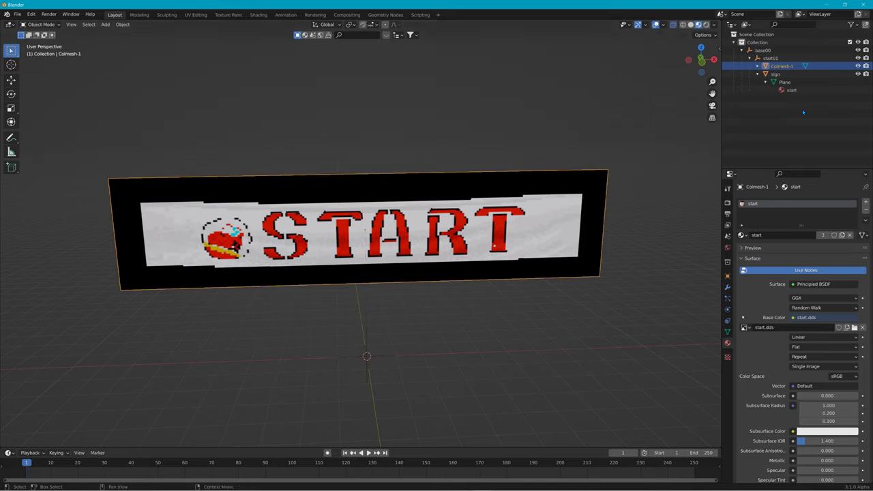
- Export the scene as COLLADA into the Arcade_Game folder, overwriting Start_Sign2.dae
{"action": "left_click", "coordinate": [17, 14]}
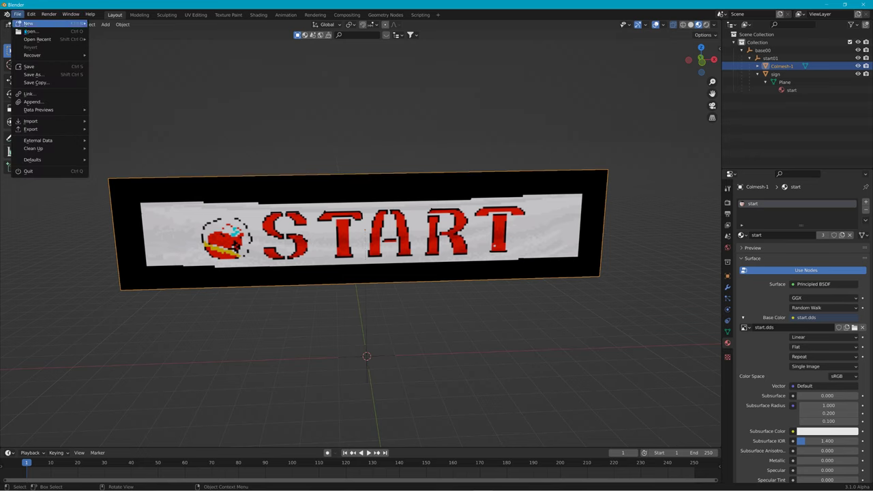
{"action": "mouse_move", "coordinate": [41, 129]}
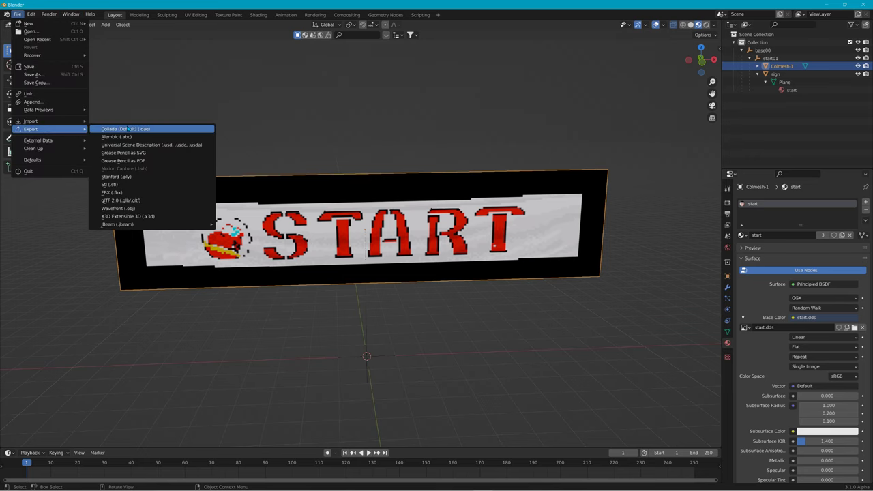
{"action": "left_click", "coordinate": [128, 129]}
{"action": "left_click", "coordinate": [254, 348]}
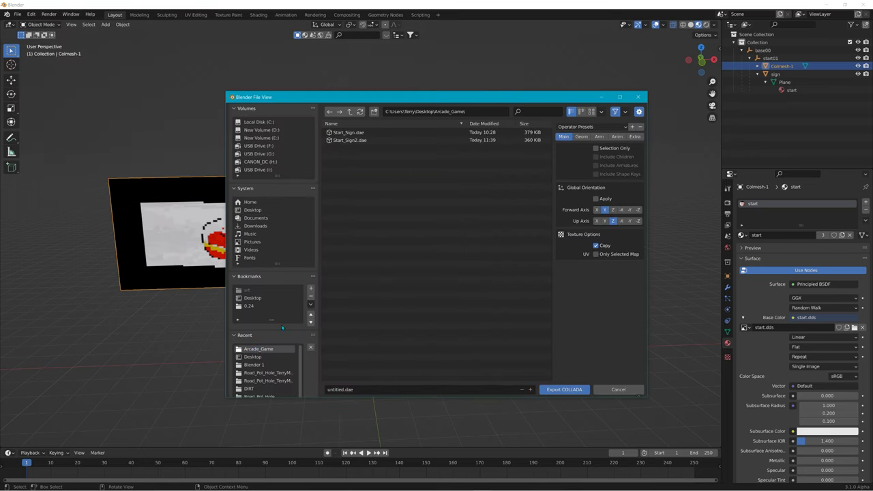
{"action": "left_click", "coordinate": [350, 139]}
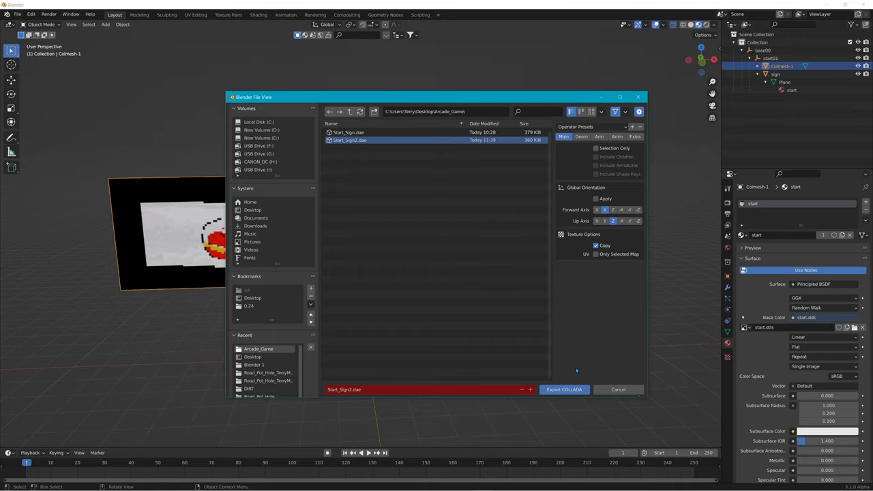
{"action": "left_click", "coordinate": [562, 390]}
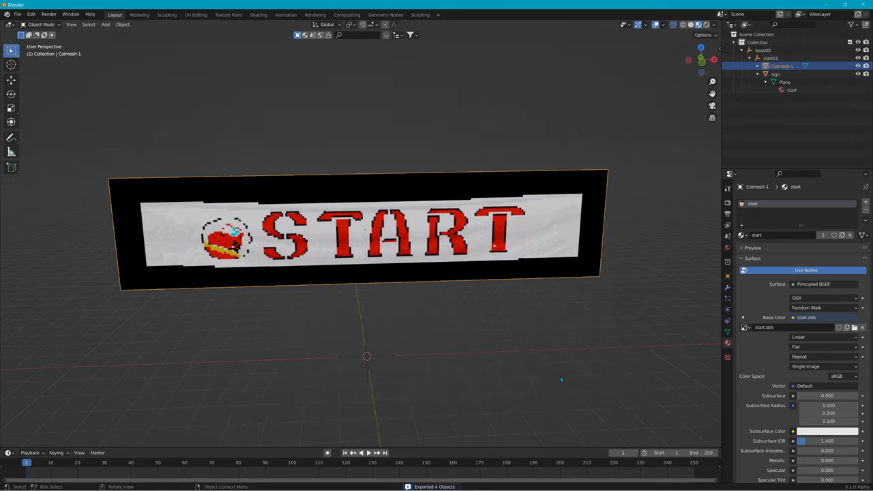
- Switch to BeamNG.drive, check the Start_Sign2 forest item's shape file path, and collapse the Forest Editor
{"action": "key", "text": "alt+Tab"}
{"action": "right_click_drag", "start_coordinate": [535, 238], "coordinate": [523, 259]}
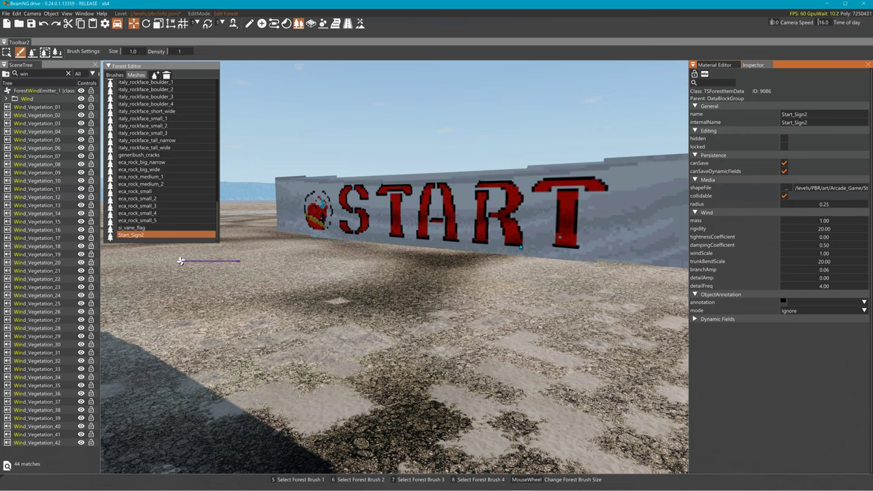
{"action": "double_click", "coordinate": [827, 188]}
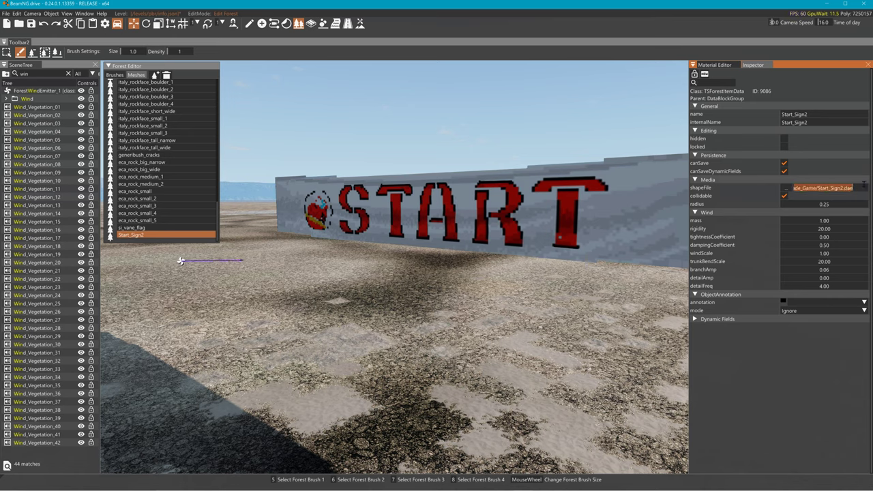
{"action": "left_click_drag", "start_coordinate": [862, 185], "coordinate": [813, 187]}
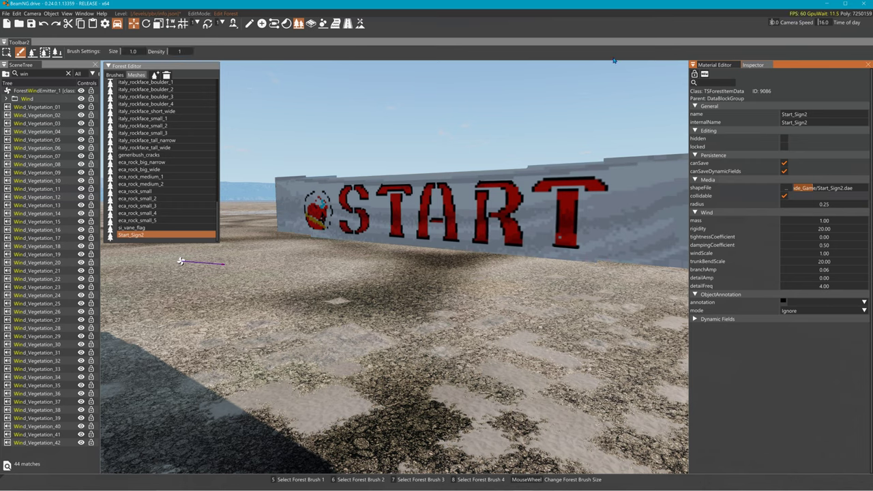
{"action": "left_click", "coordinate": [750, 65]}
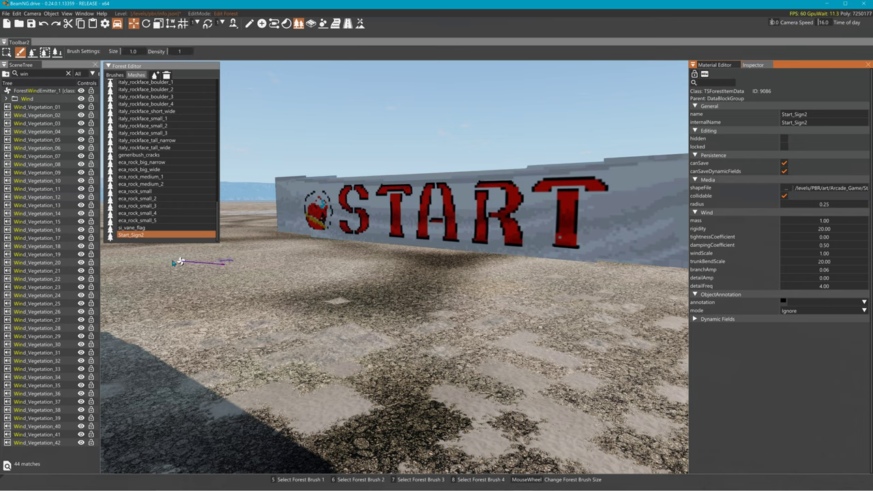
{"action": "left_click", "coordinate": [108, 67]}
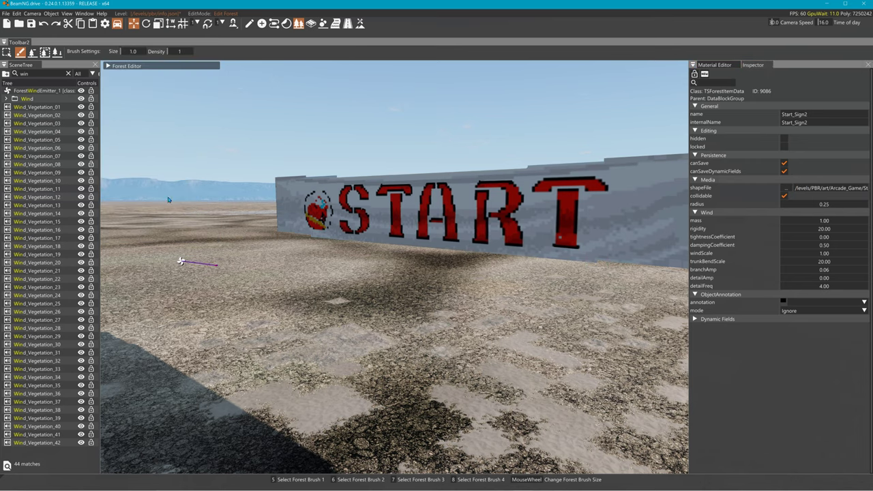
- Select the forest wind emitter beside the banner, set its strength to 4.50, and switch its wind off and on again
{"action": "left_click", "coordinate": [249, 23]}
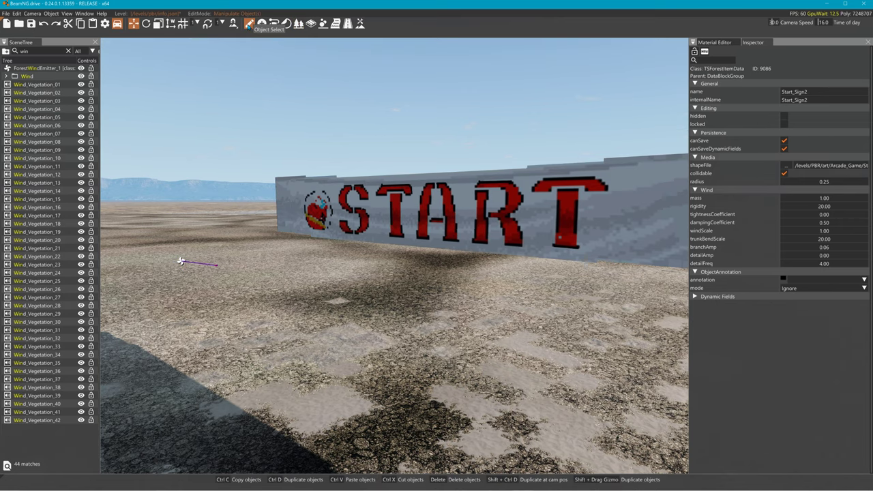
{"action": "left_click", "coordinate": [181, 261]}
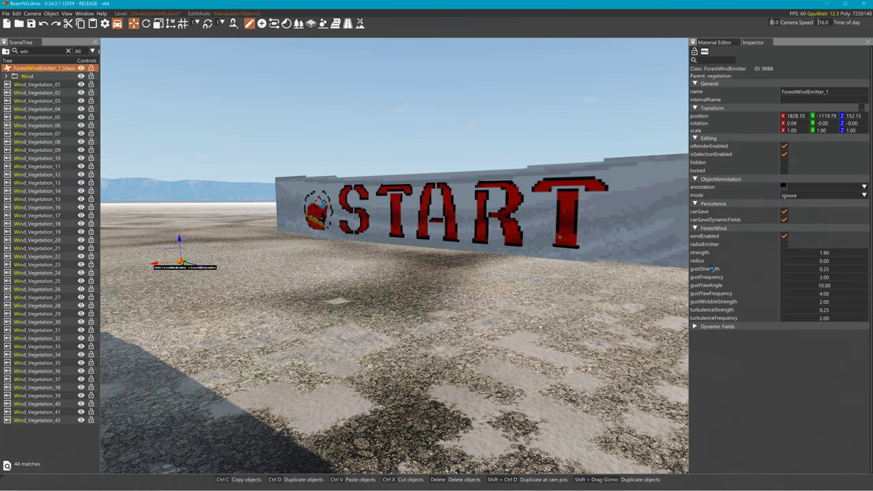
{"action": "left_click_drag", "start_coordinate": [823, 255], "coordinate": [840, 256]}
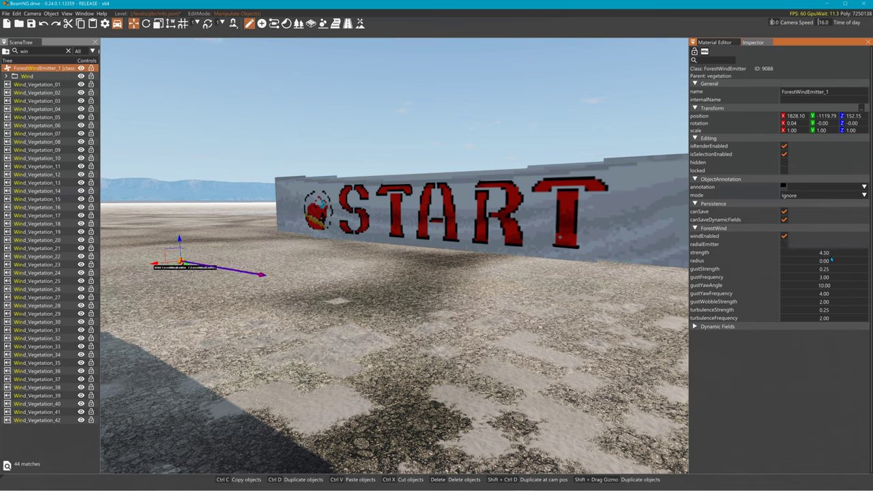
{"action": "left_click", "coordinate": [784, 238]}
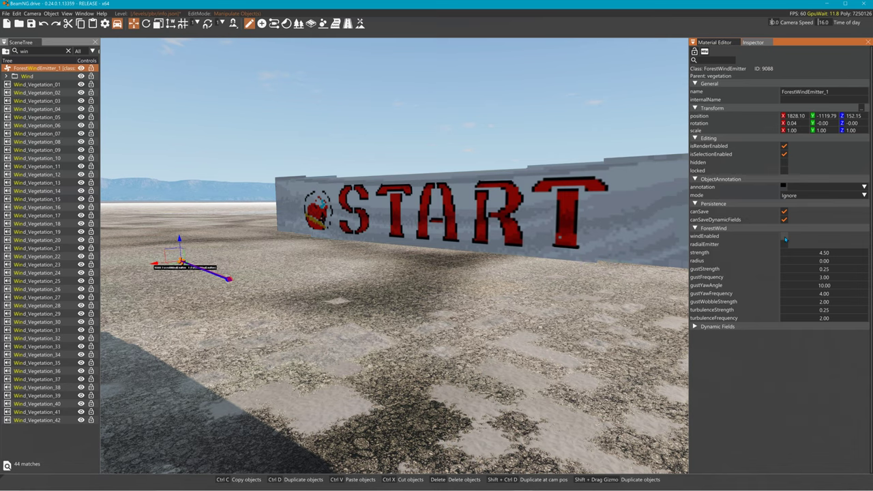
{"action": "left_click", "coordinate": [785, 239]}
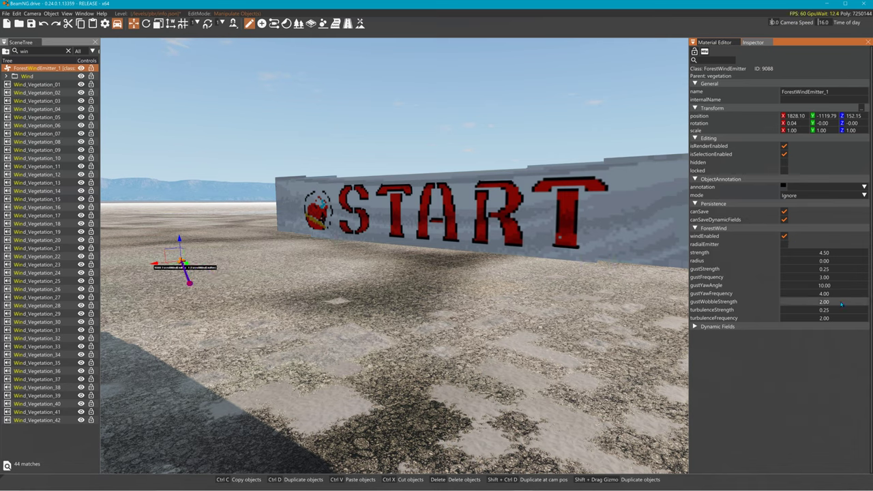
- Set the wind emitter's turbulence strength to 1.05, gust frequency to 5.00 and gust strength to 2.95
{"action": "left_click_drag", "start_coordinate": [833, 310], "coordinate": [839, 310]}
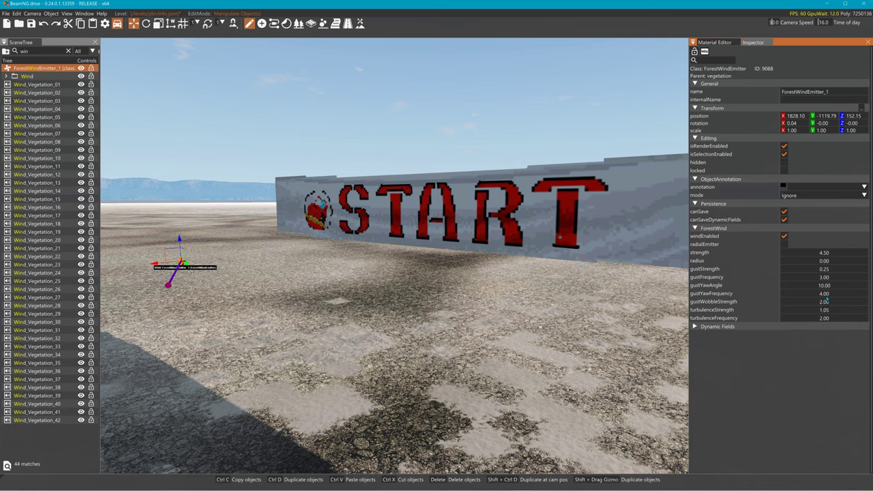
{"action": "left_click_drag", "start_coordinate": [821, 279], "coordinate": [827, 278]}
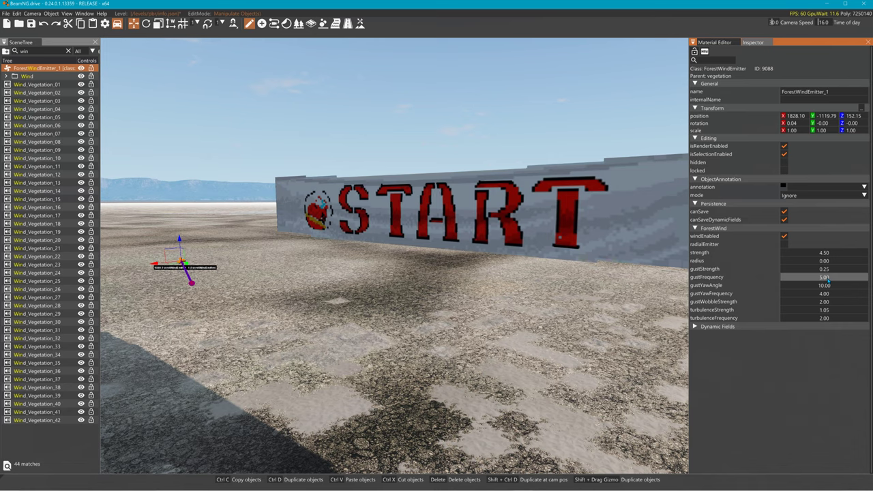
{"action": "key", "text": "Return"}
{"action": "double_click", "coordinate": [825, 269]}
{"action": "type", "text": "1.5"}
{"action": "left_click_drag", "start_coordinate": [829, 270], "coordinate": [830, 271]}
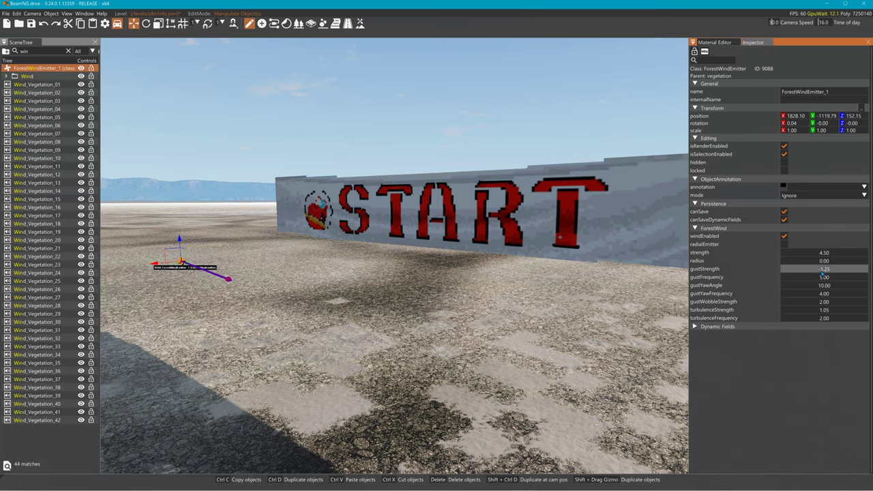
{"action": "left_click_drag", "start_coordinate": [822, 274], "coordinate": [829, 275]}
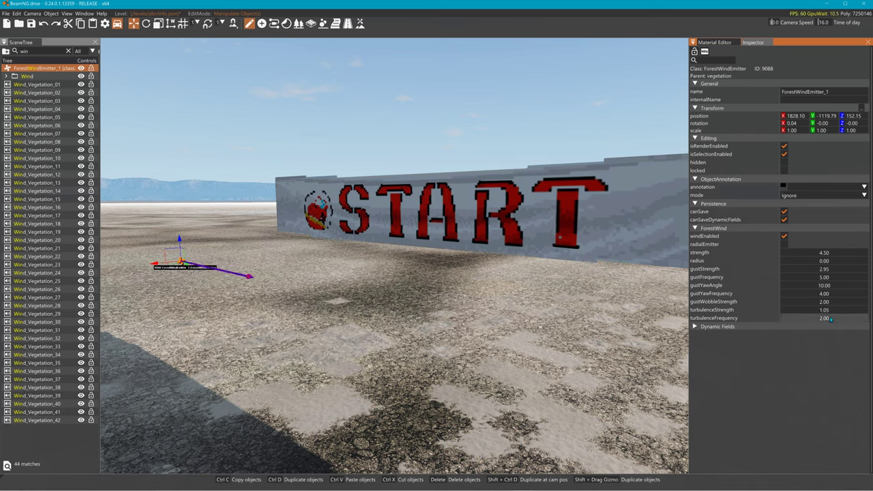
- Set turbulence frequency 1.00, gust yaw frequency 2.60, gust yaw angle 4.20, gust frequency 6.70, gust strength 3.15 and strength 2.10, and save the level
{"action": "left_click_drag", "start_coordinate": [830, 318], "coordinate": [828, 319]}
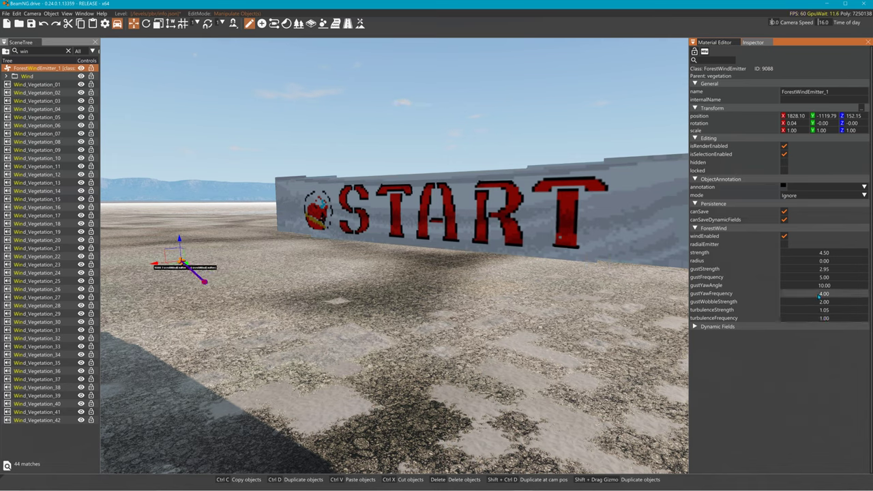
{"action": "left_click_drag", "start_coordinate": [819, 296], "coordinate": [797, 259]}
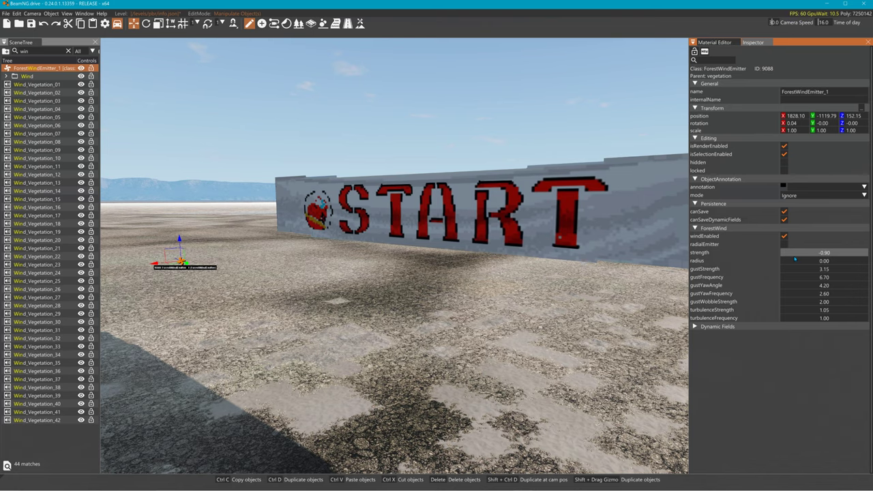
{"action": "right_click_drag", "start_coordinate": [569, 274], "coordinate": [577, 272]}
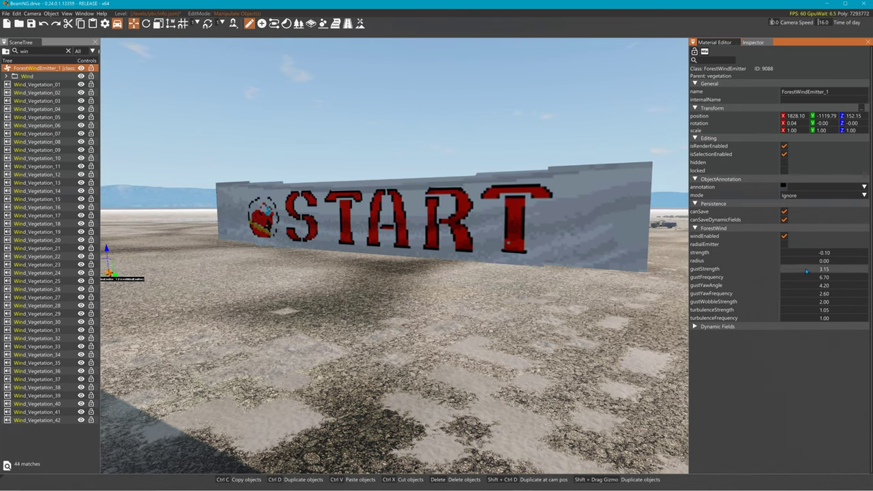
{"action": "left_click_drag", "start_coordinate": [807, 253], "coordinate": [815, 256]}
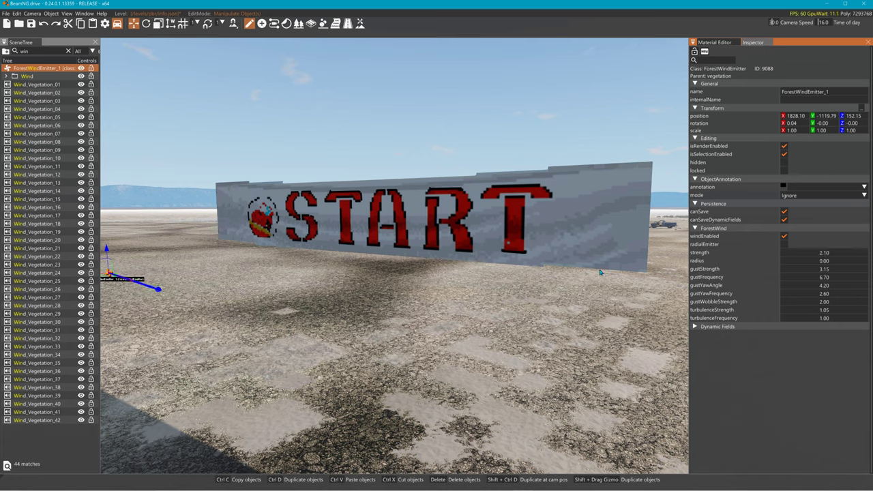
{"action": "key", "text": "ctrl+s"}
- Examine the START banner's surface and edges and the wind emitter's direction arrow from close up and from several angles
{"action": "key", "text": "f"}
{"action": "key", "text": "w"}
{"action": "right_click_drag", "start_coordinate": [394, 256], "coordinate": [438, 267]}
{"action": "key", "text": "a"}
{"action": "right_click_drag", "start_coordinate": [251, 160], "coordinate": [388, 161]}
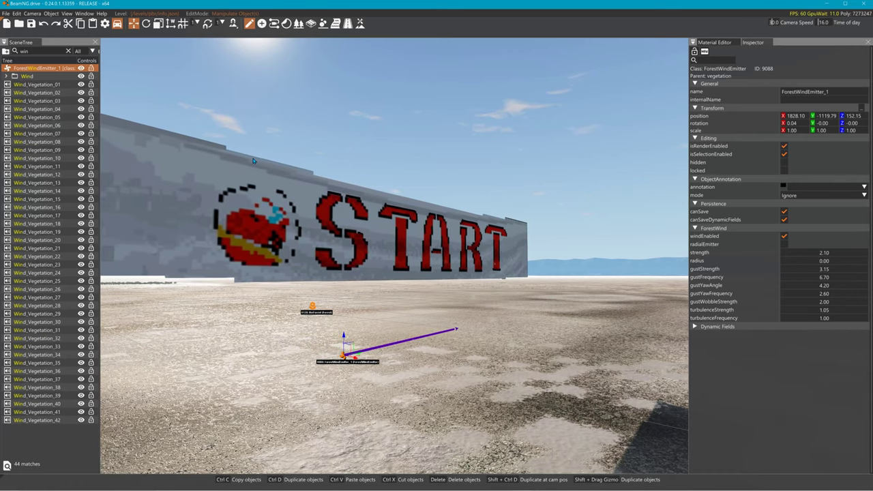
{"action": "key", "text": "a"}
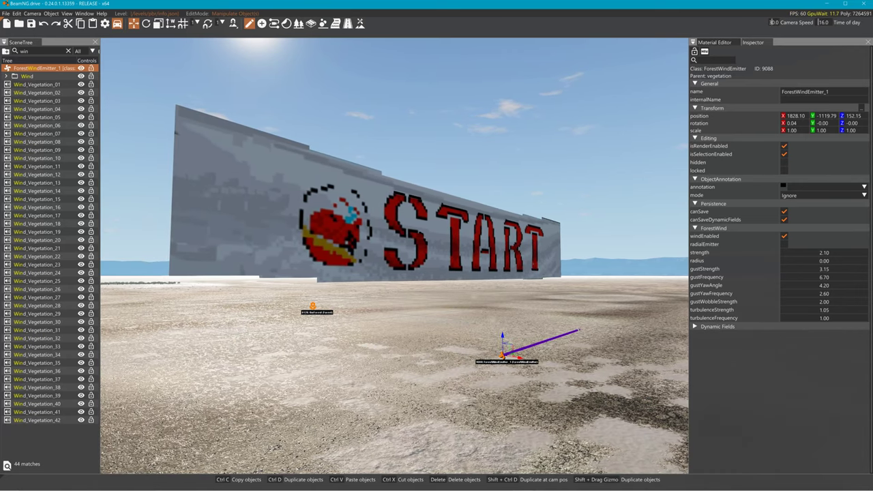
{"action": "key", "text": "w"}
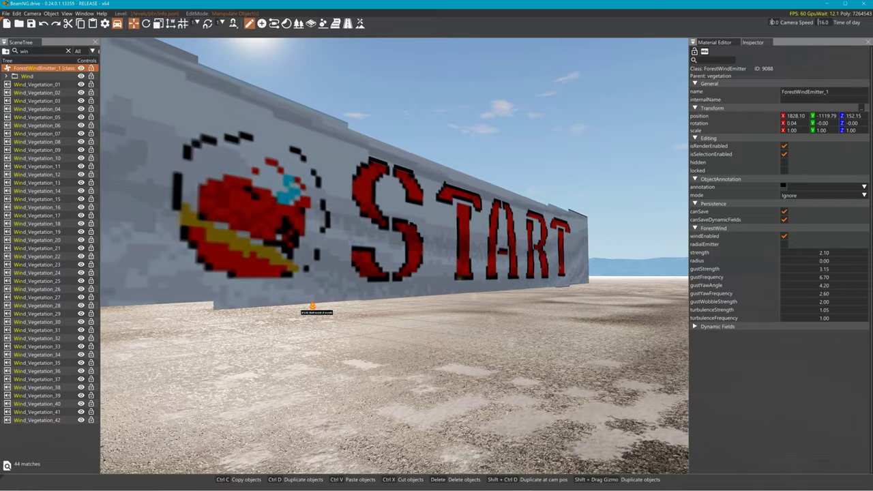
{"action": "key", "text": "w"}
{"action": "key", "text": "w"}
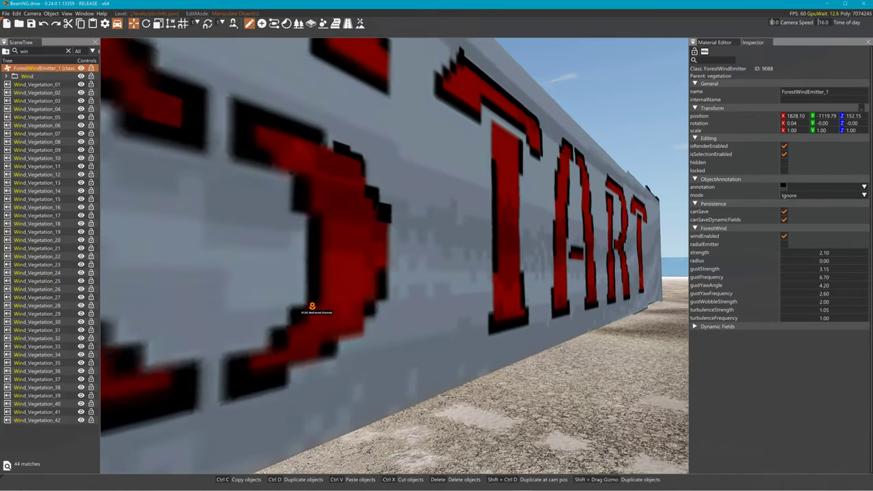
{"action": "key", "text": "s"}
{"action": "key", "text": "s"}
{"action": "right_click_drag", "start_coordinate": [253, 93], "coordinate": [278, 123]}
{"action": "key", "text": "w"}
{"action": "key", "text": "w"}
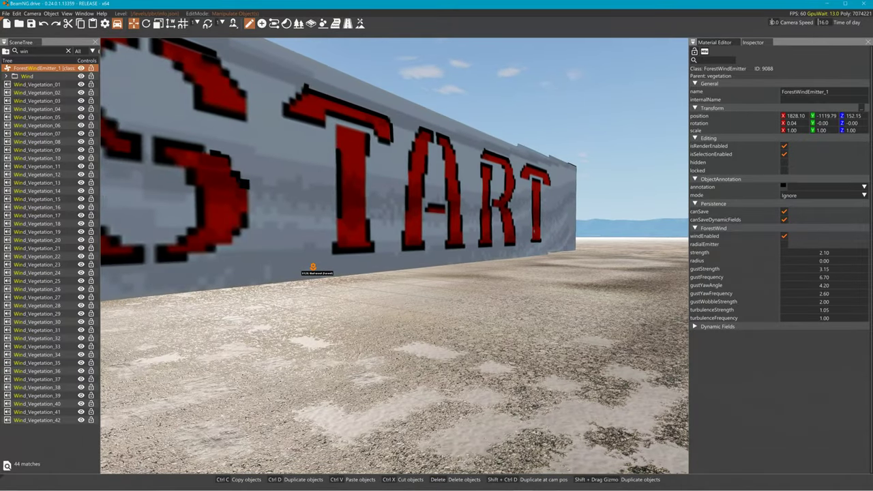
{"action": "key", "text": "s"}
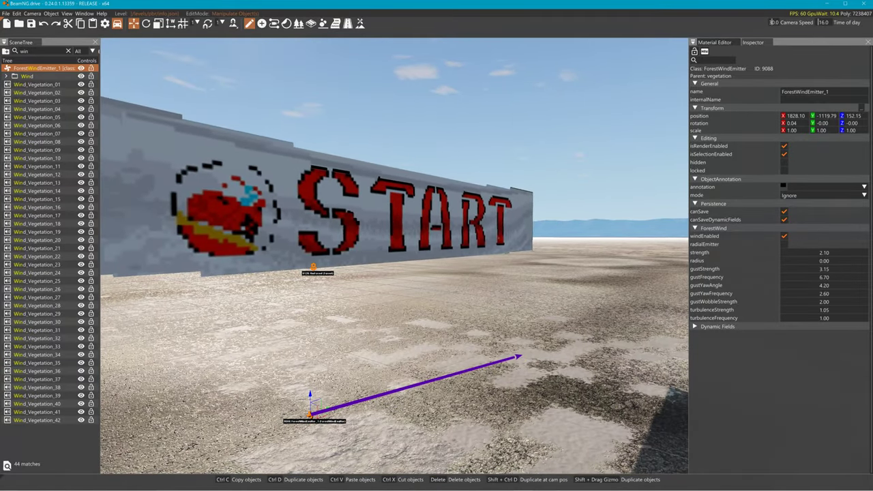
{"action": "right_click_drag", "start_coordinate": [424, 200], "coordinate": [347, 203]}
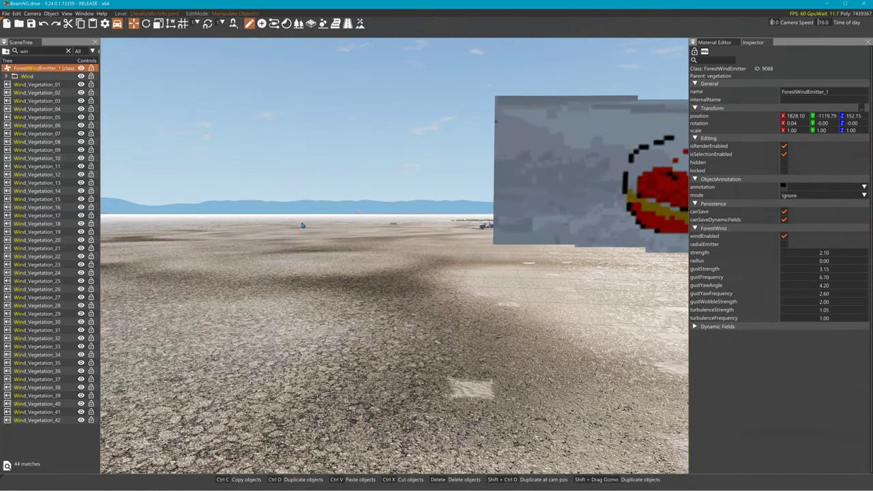
{"action": "right_click_drag", "start_coordinate": [347, 245], "coordinate": [490, 249]}
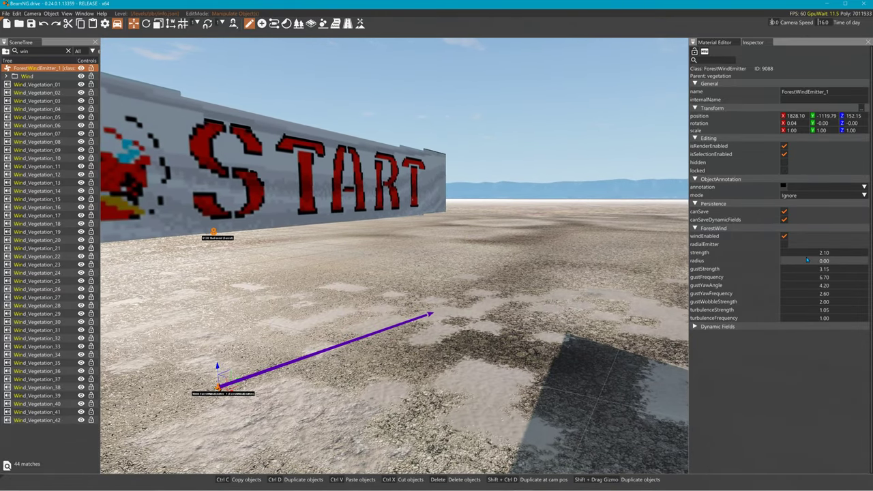
- Set the forest wind emitter's radius to 10.20 and check the START banner's movement from a distance and close up
{"action": "key", "text": "s"}
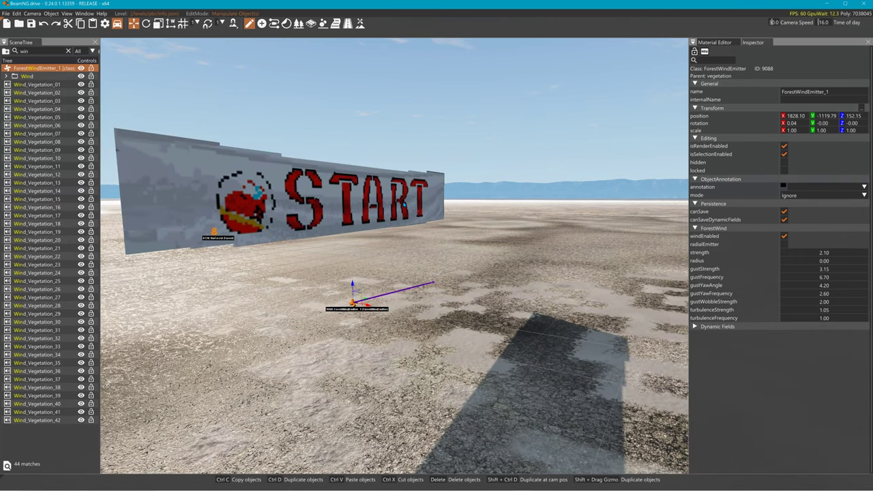
{"action": "left_click_drag", "start_coordinate": [810, 261], "coordinate": [818, 263]}
{"action": "key", "text": "s"}
{"action": "key", "text": "s"}
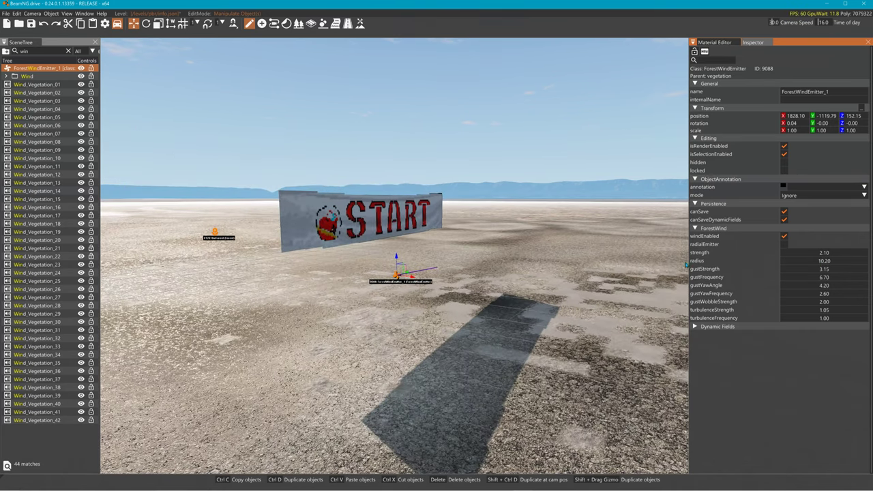
{"action": "key", "text": "w"}
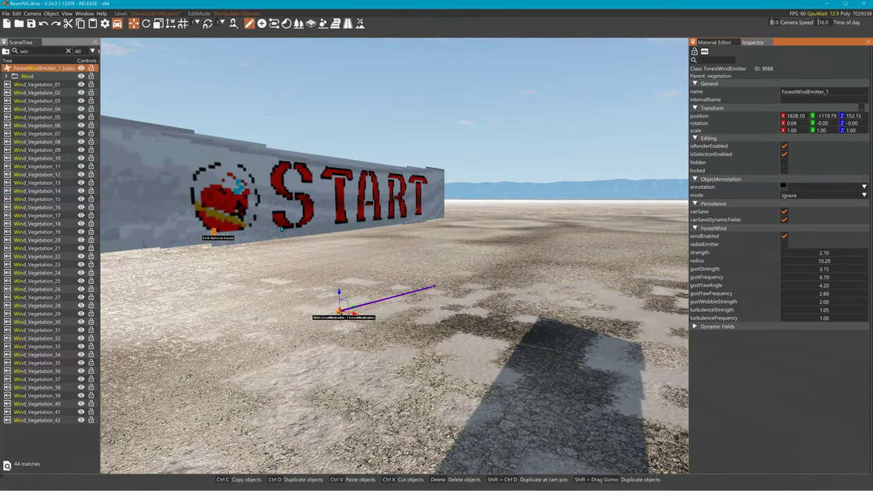
- Make the forest wind emitter radial and set its radius to 11.10, then check the START banner up close
{"action": "left_click", "coordinate": [785, 243]}
{"action": "key", "text": "s"}
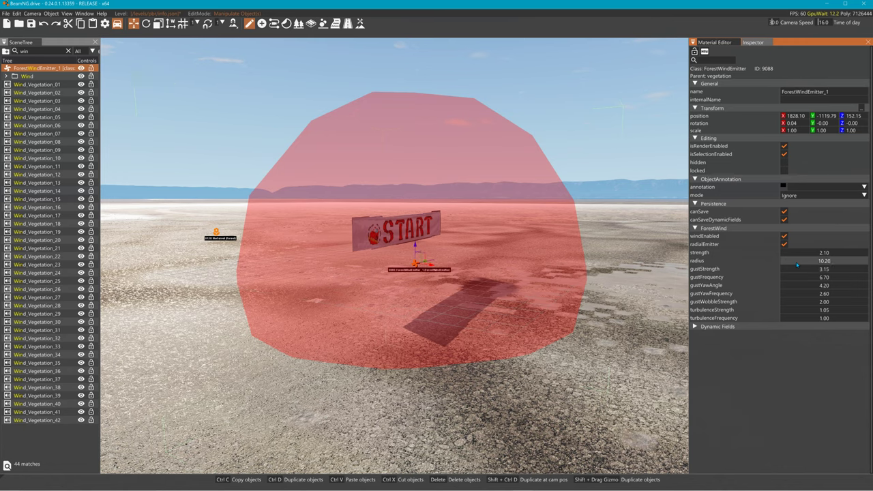
{"action": "mouse_move", "coordinate": [797, 264]}
{"action": "left_mouse_down"}
{"action": "mouse_move", "coordinate": [815, 264]}
{"action": "mouse_move", "coordinate": [772, 264]}
{"action": "mouse_move", "coordinate": [799, 264]}
{"action": "left_mouse_up"}
{"action": "key", "text": "w"}
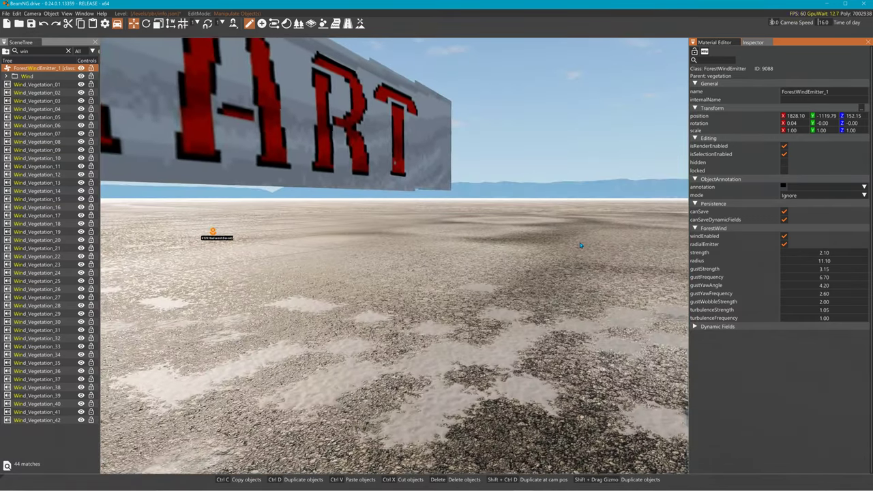
- Set the wind emitter's radius to 48.50 and turn its radial emitter option off
{"action": "right_click_drag", "start_coordinate": [584, 245], "coordinate": [477, 245]}
{"action": "key", "text": "s"}
{"action": "key", "text": "s"}
{"action": "key", "text": "s"}
{"action": "key", "text": "s"}
{"action": "key", "text": "s"}
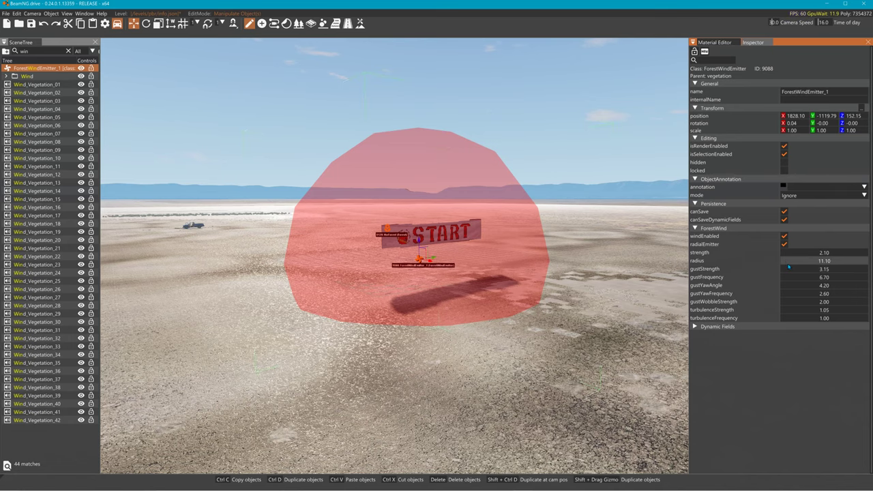
{"action": "left_click_drag", "start_coordinate": [786, 261], "coordinate": [872, 261]}
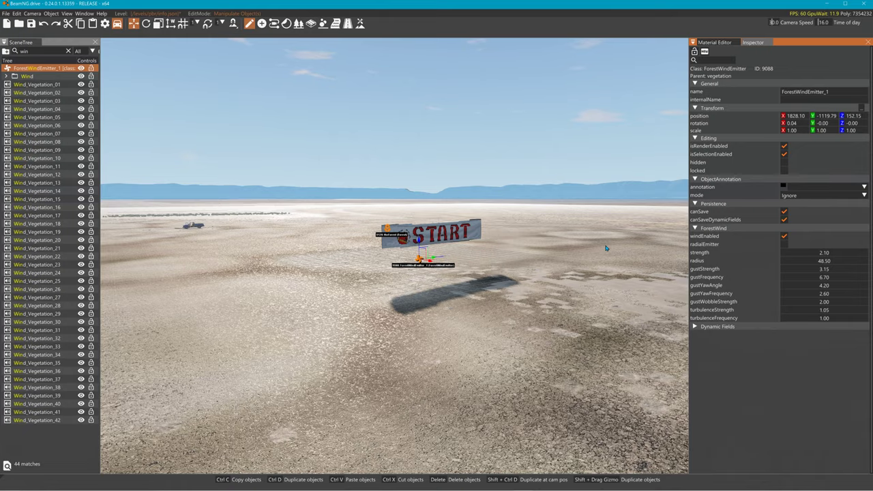
- Examine how the START banner moves in the directional wind from its front, its back and along its length
{"action": "key", "text": "w"}
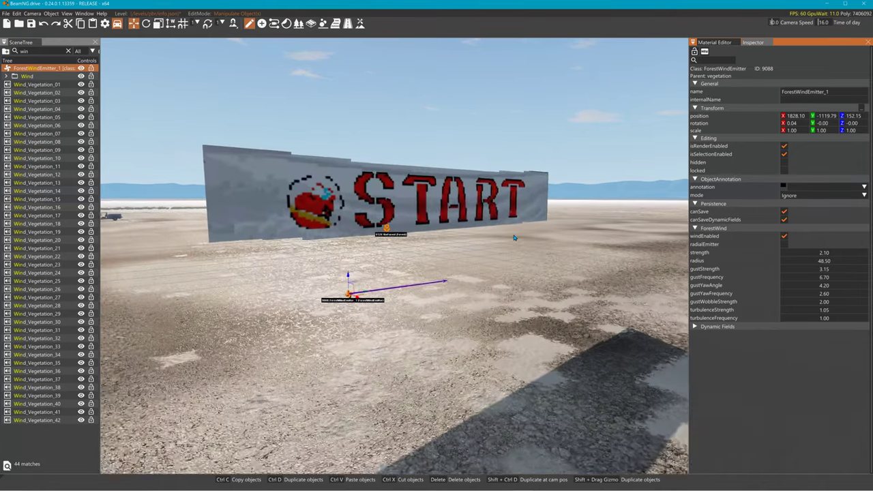
{"action": "key", "text": "s"}
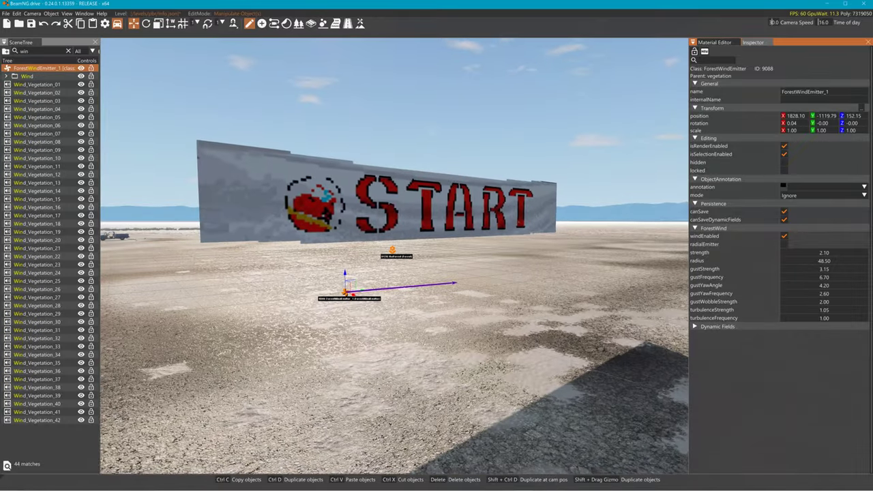
{"action": "key", "text": "a"}
{"action": "key", "text": "a"}
{"action": "key", "text": "s"}
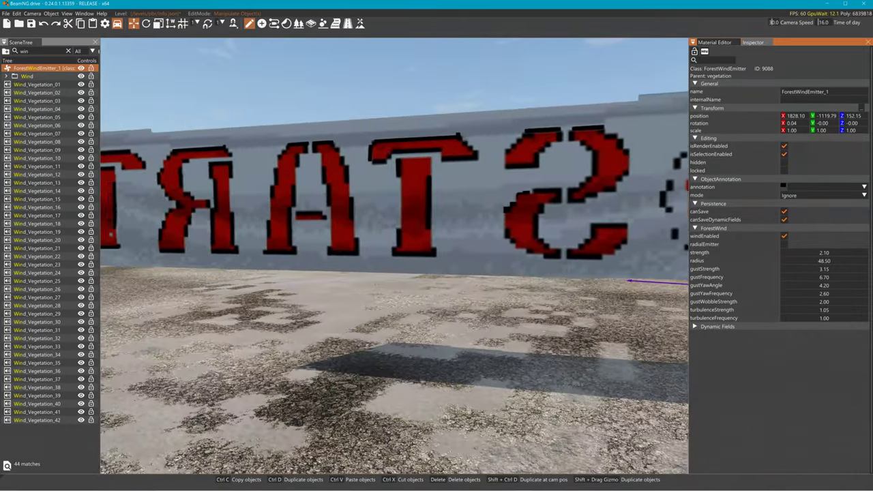
{"action": "key", "text": "d"}
{"action": "key", "text": "d"}
{"action": "key", "text": "s"}
{"action": "key", "text": "s"}
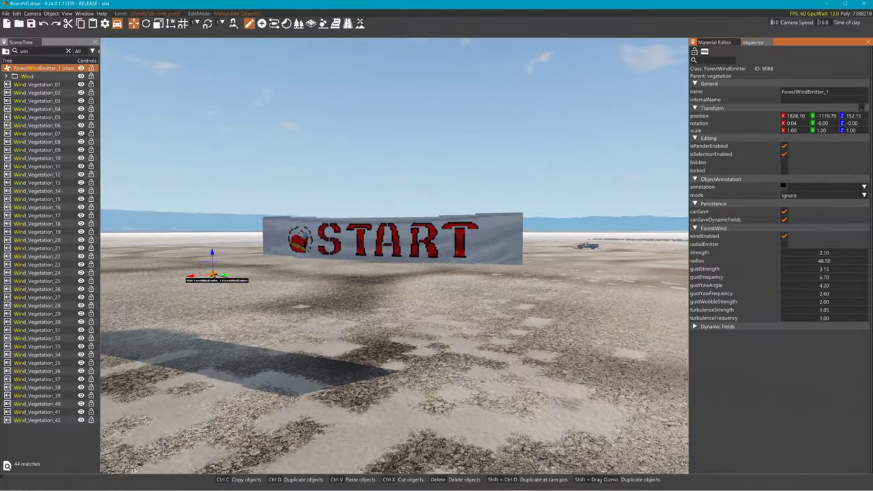
{"action": "key", "text": "w"}
{"action": "key", "text": "w"}
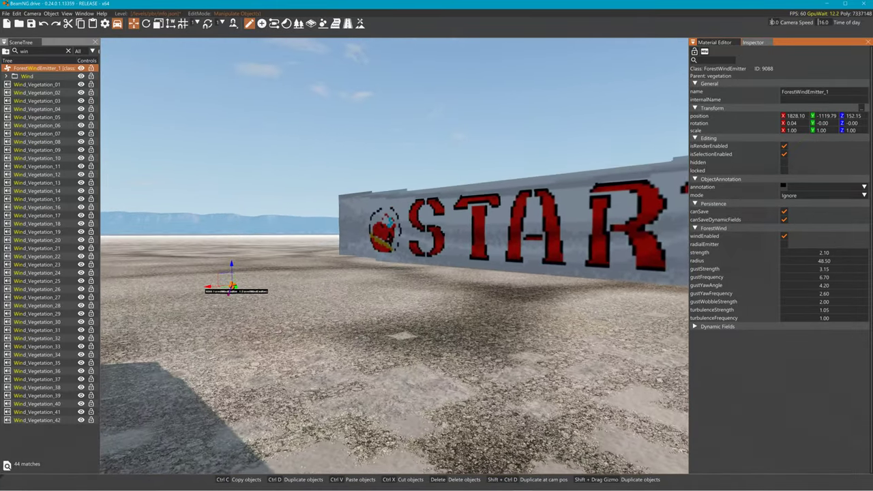
{"action": "key", "text": "d"}
{"action": "right_click_drag", "start_coordinate": [570, 260], "coordinate": [549, 226]}
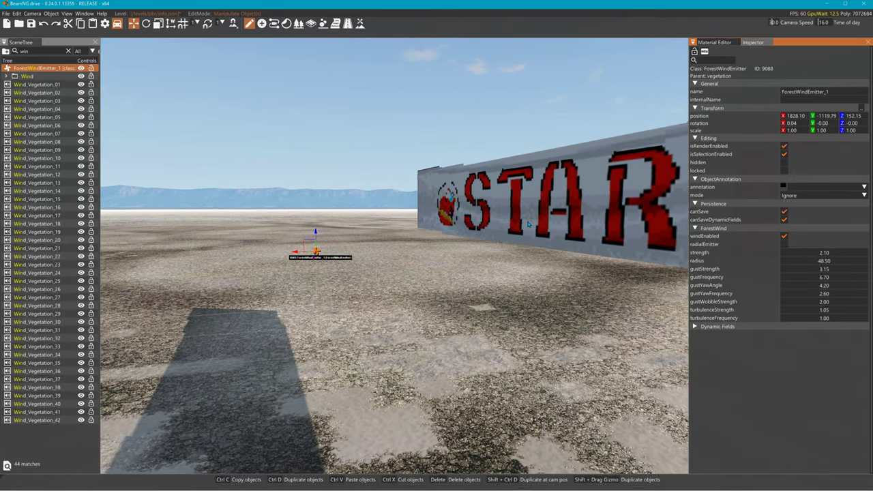
{"action": "right_click_drag", "start_coordinate": [522, 244], "coordinate": [594, 226]}
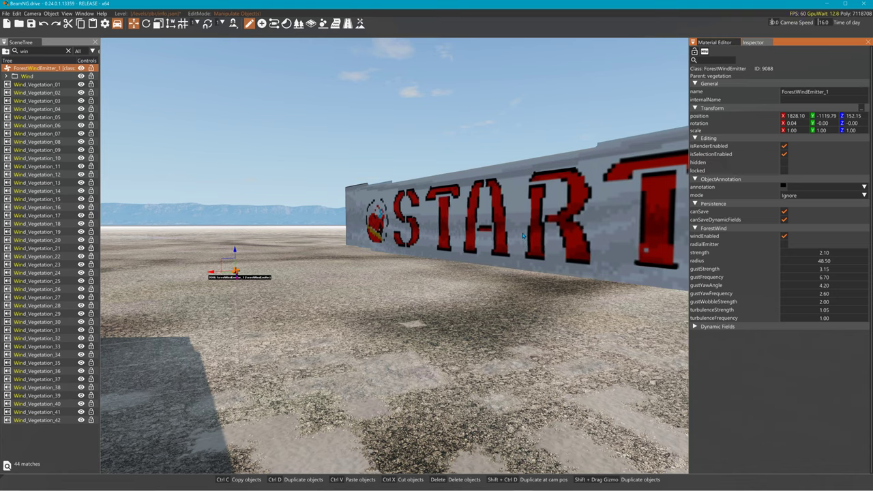